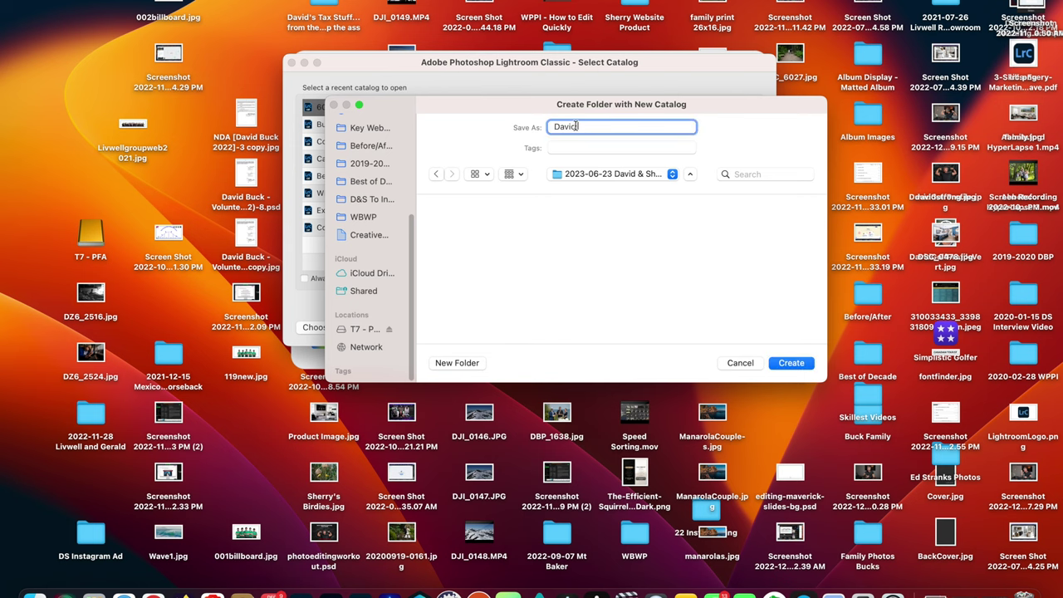
Finish naming the new catalog after the clients, create it, and switch to the Library grid
{"action": "type", "text": " & Sherry"}
{"action": "left_click", "coordinate": [798, 363]}
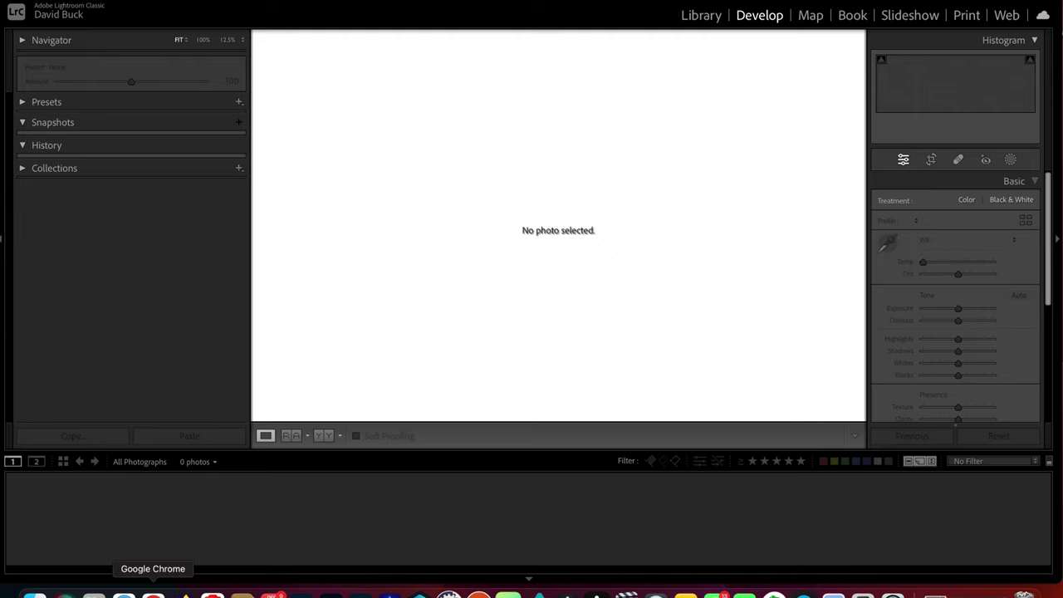
{"action": "key", "text": "e"}
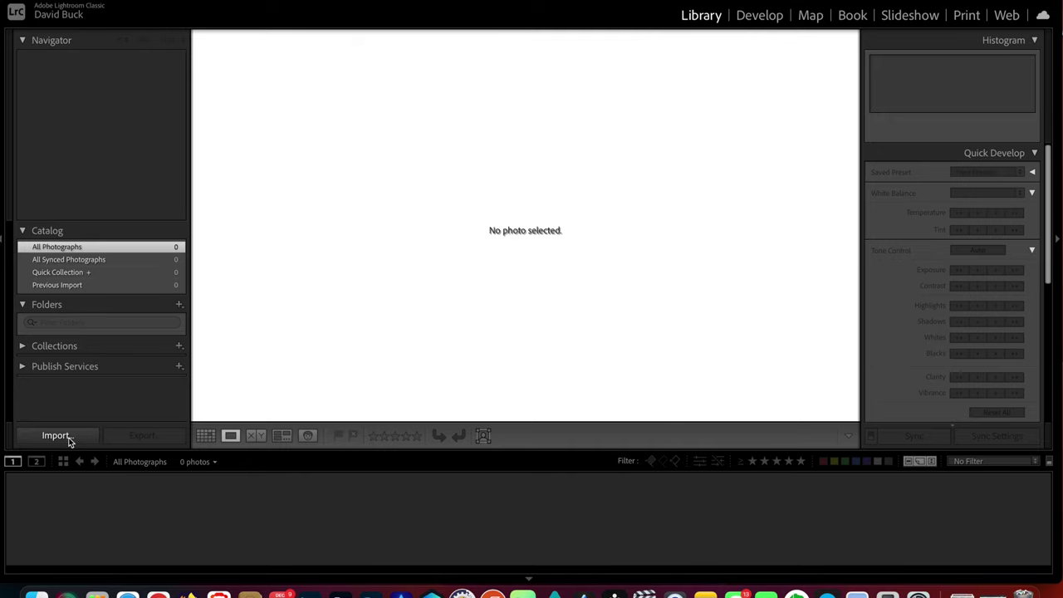
Start an import from the Raw folder on T7 - PFA (248 photos) into the shoot folder, in Add mode
{"action": "left_click", "coordinate": [55, 436]}
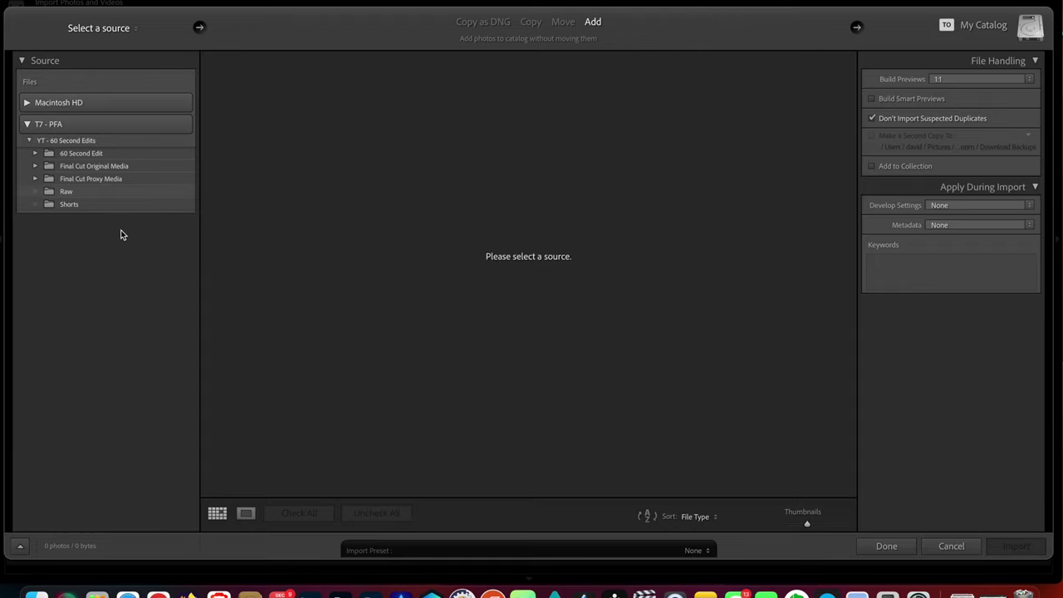
{"action": "left_click", "coordinate": [32, 205]}
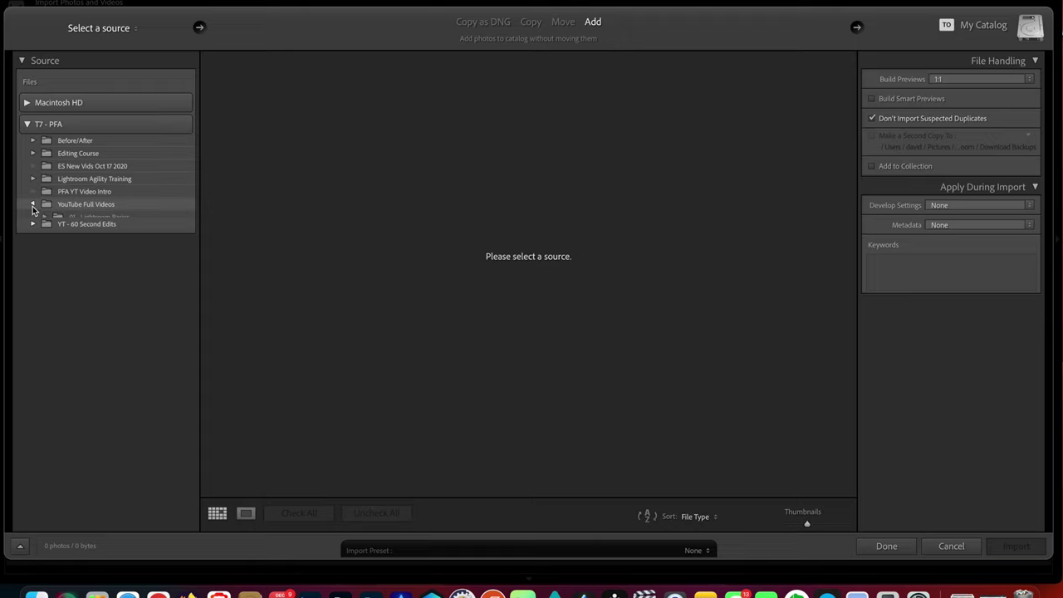
{"action": "left_click", "coordinate": [44, 218]}
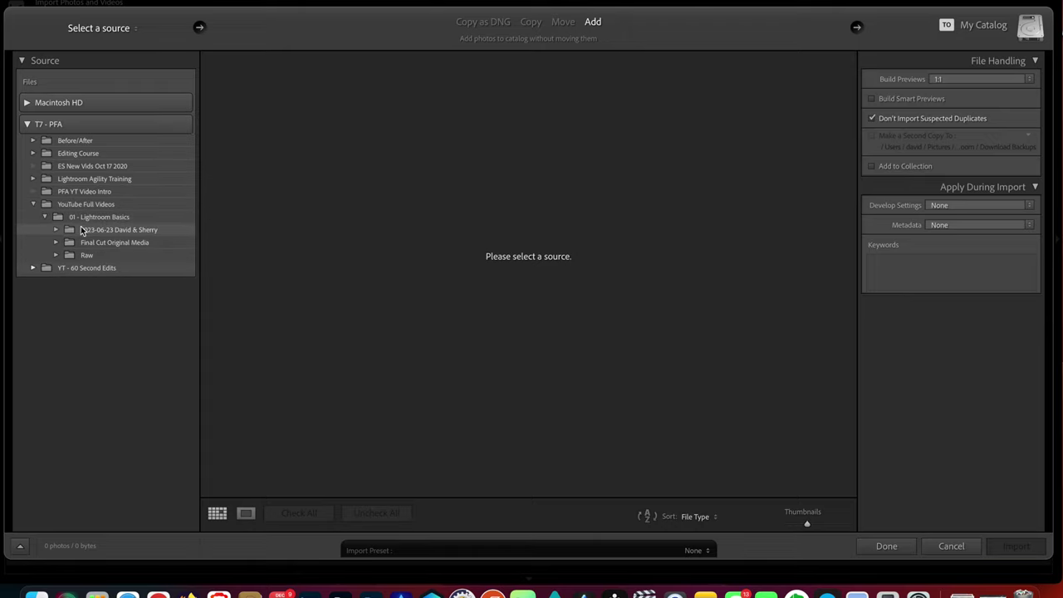
{"action": "left_click", "coordinate": [57, 230]}
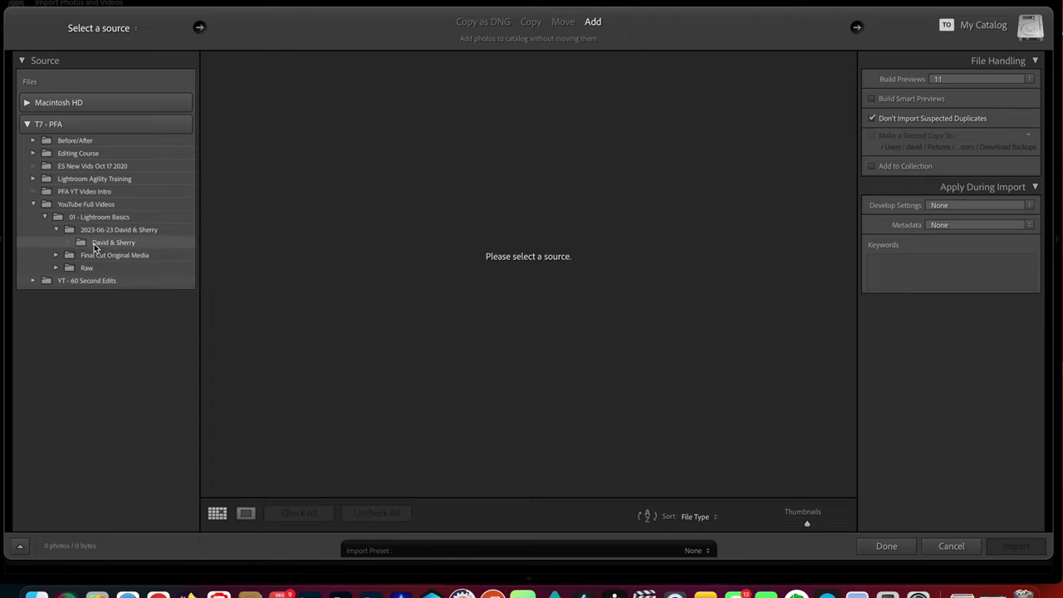
{"action": "left_click", "coordinate": [95, 264]}
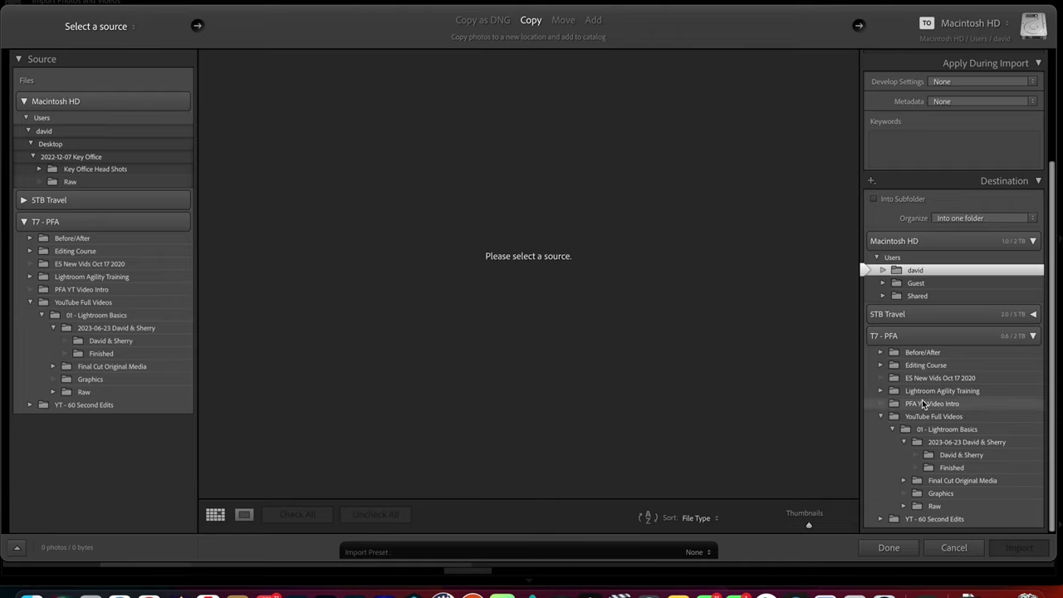
{"action": "left_click", "coordinate": [145, 341]}
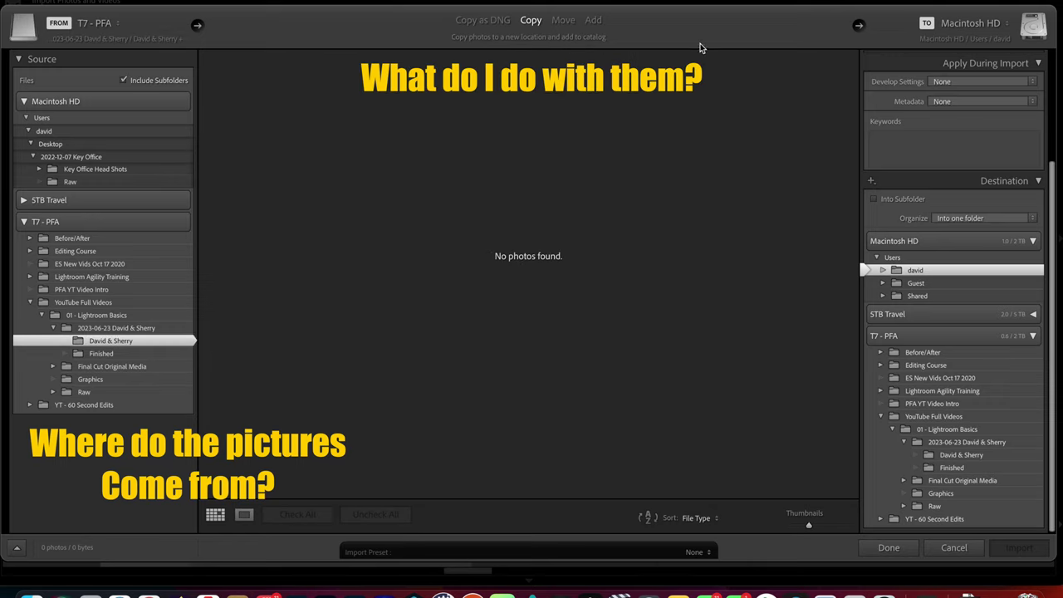
{"action": "left_click", "coordinate": [960, 456]}
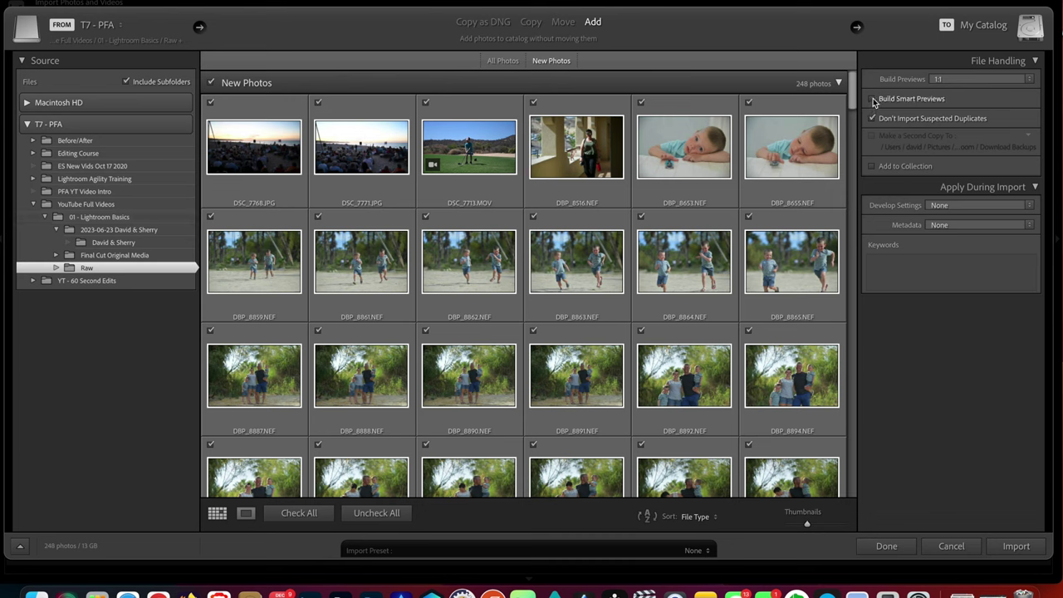
Set Build Previews to 1:1 in the import's File Handling panel
{"action": "left_click", "coordinate": [947, 80]}
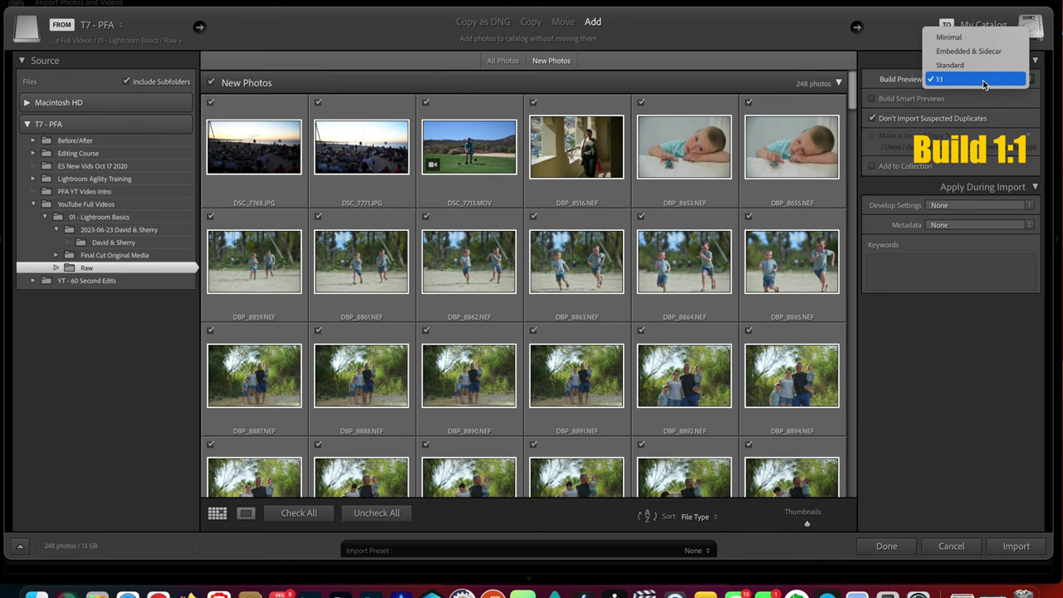
{"action": "left_click", "coordinate": [983, 80]}
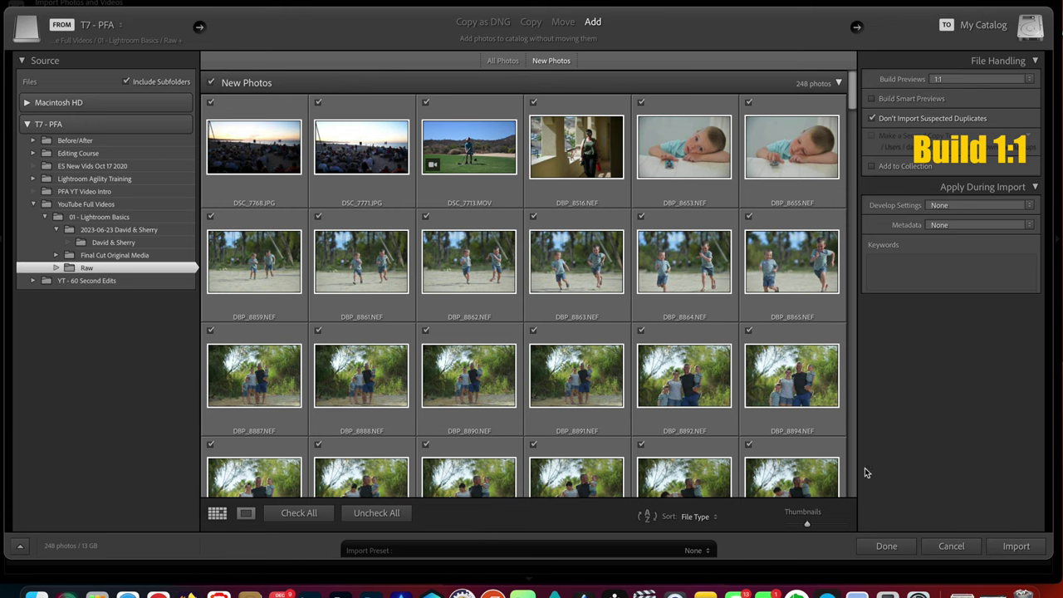
Import the 248 Raw photos into the new catalog
{"action": "left_click", "coordinate": [1011, 538]}
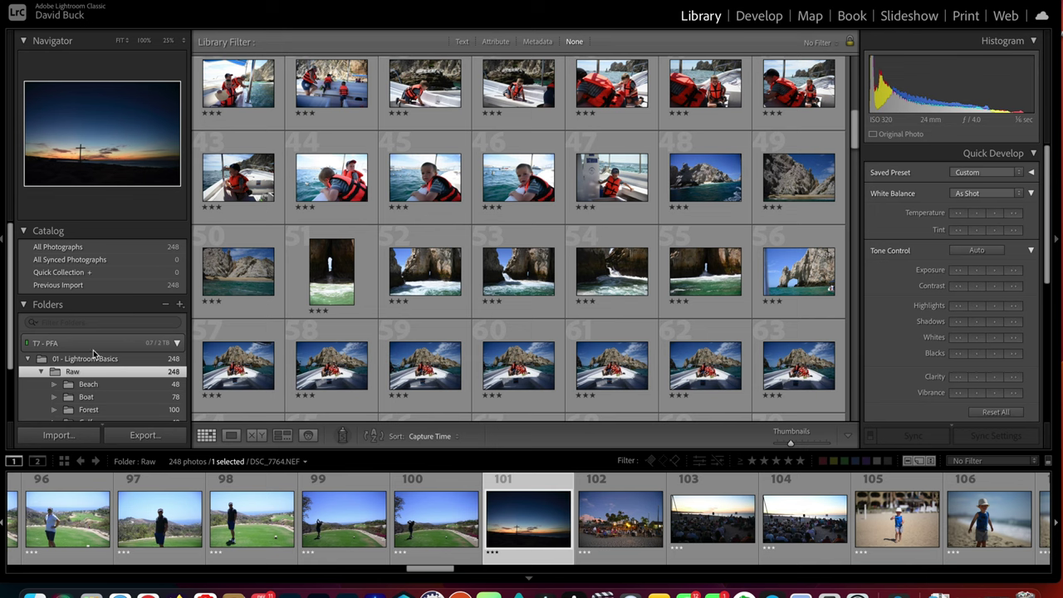
{"action": "scroll", "coordinate": [107, 336], "scroll_direction": "down", "scroll_amount": 1}
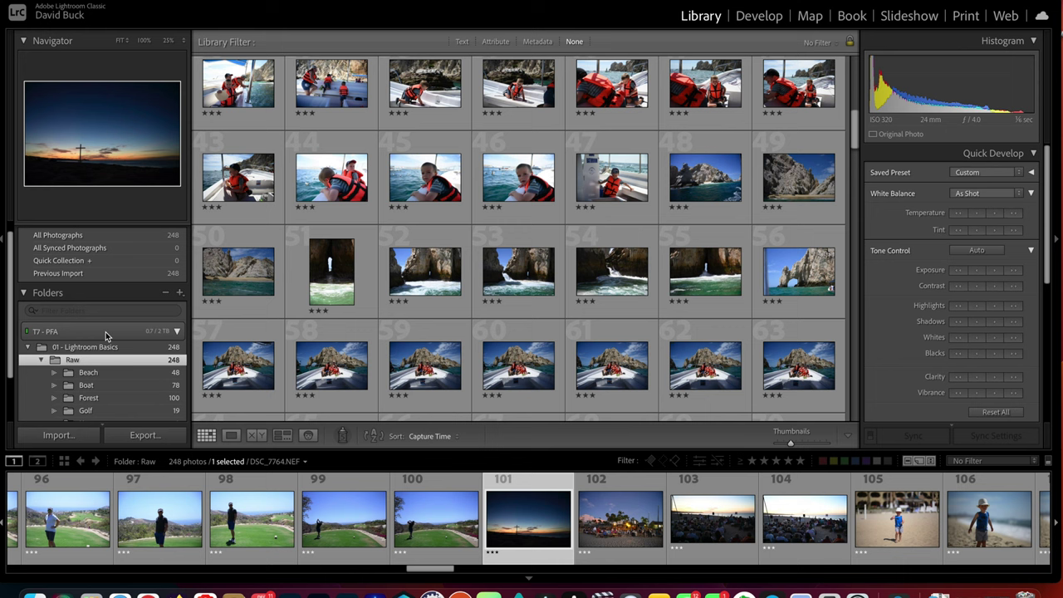
{"action": "scroll", "coordinate": [106, 337], "scroll_direction": "down", "scroll_amount": 4}
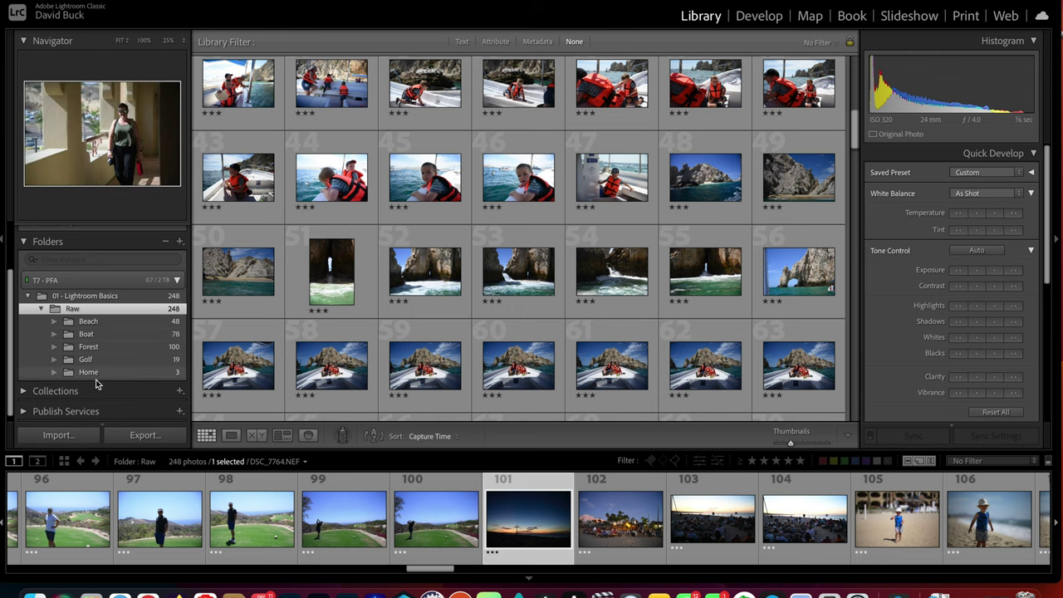
{"action": "left_click", "coordinate": [99, 325]}
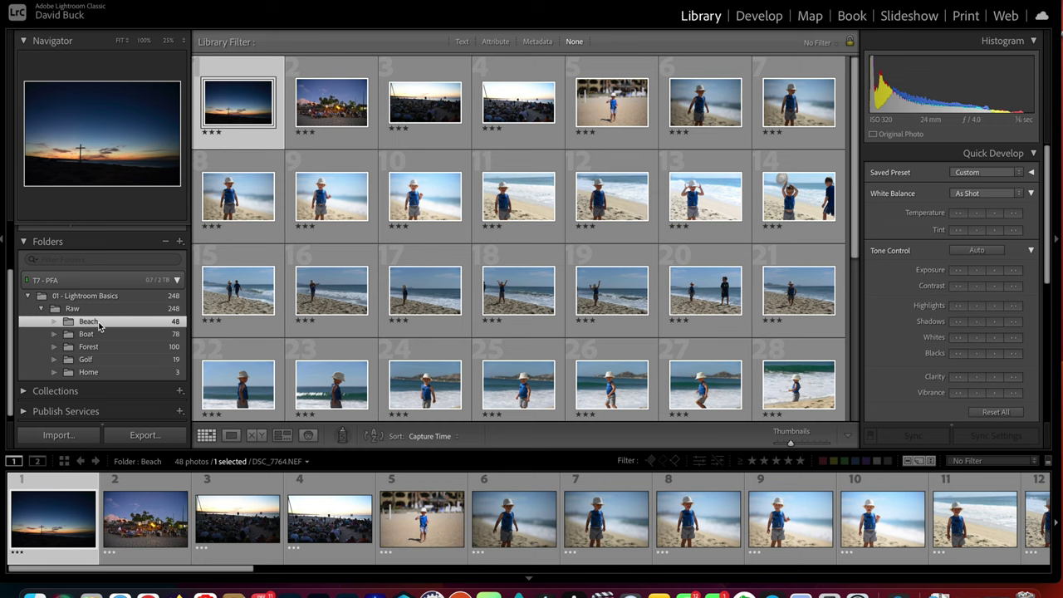
{"action": "left_click", "coordinate": [99, 336]}
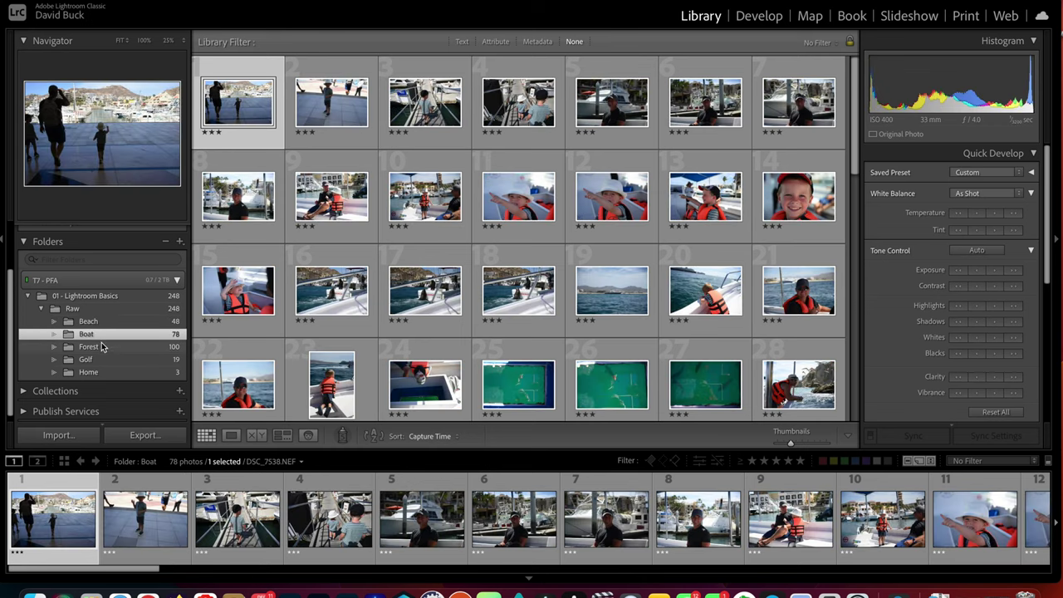
{"action": "scroll", "coordinate": [104, 307], "scroll_direction": "up", "scroll_amount": 3}
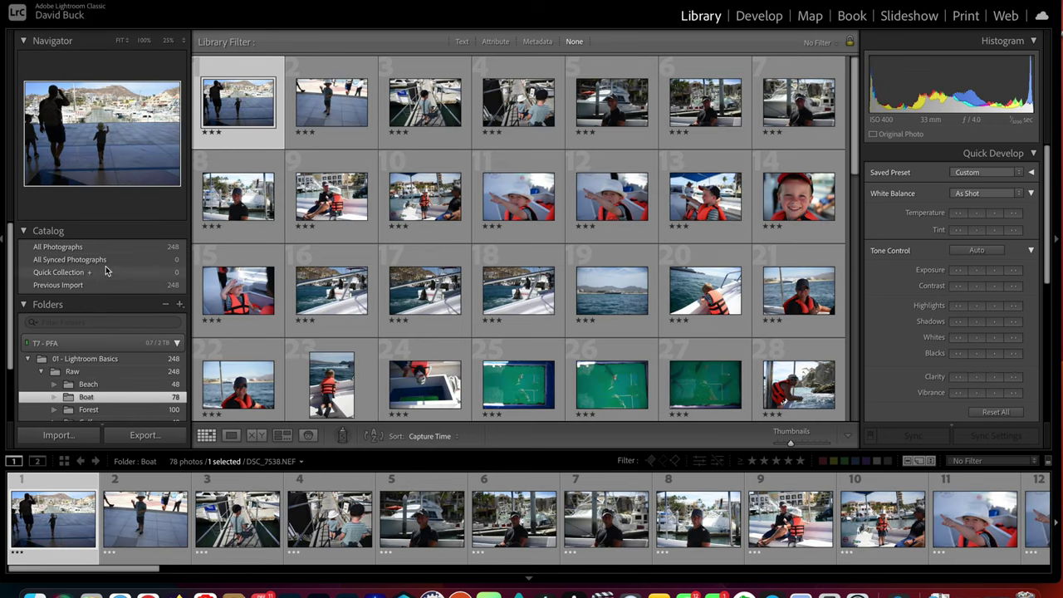
{"action": "left_click", "coordinate": [108, 247]}
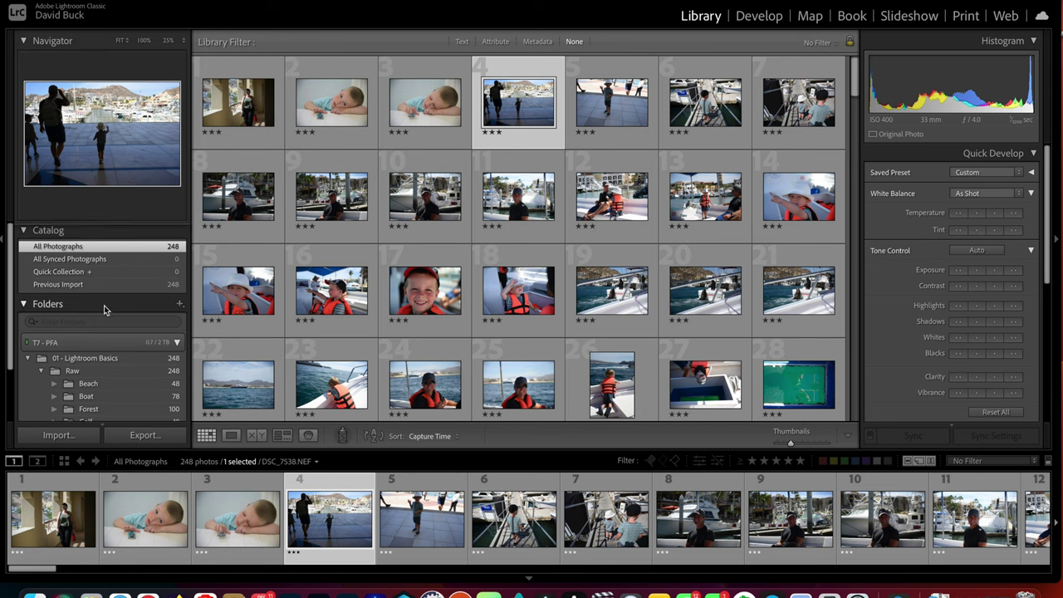
{"action": "scroll", "coordinate": [105, 309], "scroll_direction": "down", "scroll_amount": 1}
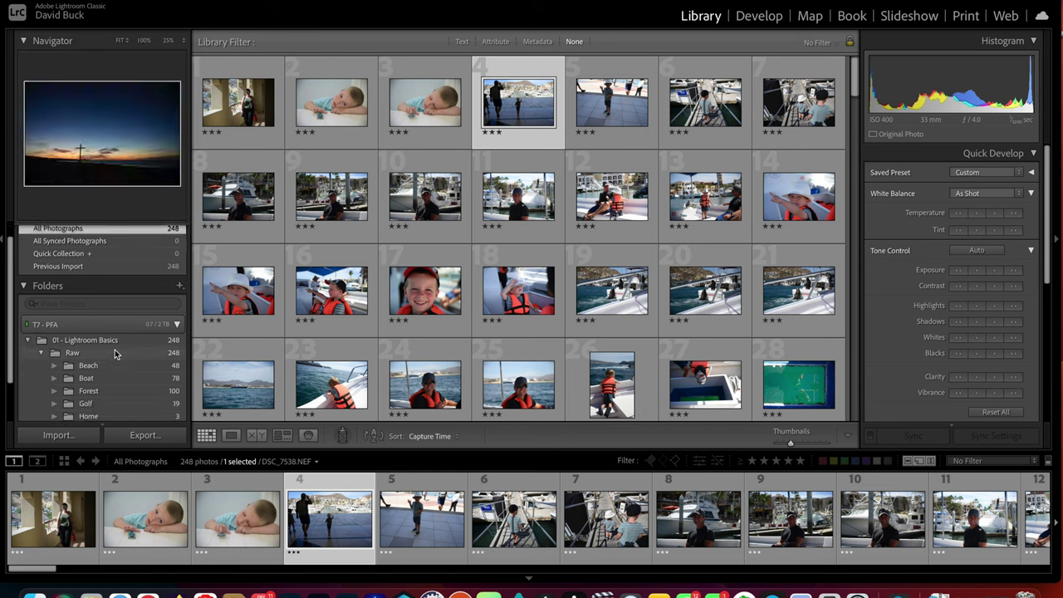
{"action": "left_click", "coordinate": [89, 267]}
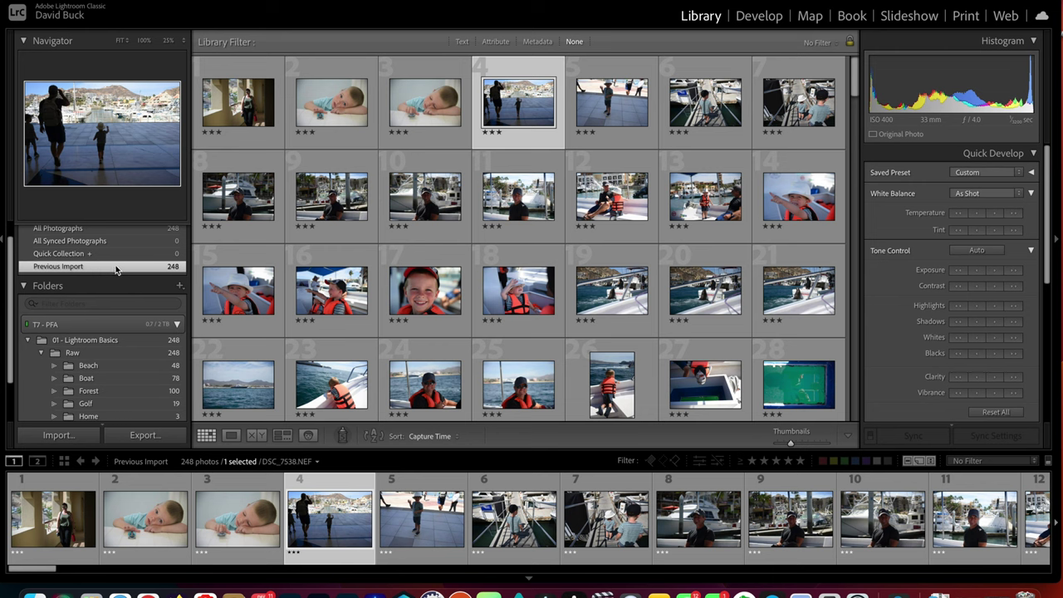
{"action": "left_click", "coordinate": [118, 231]}
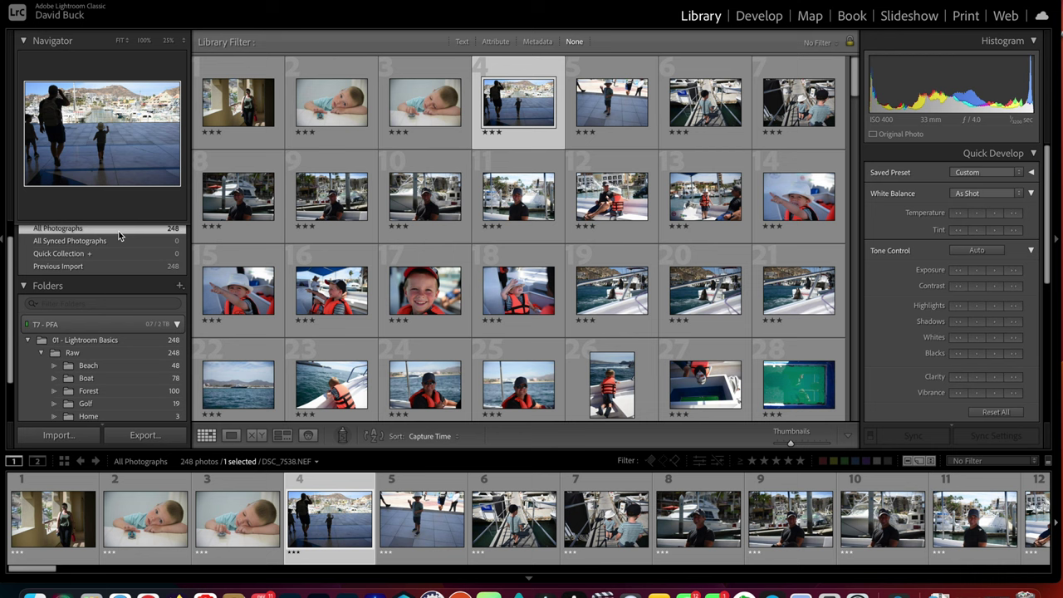
{"action": "scroll", "coordinate": [124, 308], "scroll_direction": "down", "scroll_amount": 2}
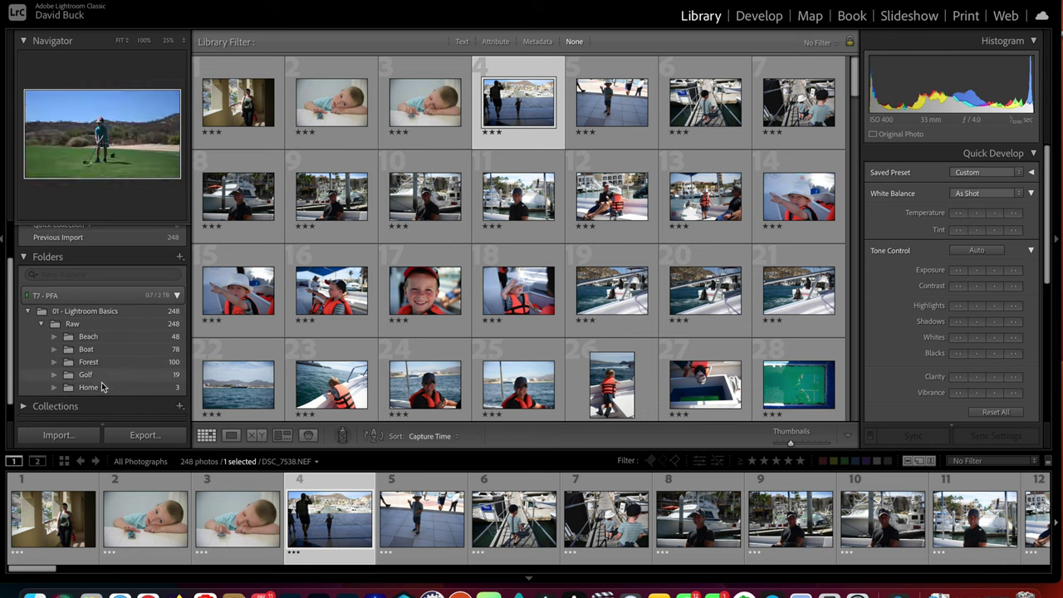
{"action": "left_click", "coordinate": [112, 325]}
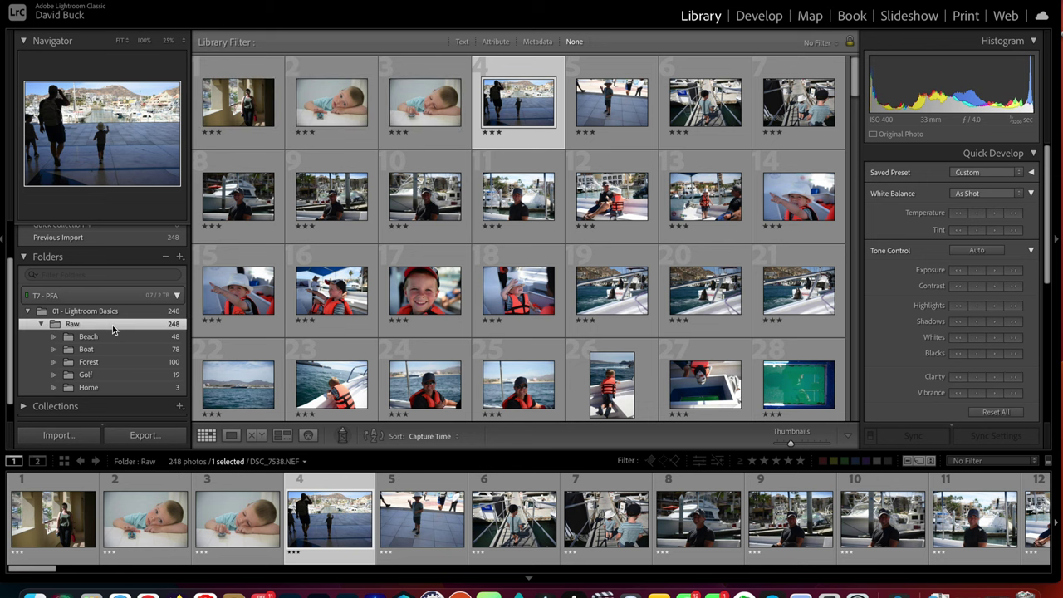
{"action": "left_click", "coordinate": [113, 338]}
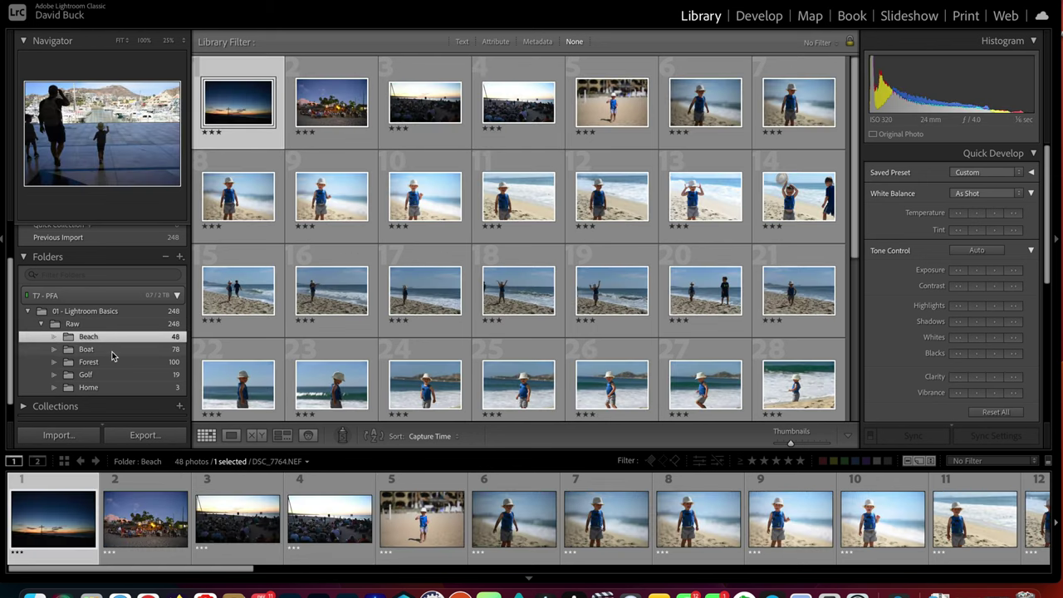
{"action": "left_click", "coordinate": [113, 350]}
{"action": "left_click", "coordinate": [113, 363]}
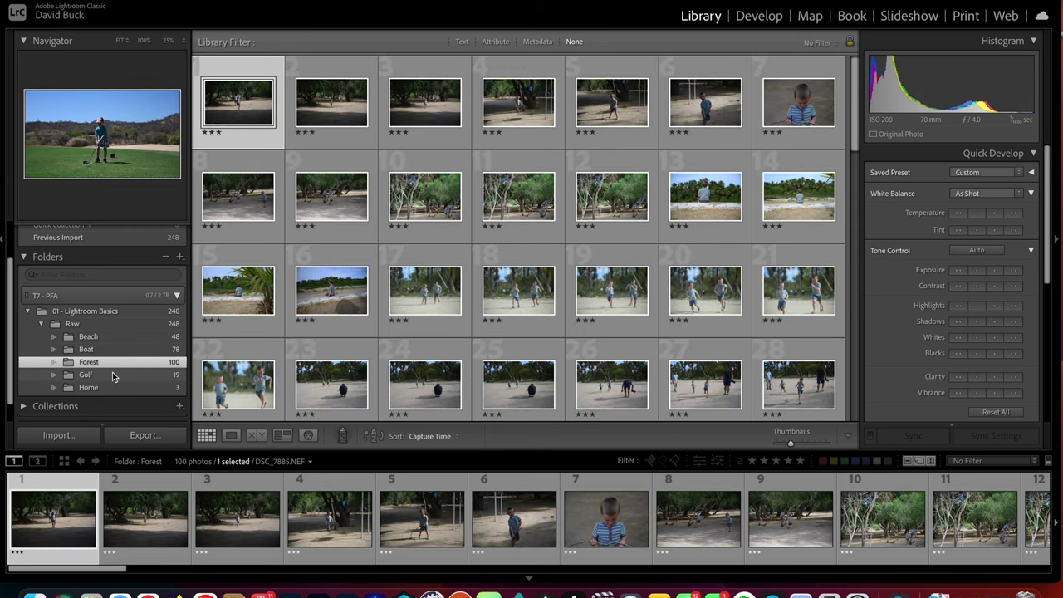
{"action": "left_click", "coordinate": [113, 375]}
{"action": "left_click", "coordinate": [109, 329]}
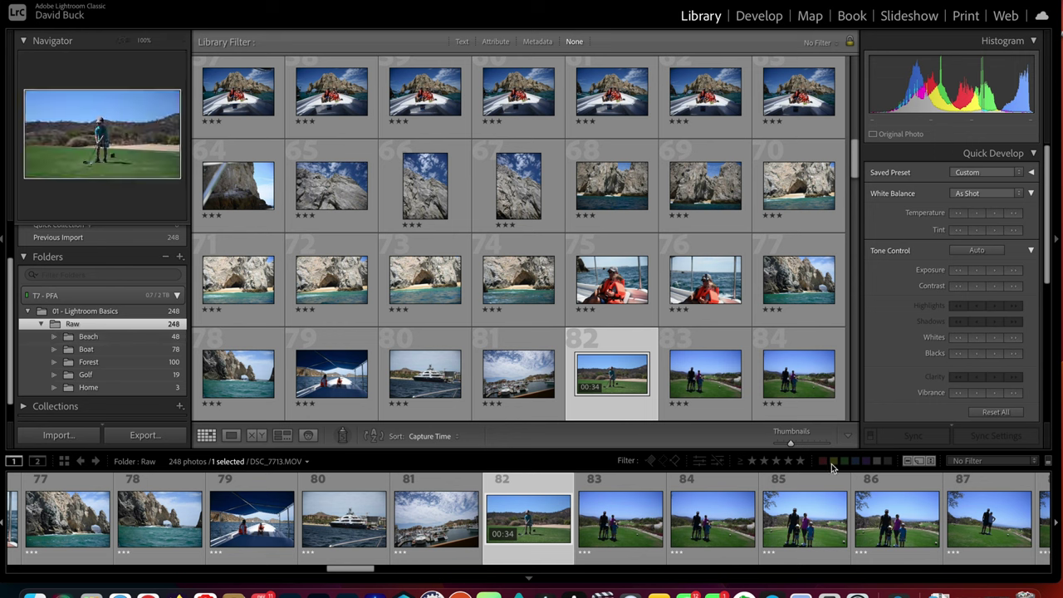
{"action": "scroll", "coordinate": [601, 371], "scroll_direction": "up", "scroll_amount": 2}
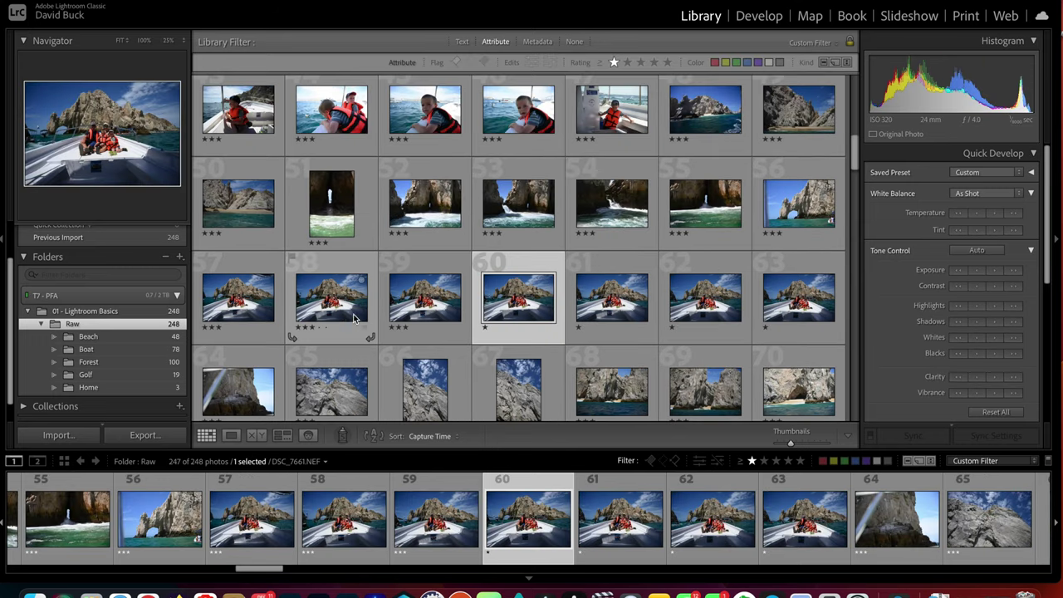
Rate boat photos 57–63 one star and the following rock photos two stars
{"action": "left_click", "coordinate": [262, 312]}
{"action": "left_click", "coordinate": [802, 313], "text": "shift"}
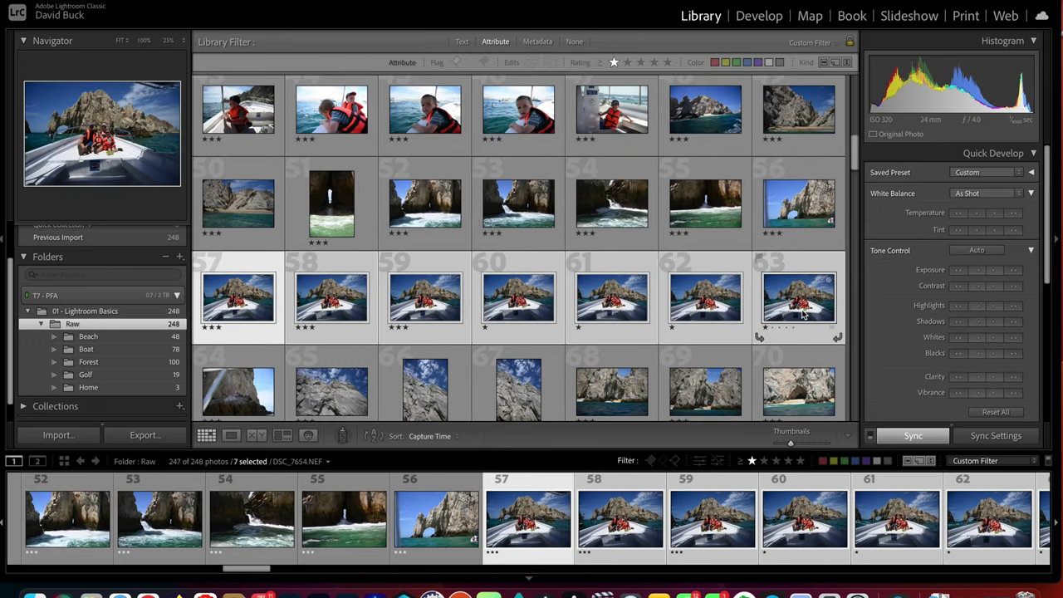
{"action": "key", "text": "1"}
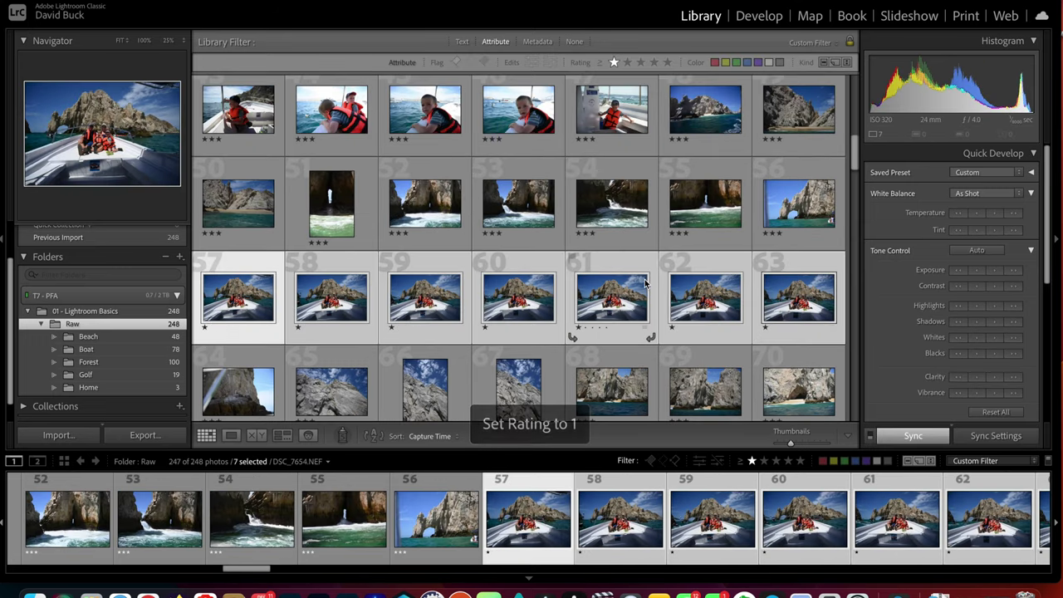
{"action": "scroll", "coordinate": [646, 283], "scroll_direction": "down", "scroll_amount": 2}
{"action": "left_click", "coordinate": [239, 304]}
{"action": "scroll", "coordinate": [527, 397], "scroll_direction": "down", "scroll_amount": 1}
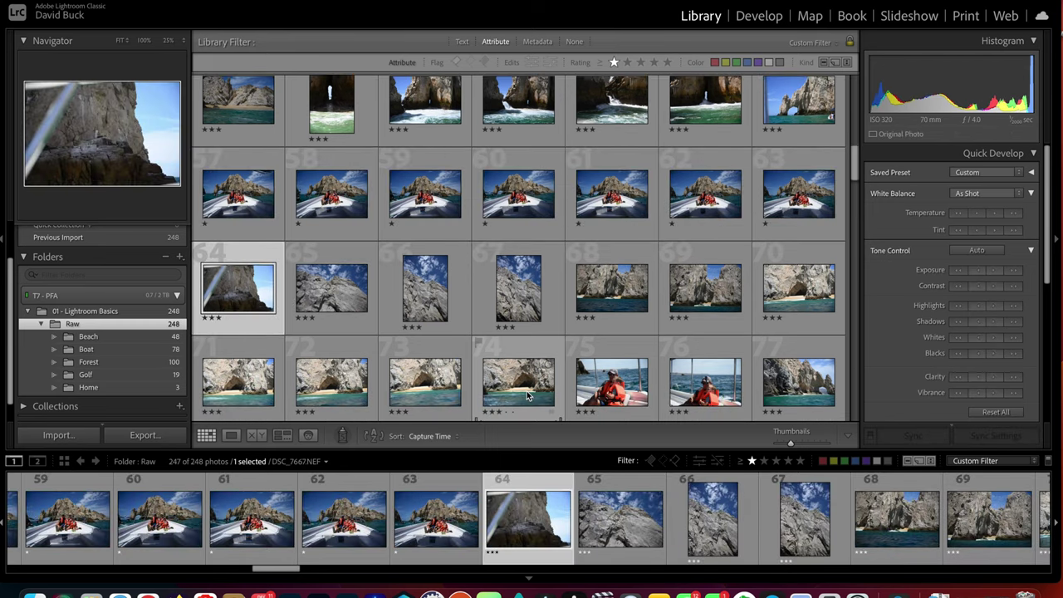
{"action": "left_click", "coordinate": [528, 397], "text": "shift"}
{"action": "key", "text": "2"}
{"action": "left_click", "coordinate": [765, 460]}
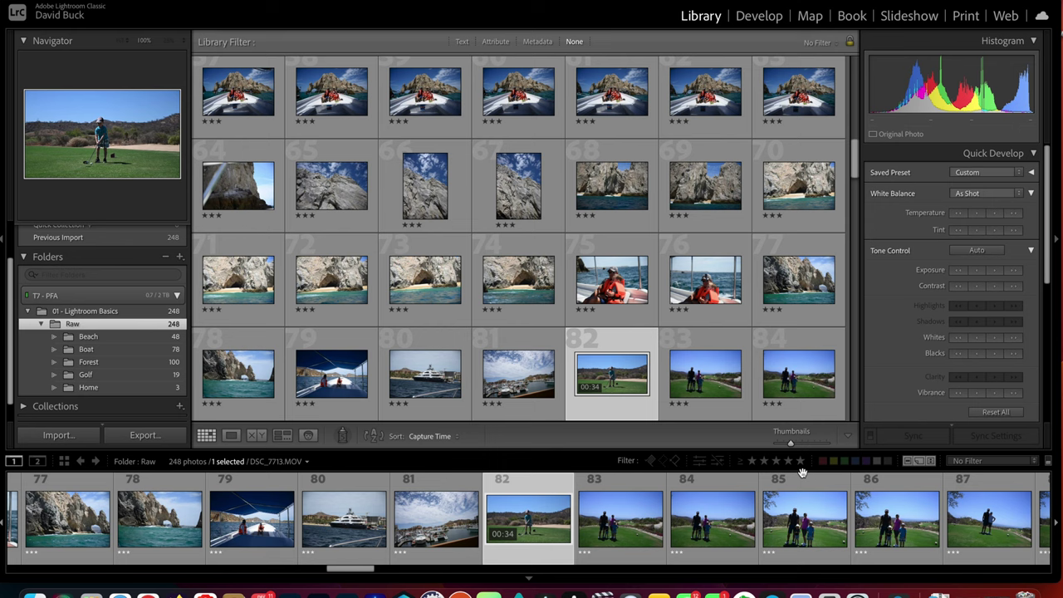
Rate boat photos 60–63 one star, select rock photos 64–70, and filter to 2 stars and higher
{"action": "scroll", "coordinate": [599, 372], "scroll_direction": "up", "scroll_amount": 5}
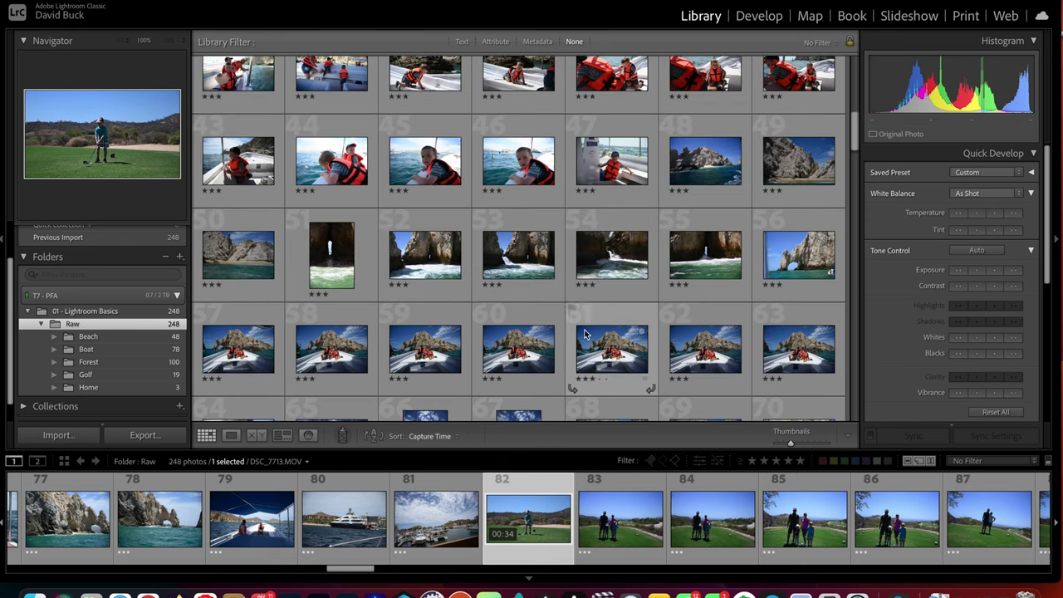
{"action": "left_click", "coordinate": [518, 347]}
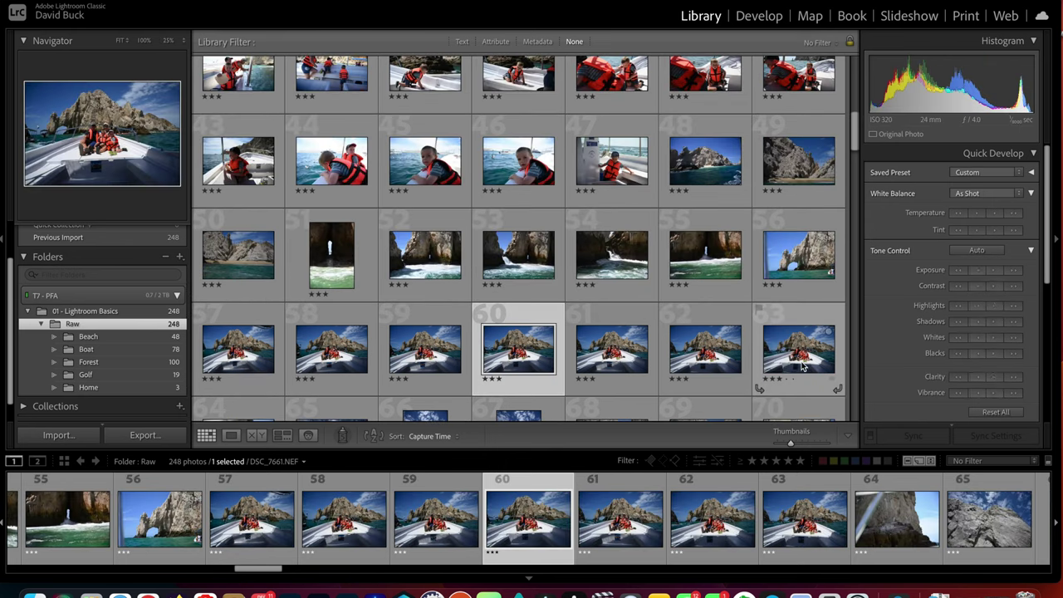
{"action": "left_click", "coordinate": [802, 366], "text": "shift"}
{"action": "key", "text": "shift+backslash"}
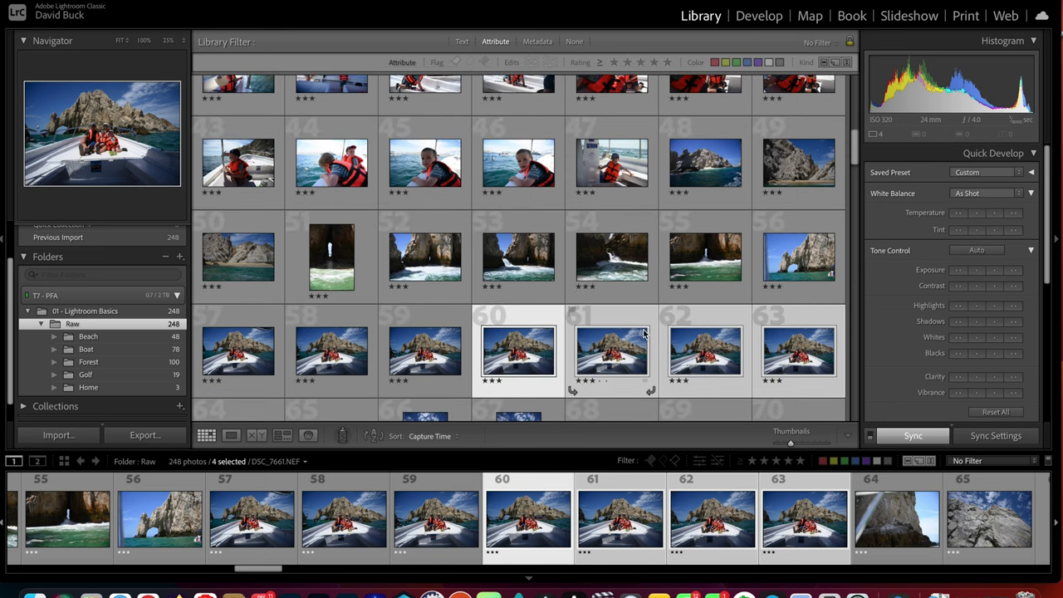
{"action": "key", "text": "1"}
{"action": "scroll", "coordinate": [613, 339], "scroll_direction": "down", "scroll_amount": 3}
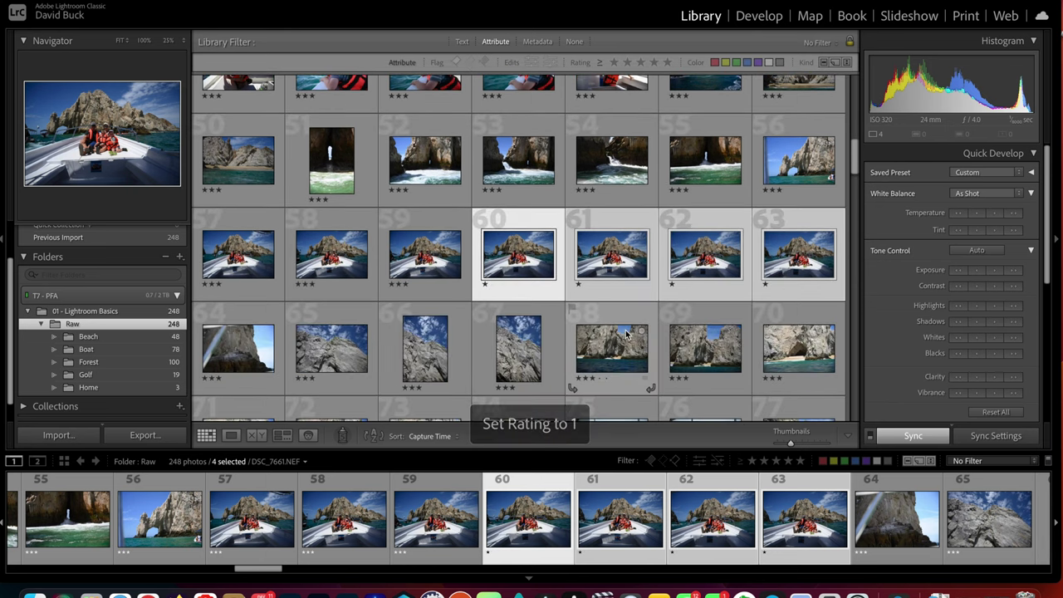
{"action": "left_click", "coordinate": [239, 349]}
{"action": "left_click", "coordinate": [799, 349], "text": "shift"}
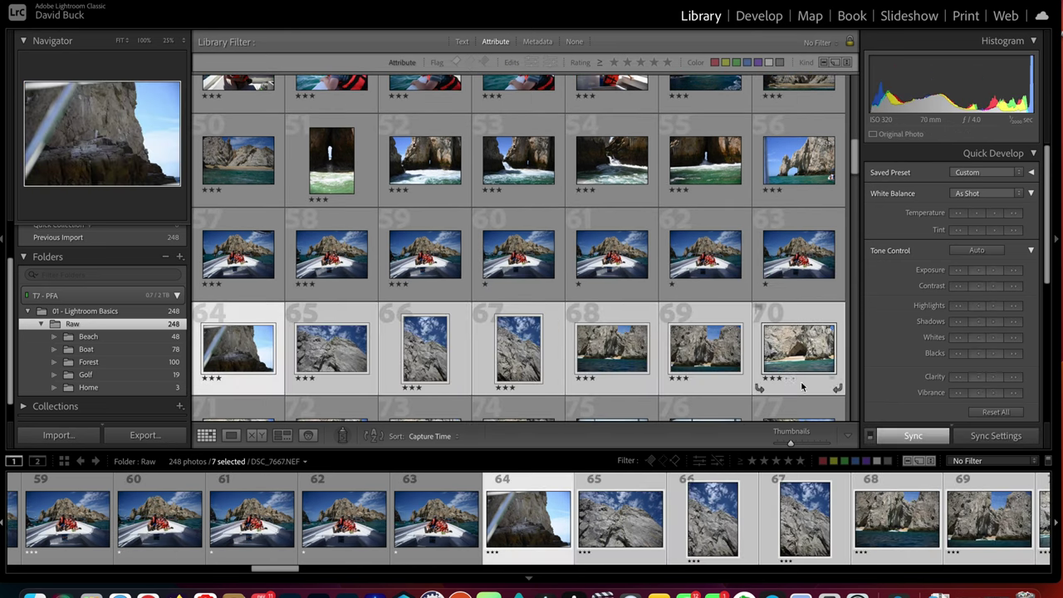
{"action": "left_click", "coordinate": [764, 461]}
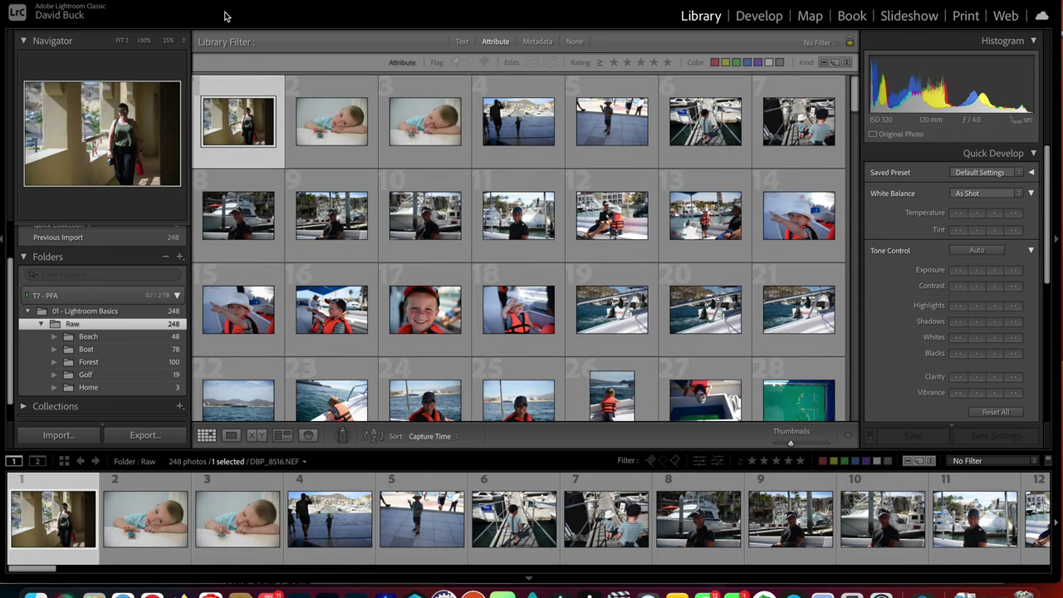
{"action": "key", "text": "Right"}
{"action": "key", "text": "Right"}
{"action": "key", "text": "Right"}
{"action": "key", "text": "Right"}
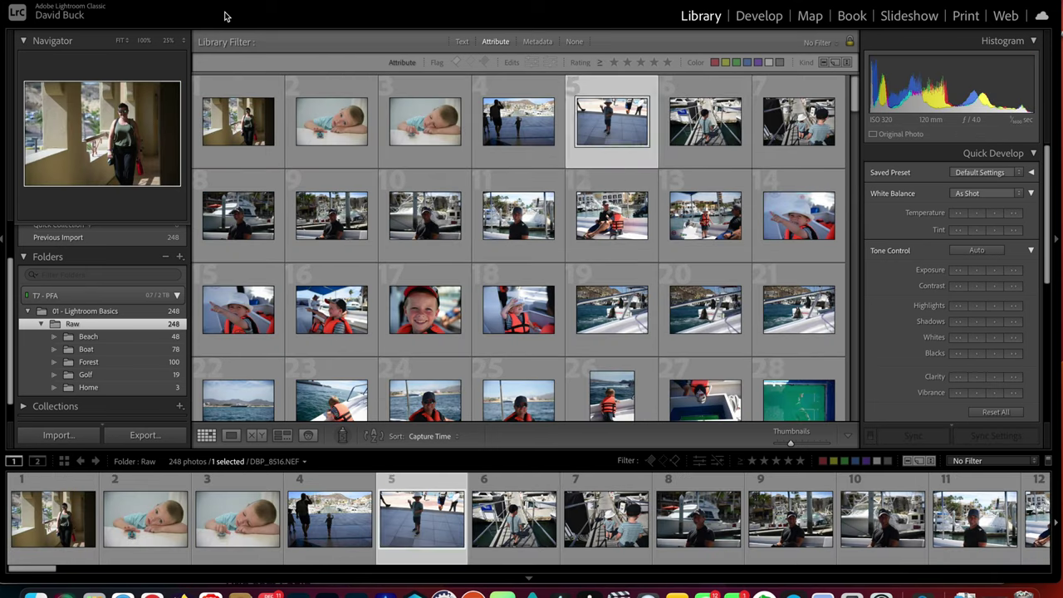
{"action": "key", "text": "Left"}
{"action": "key", "text": "Right"}
{"action": "key", "text": "Left"}
{"action": "key", "text": "Down"}
{"action": "key", "text": "Left"}
{"action": "key", "text": "Right"}
{"action": "key", "text": "Up"}
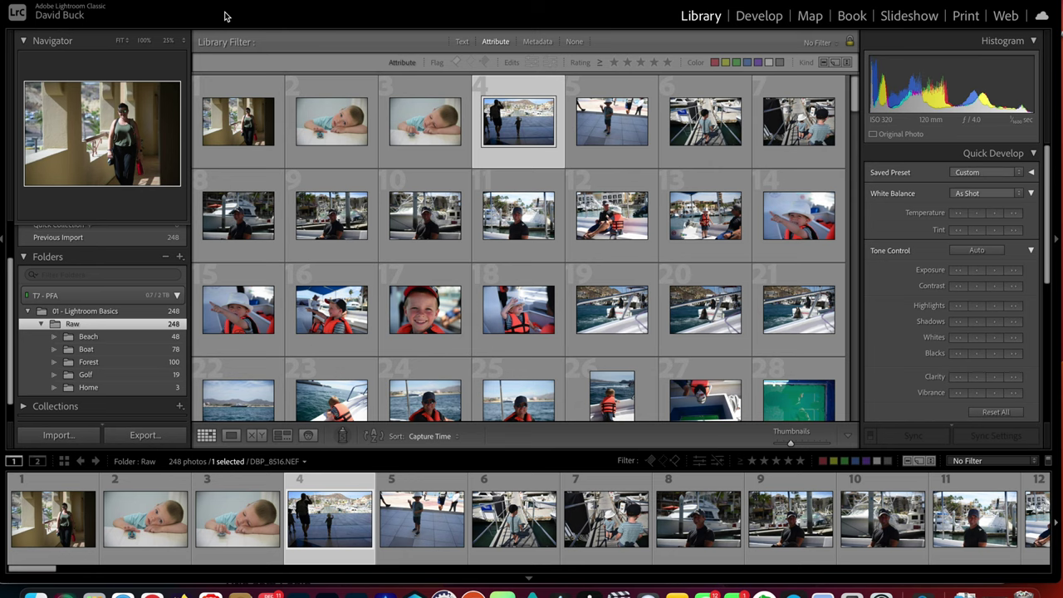
{"action": "key", "text": "Right"}
{"action": "key", "text": "Right"}
{"action": "key", "text": "Right"}
{"action": "key", "text": "Right"}
{"action": "key", "text": "Down"}
{"action": "key", "text": "Down"}
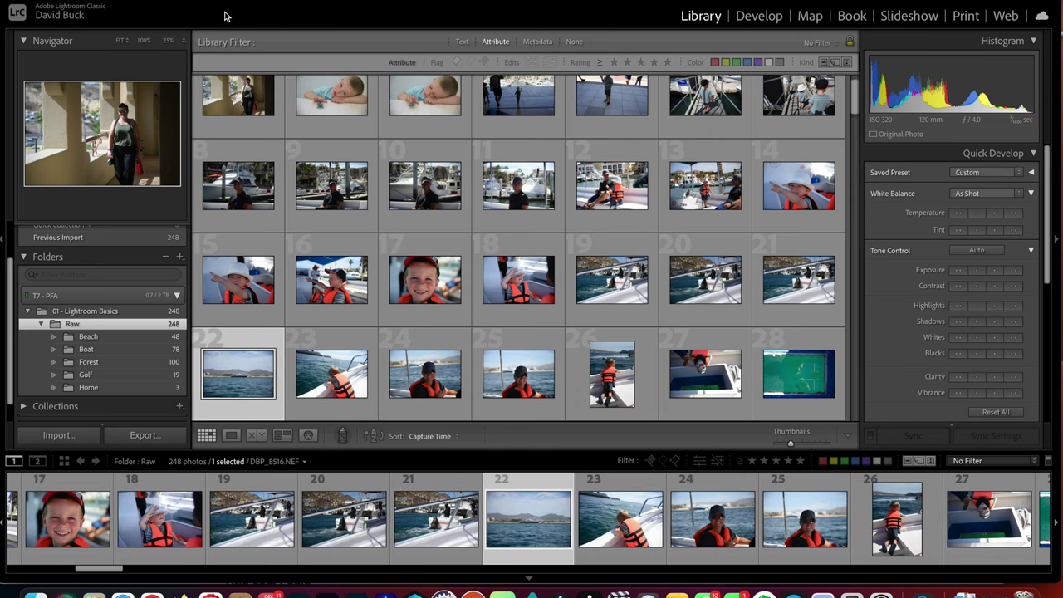
{"action": "key", "text": "Up"}
{"action": "key", "text": "Up"}
{"action": "key", "text": "Up"}
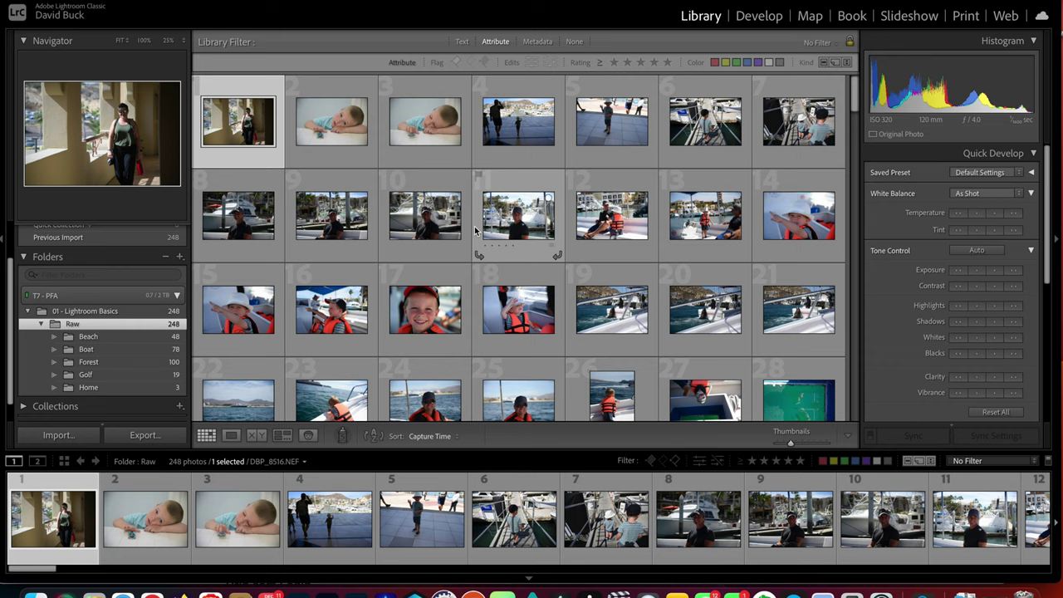
{"action": "left_click", "coordinate": [455, 200]}
{"action": "left_click", "coordinate": [453, 309]}
{"action": "key", "text": "space"}
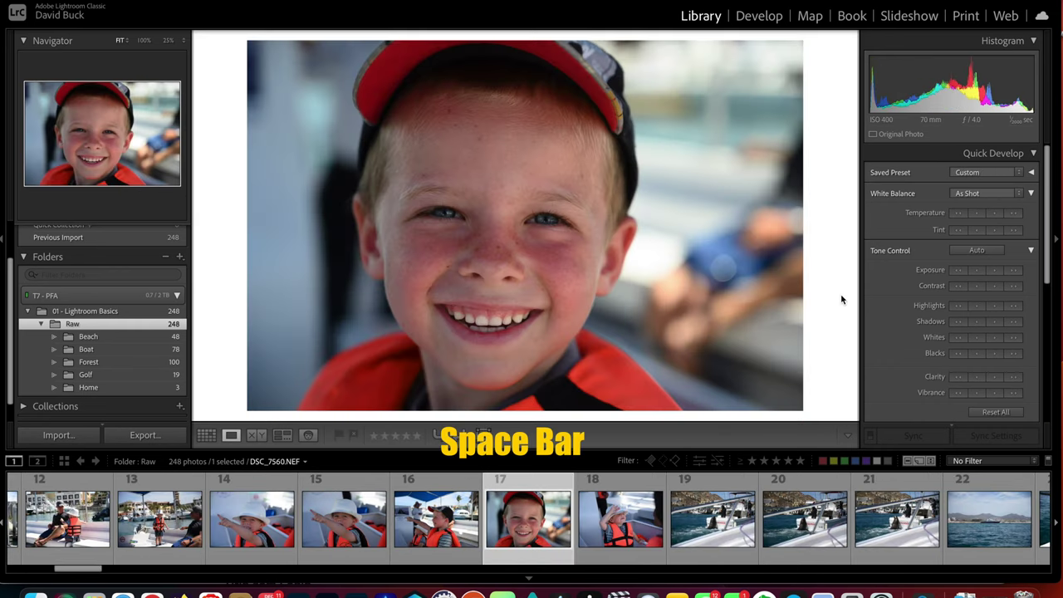
{"action": "key", "text": "Escape"}
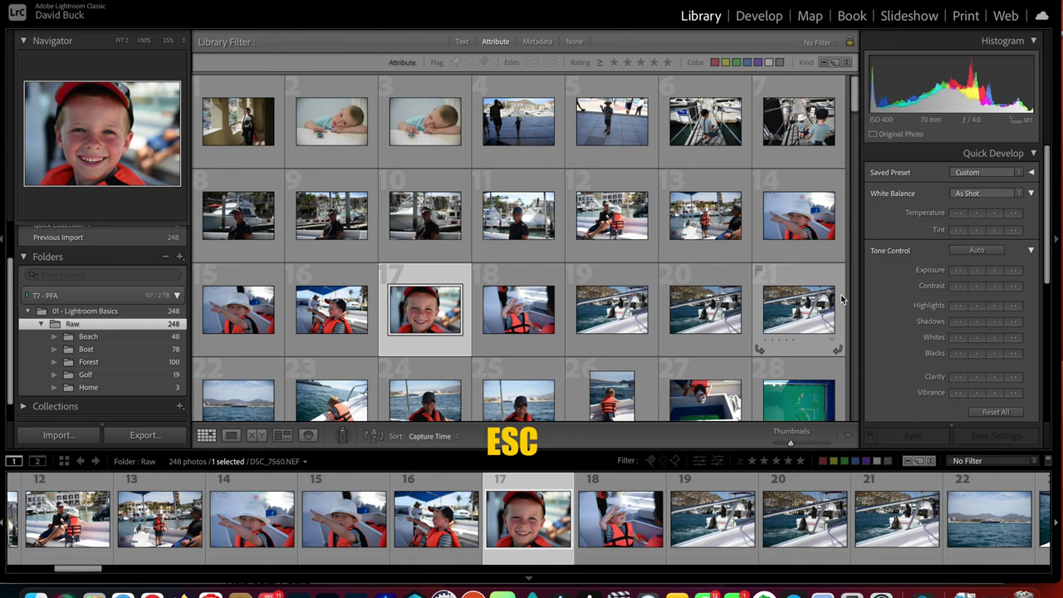
Select photos 15–21 and rate them three stars
{"action": "left_click", "coordinate": [241, 284]}
{"action": "left_click", "coordinate": [780, 309], "text": "shift"}
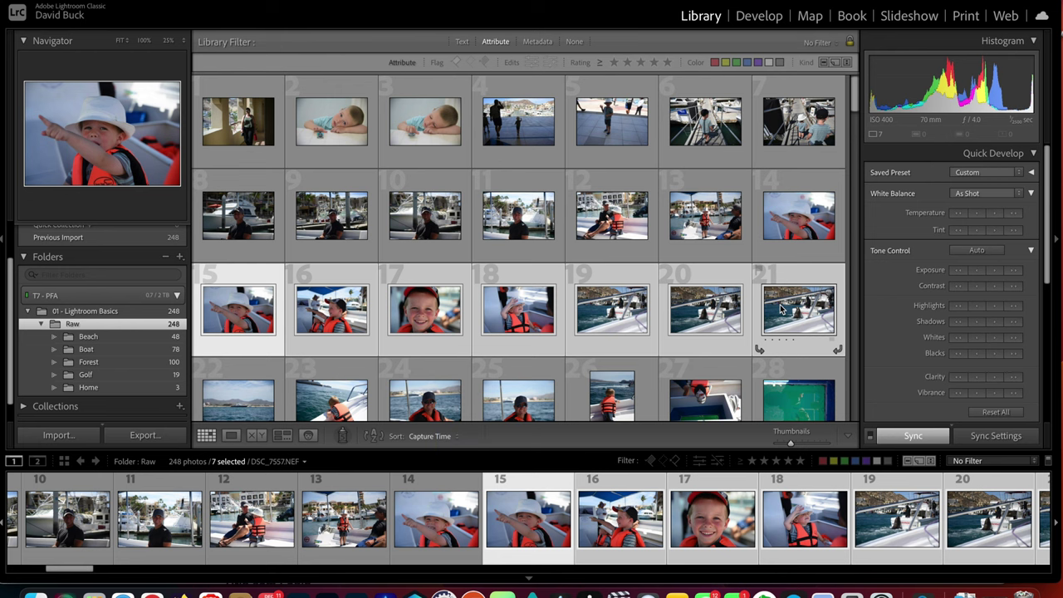
{"action": "key", "text": "3"}
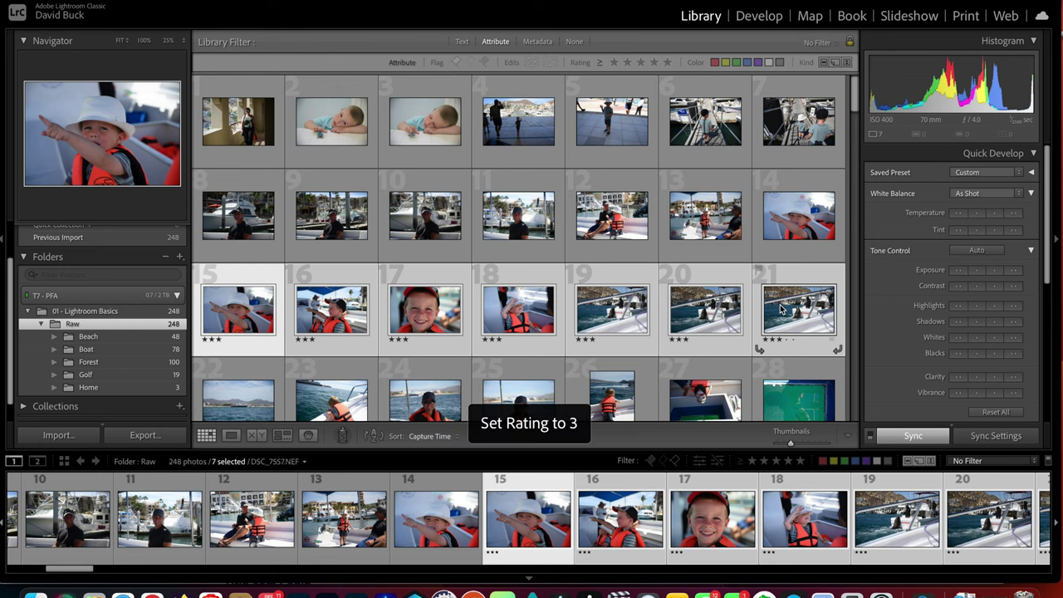
{"action": "scroll", "coordinate": [757, 306], "scroll_direction": "down", "scroll_amount": 3}
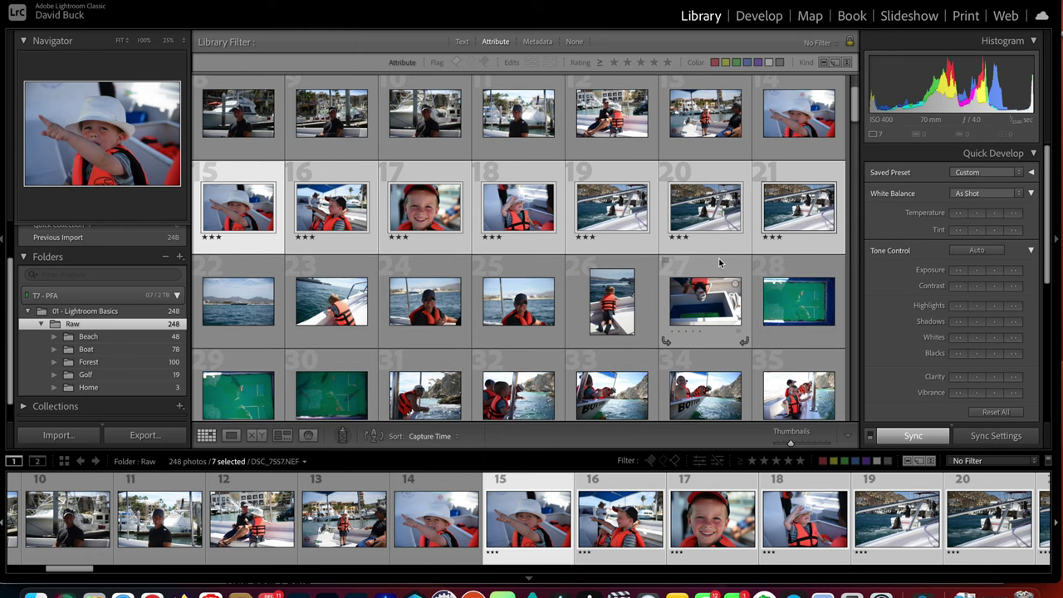
Make photos 17 and 19 active, narrow to one photo, then reselect photos 15–21
{"action": "left_click", "coordinate": [416, 216]}
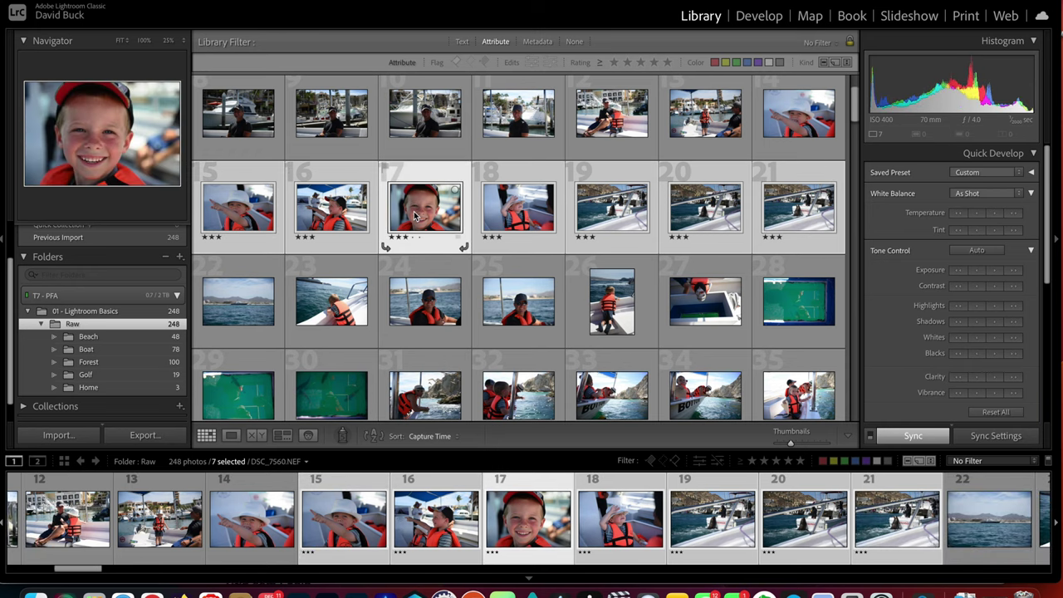
{"action": "left_click", "coordinate": [612, 209]}
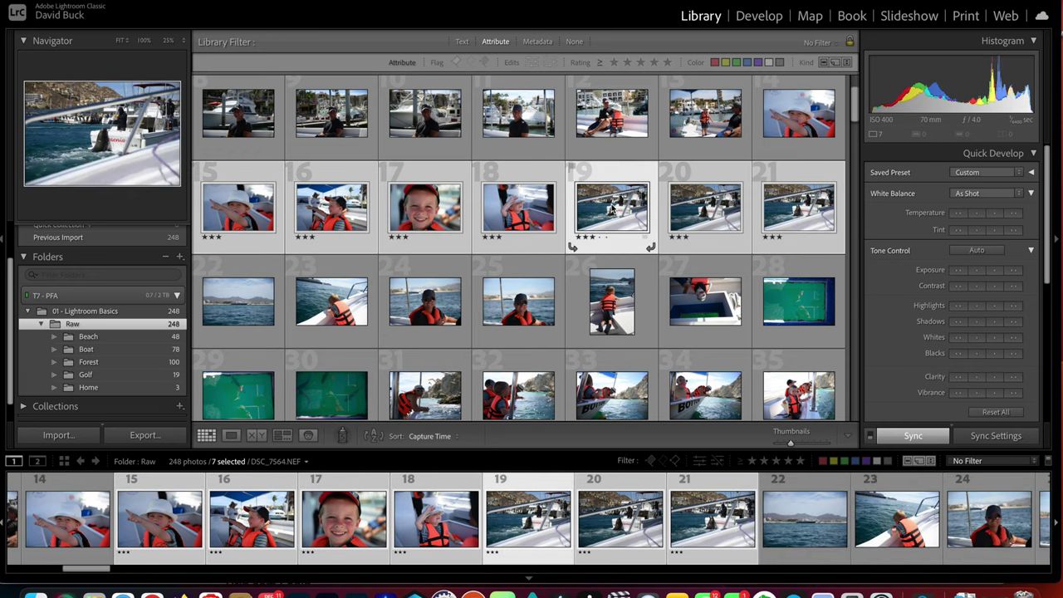
{"action": "left_click", "coordinate": [612, 125]}
{"action": "left_click", "coordinate": [239, 216]}
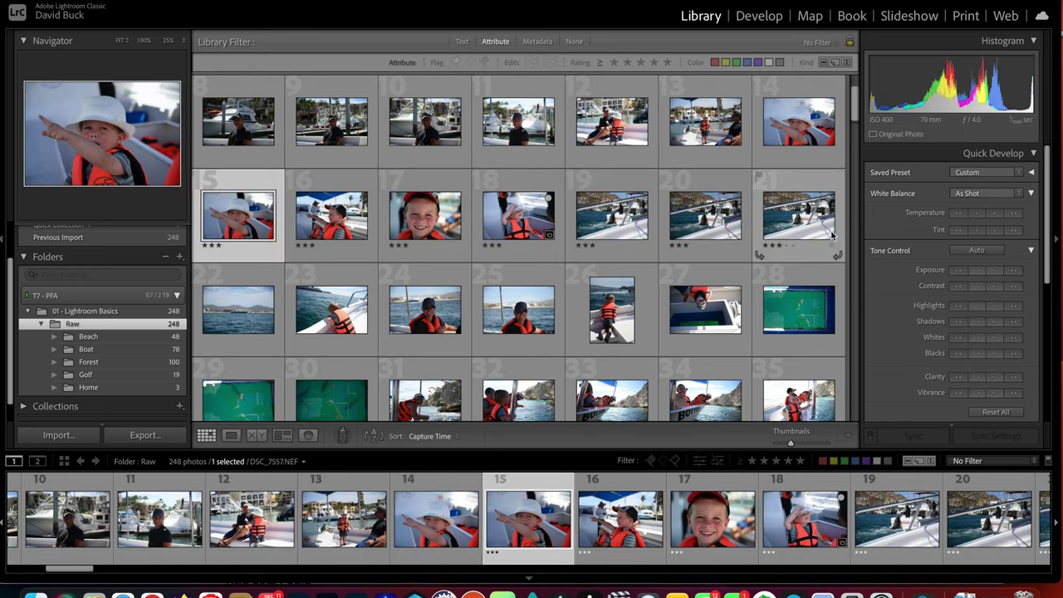
{"action": "left_click", "coordinate": [798, 216], "text": "shift"}
Move the active photo through 16–21 and back to 17 within the selection
{"action": "left_click", "coordinate": [611, 216]}
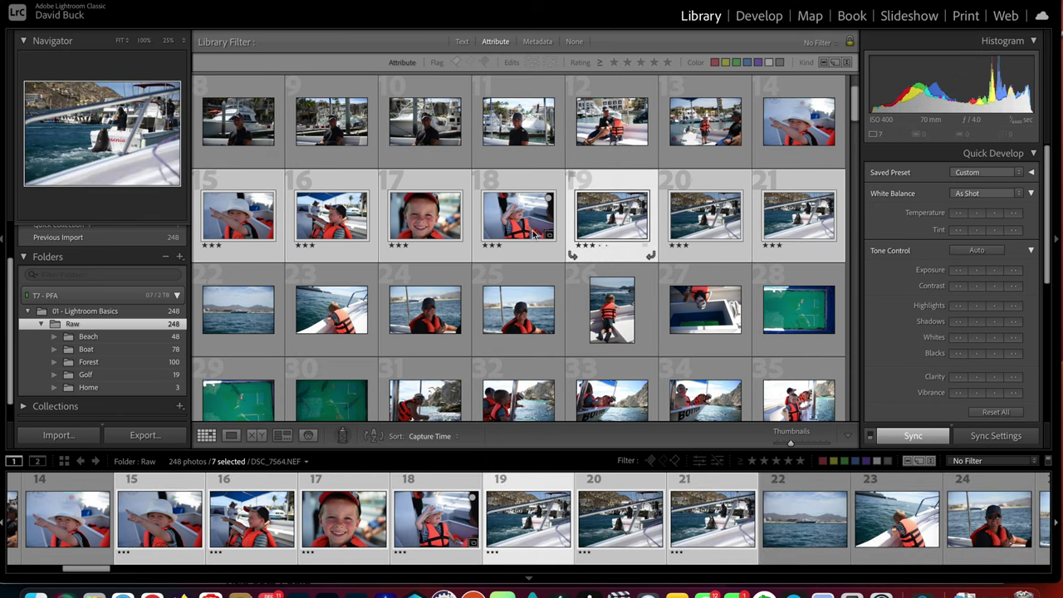
{"action": "left_click", "coordinate": [332, 221]}
{"action": "left_click", "coordinate": [422, 217]}
{"action": "left_click", "coordinate": [510, 218]}
{"action": "left_click", "coordinate": [606, 220]}
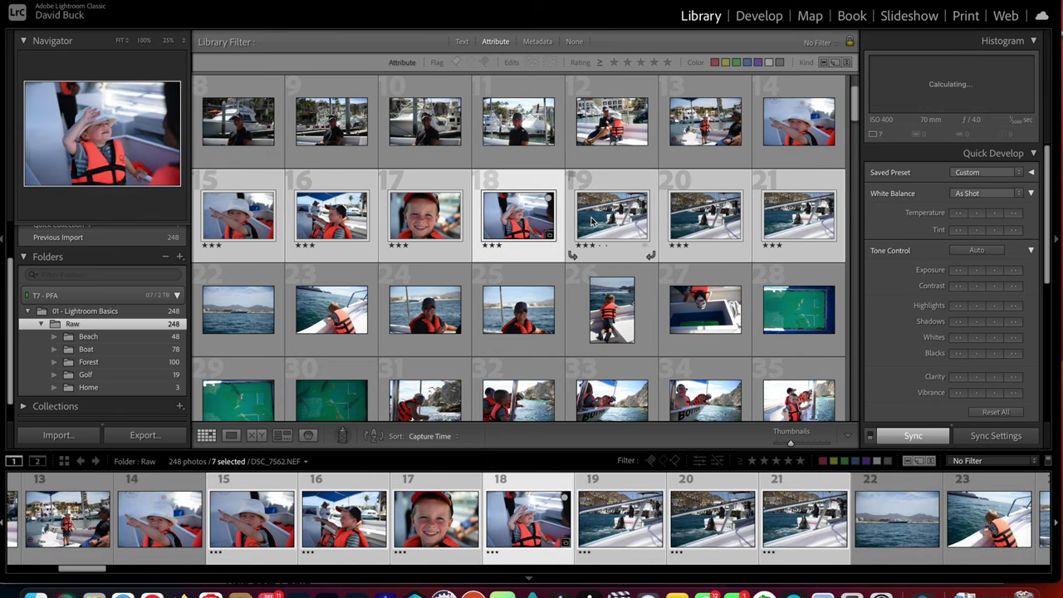
{"action": "left_click", "coordinate": [705, 220]}
{"action": "left_click", "coordinate": [791, 221]}
{"action": "left_click", "coordinate": [705, 220]}
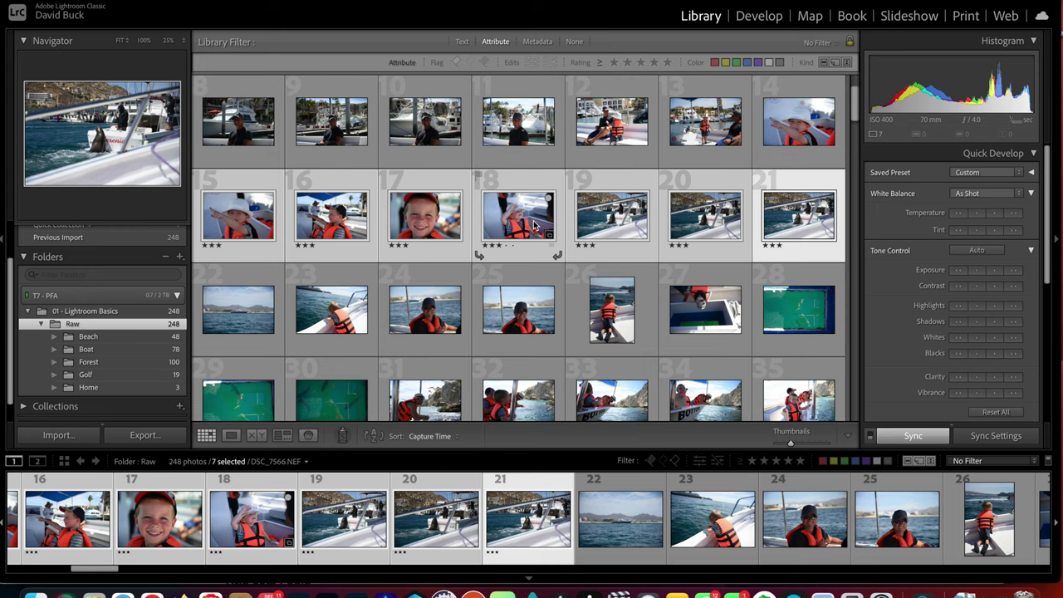
{"action": "left_click", "coordinate": [606, 220]}
{"action": "left_click", "coordinate": [515, 220]}
{"action": "left_click", "coordinate": [453, 222]}
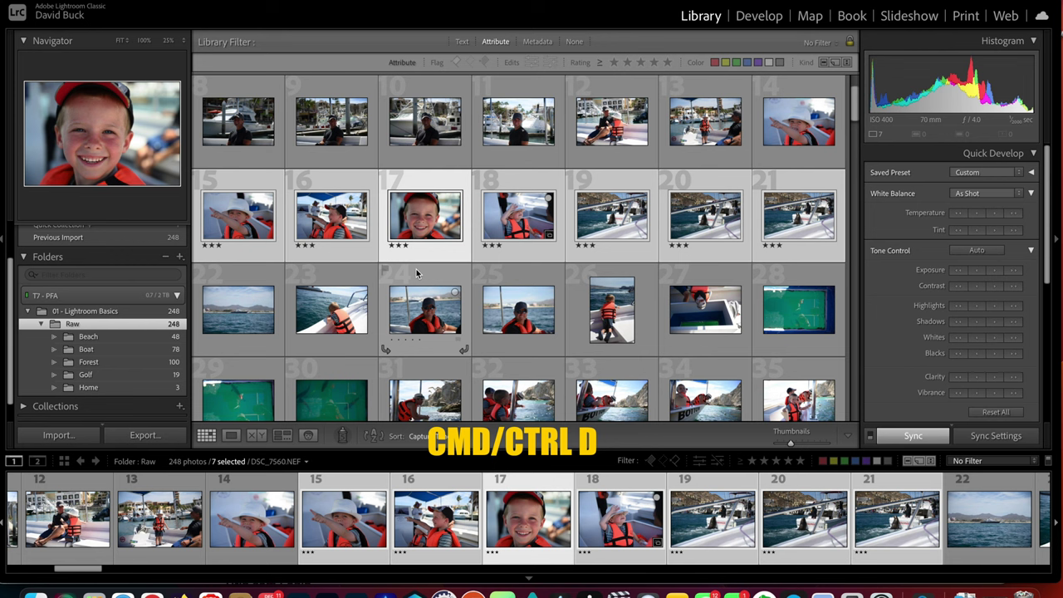
Deselect all, select 15–21, keep only photo 17, select all 248, then clear the selection
{"action": "key", "text": "super+d"}
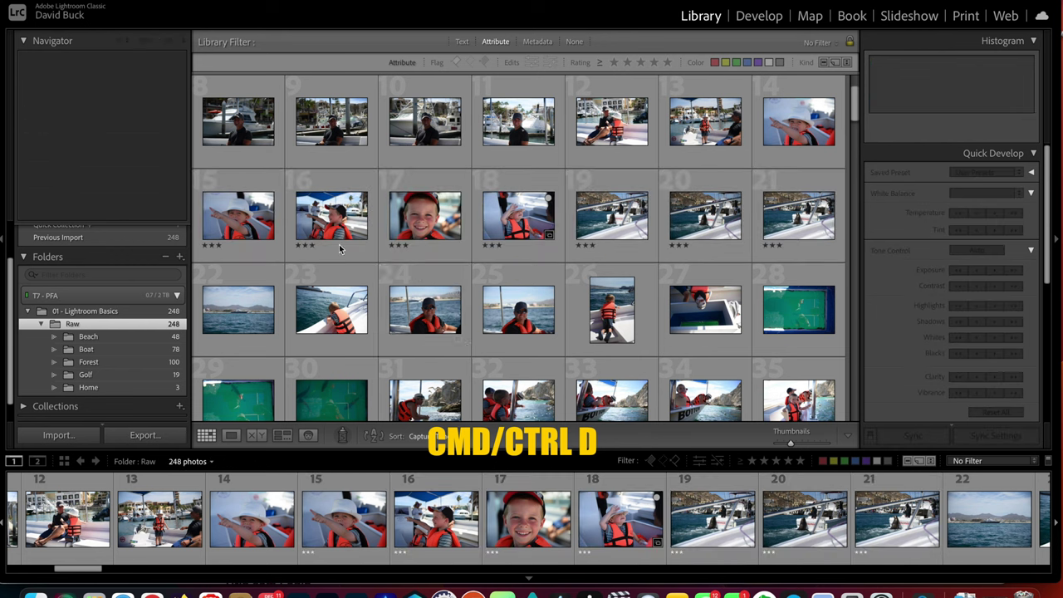
{"action": "left_click", "coordinate": [241, 218]}
{"action": "left_click", "coordinate": [777, 217], "text": "shift"}
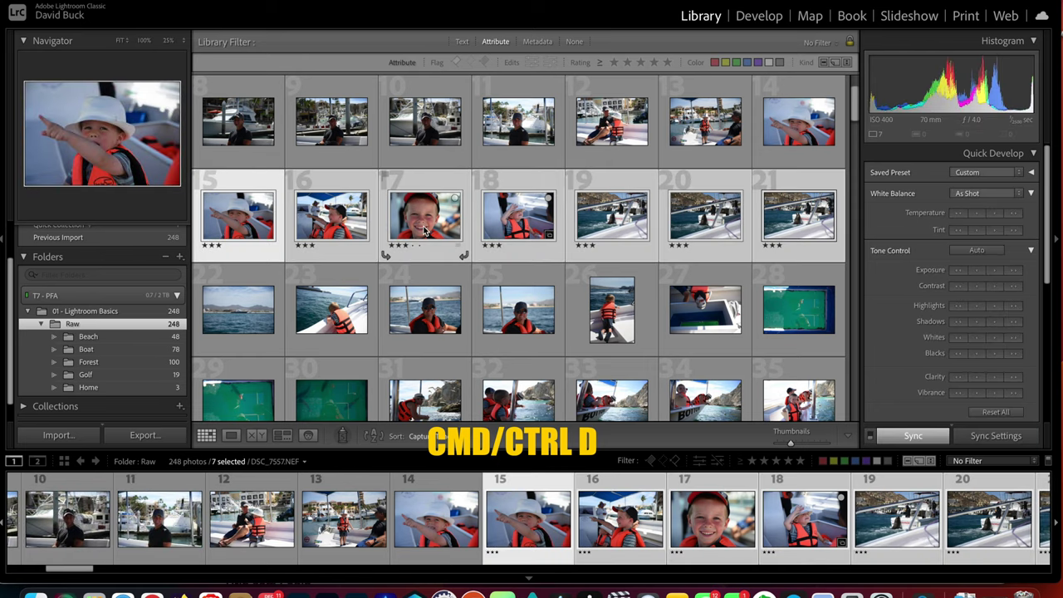
{"action": "key", "text": "super+shift+d"}
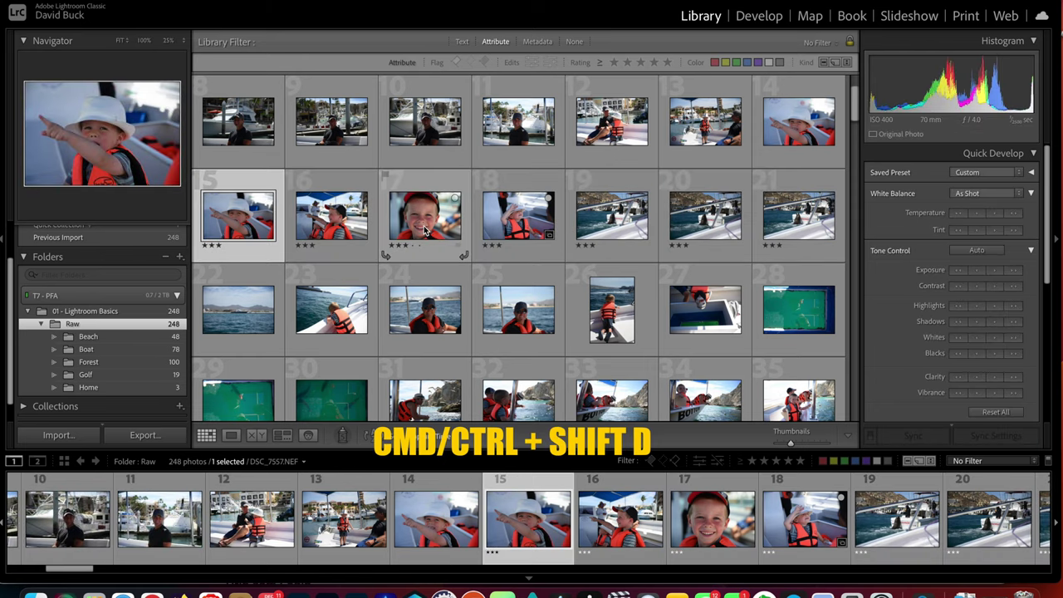
{"action": "left_click", "coordinate": [425, 231]}
{"action": "key", "text": "super+a"}
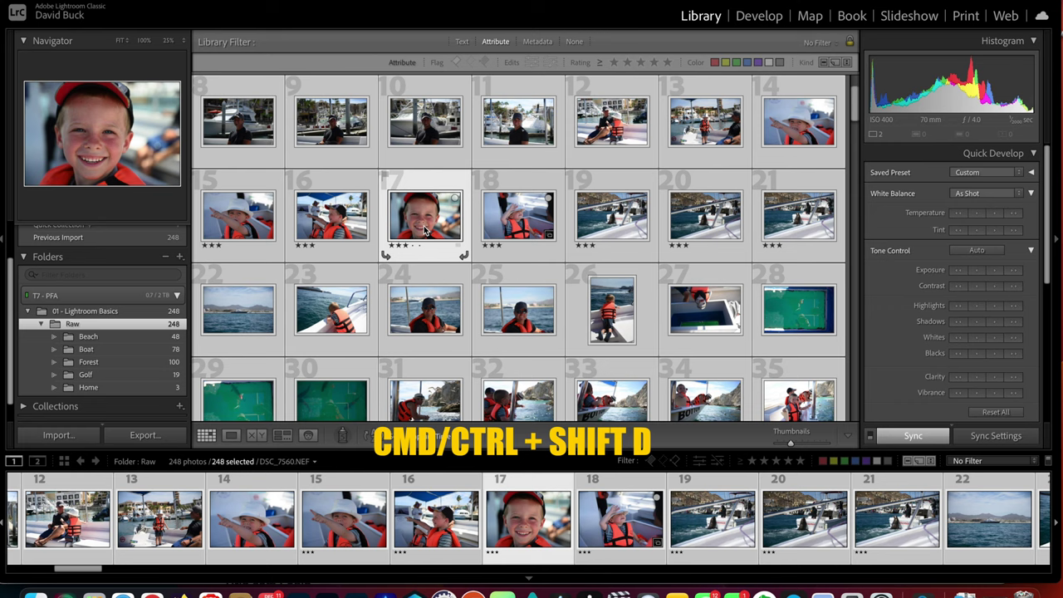
{"action": "key", "text": "super+shift+d"}
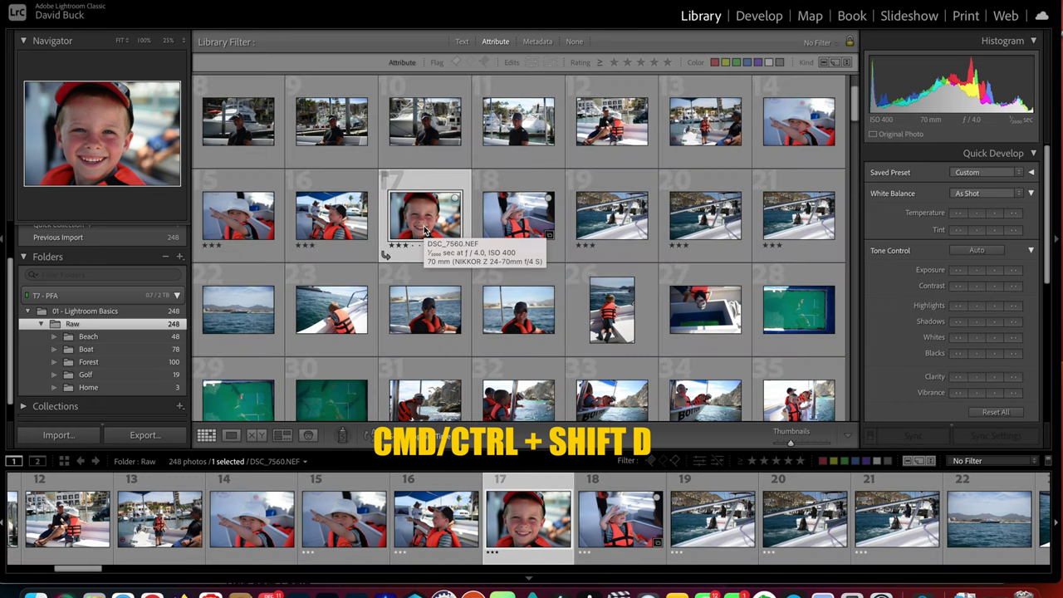
{"action": "key", "text": "super+shift+d"}
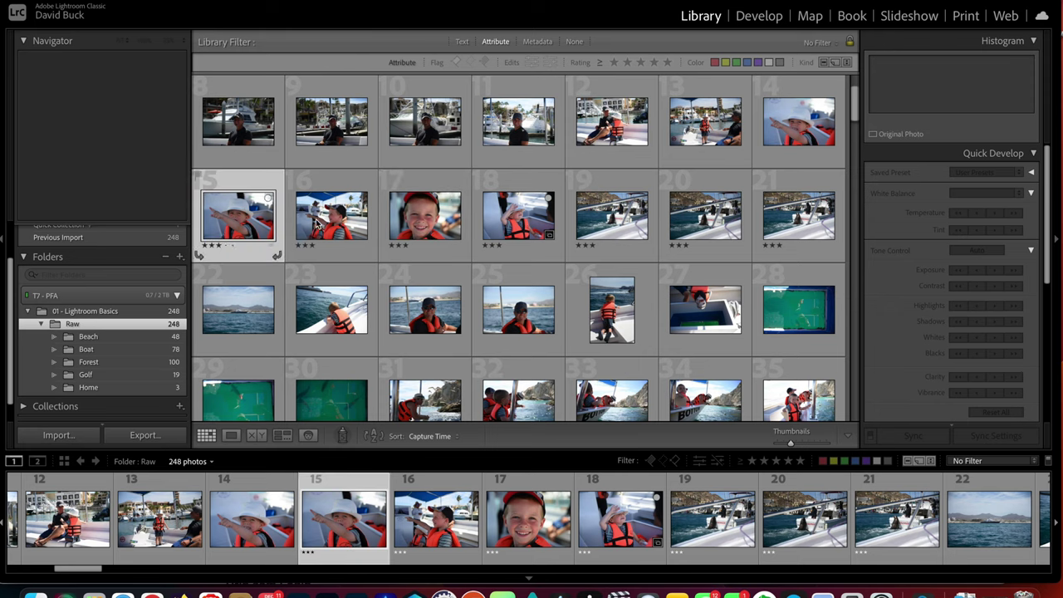
Restore the 15–21 selection with undo, narrow to photo 17, restore it, and change the active photo
{"action": "key", "text": "super+z"}
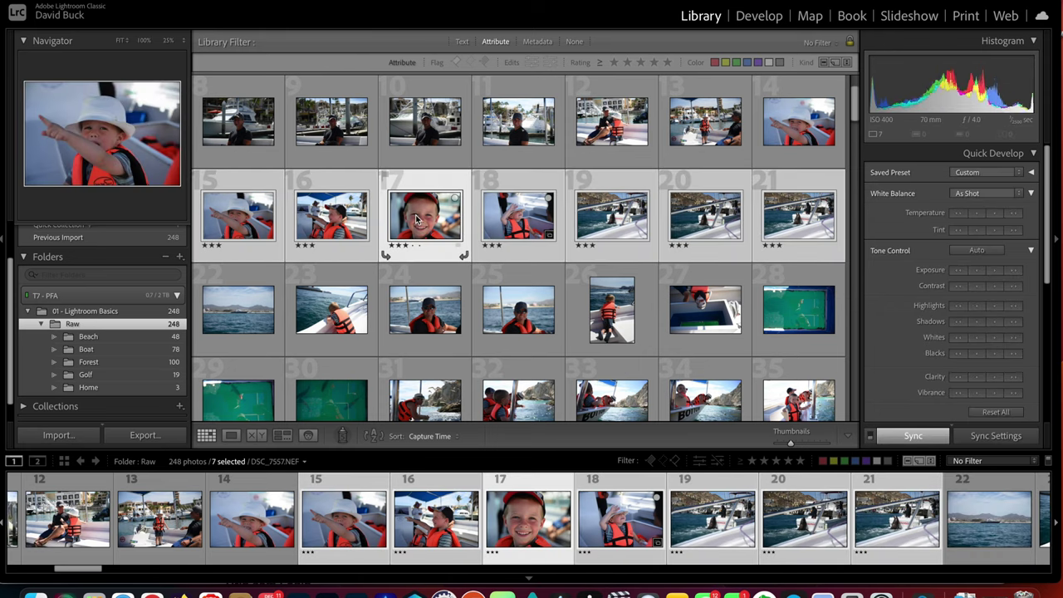
{"action": "left_click", "coordinate": [418, 219]}
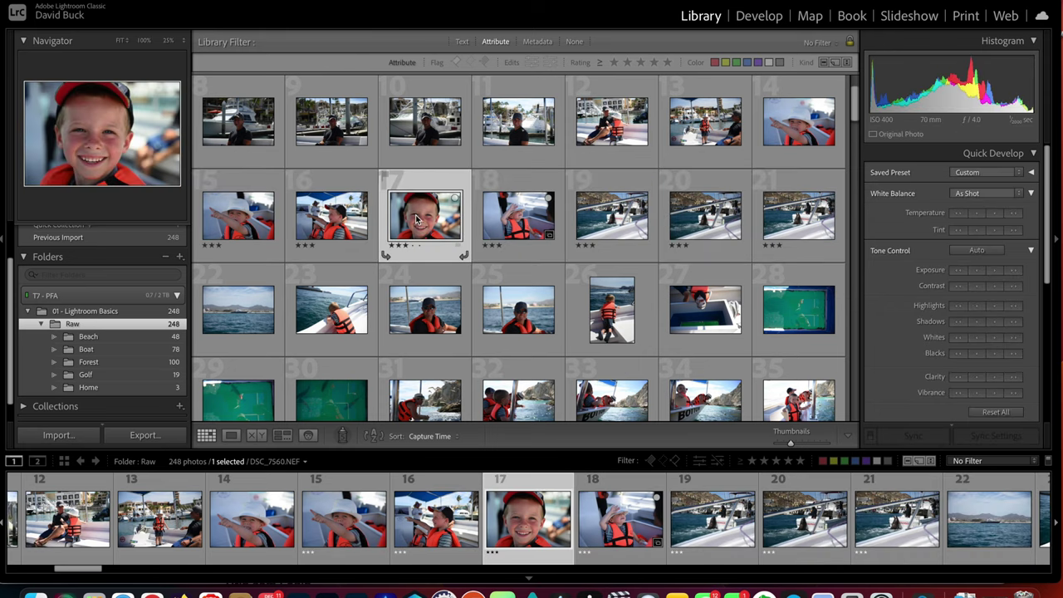
{"action": "key", "text": "super+z"}
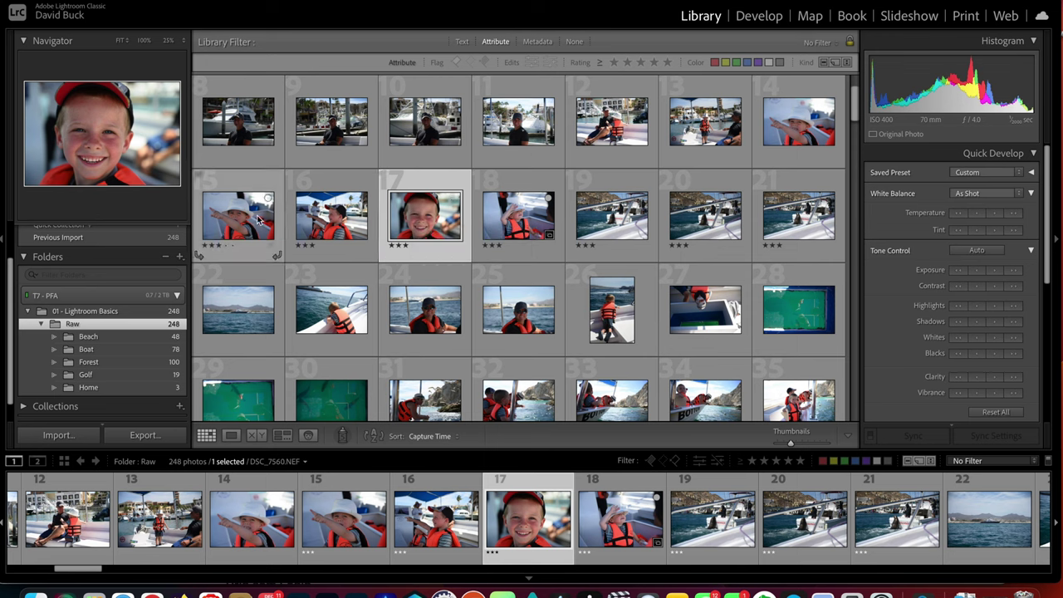
{"action": "left_click", "coordinate": [612, 218]}
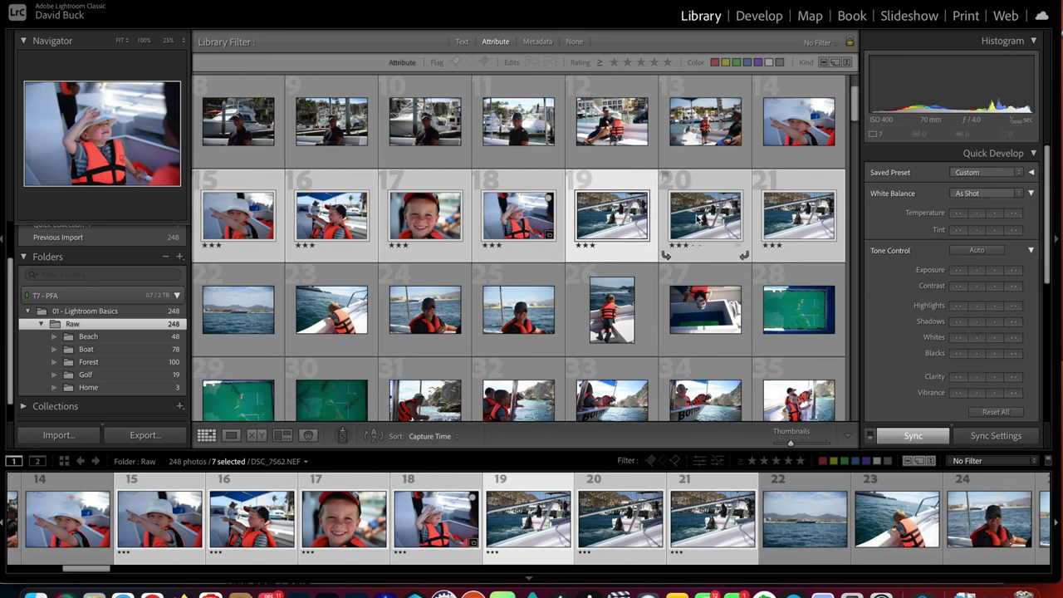
{"action": "left_click", "coordinate": [705, 218]}
{"action": "left_click", "coordinate": [781, 220]}
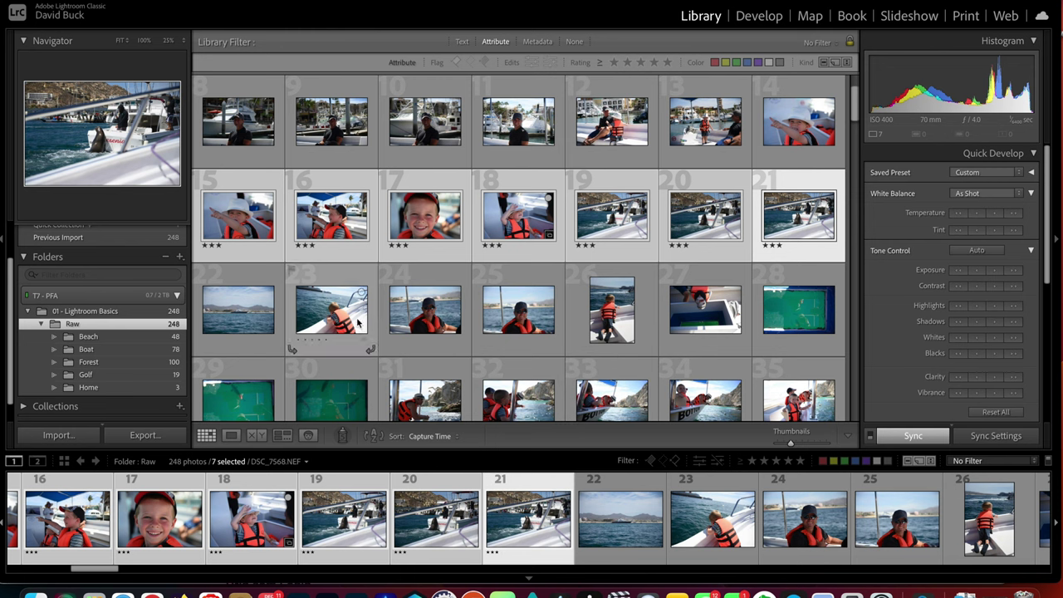
Rate photo 24 three stars, undo it, and keep the rating filter at greater-or-equal
{"action": "left_click", "coordinate": [399, 322]}
{"action": "key", "text": "3"}
{"action": "key", "text": "Right"}
{"action": "key", "text": "Right"}
{"action": "key", "text": "Right"}
{"action": "key", "text": "Right"}
{"action": "key", "text": "Right"}
{"action": "key", "text": "Right"}
{"action": "key", "text": "Right"}
{"action": "key", "text": "Right"}
{"action": "key", "text": "Right"}
{"action": "key", "text": "Right"}
{"action": "key", "text": "Right"}
{"action": "key", "text": "Right"}
{"action": "key", "text": "Right"}
{"action": "key", "text": "Right"}
{"action": "key", "text": "Right"}
{"action": "key", "text": "Right"}
{"action": "key", "text": "Right"}
{"action": "key", "text": "Right"}
{"action": "key", "text": "Right"}
{"action": "key", "text": "Right"}
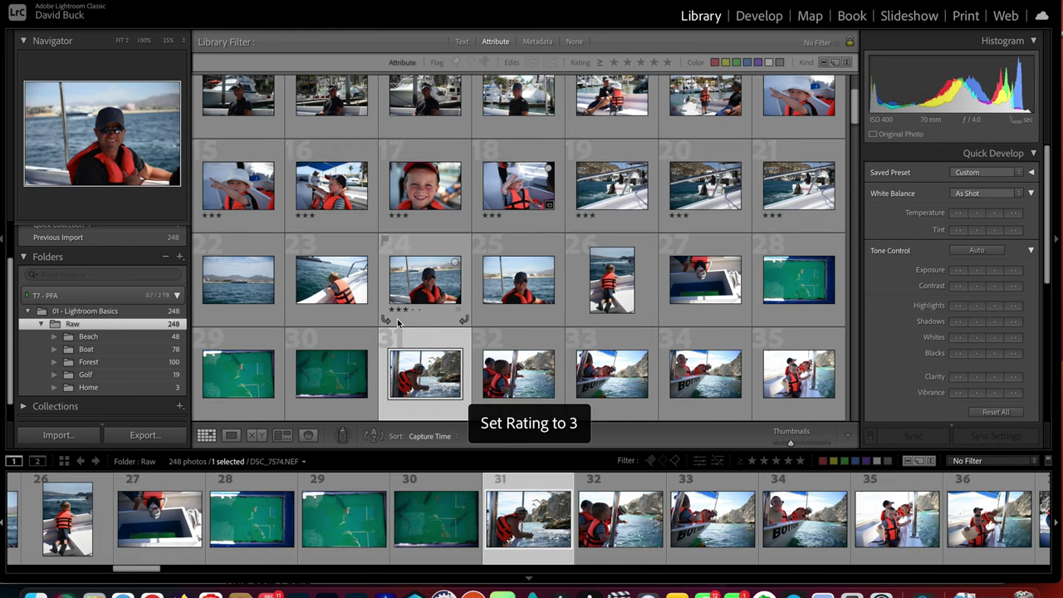
{"action": "key", "text": "Right"}
{"action": "key", "text": "Right"}
{"action": "key", "text": "Right"}
{"action": "key", "text": "Right"}
{"action": "key", "text": "Right"}
{"action": "key", "text": "Right"}
{"action": "key", "text": "Right"}
{"action": "key", "text": "Right"}
{"action": "key", "text": "Right"}
{"action": "key", "text": "Right"}
{"action": "key", "text": "Right"}
{"action": "key", "text": "Right"}
{"action": "key", "text": "Right"}
{"action": "key", "text": "Right"}
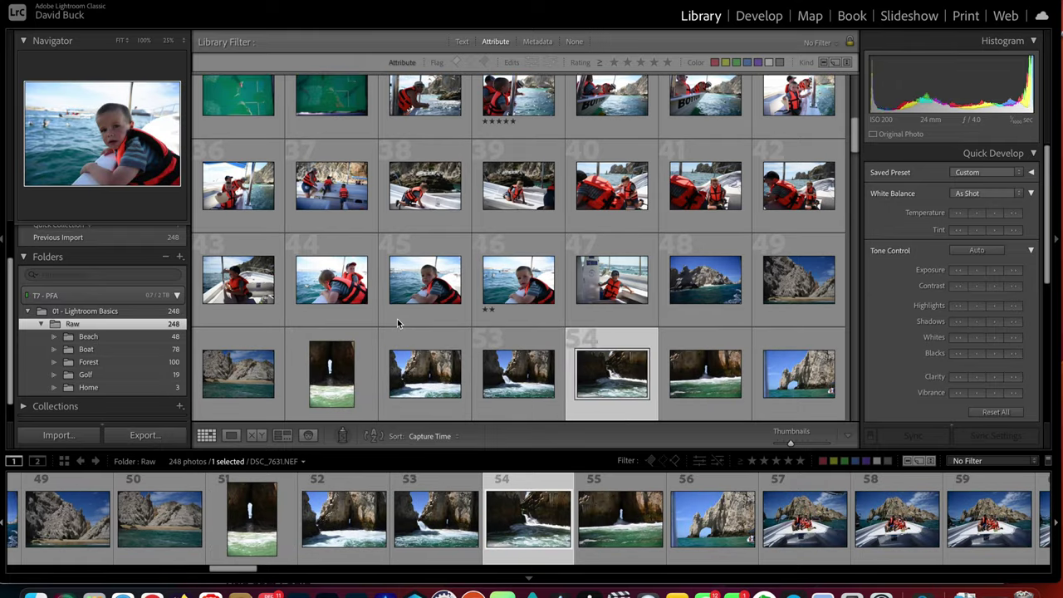
{"action": "key", "text": "super+z"}
{"action": "key", "text": "super+z"}
{"action": "key", "text": "super+z"}
{"action": "key", "text": "super+z"}
{"action": "key", "text": "super+z"}
{"action": "key", "text": "super+z"}
{"action": "key", "text": "super+z"}
{"action": "key", "text": "super+z"}
{"action": "key", "text": "super+z"}
{"action": "key", "text": "super+z"}
{"action": "key", "text": "super+z"}
{"action": "key", "text": "super+z"}
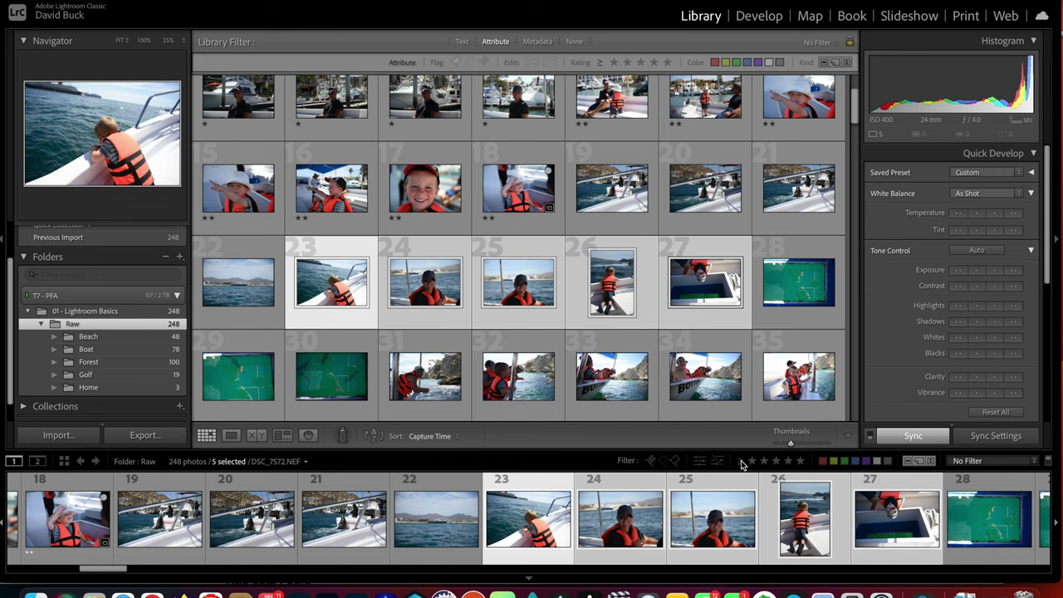
{"action": "left_click", "coordinate": [742, 461]}
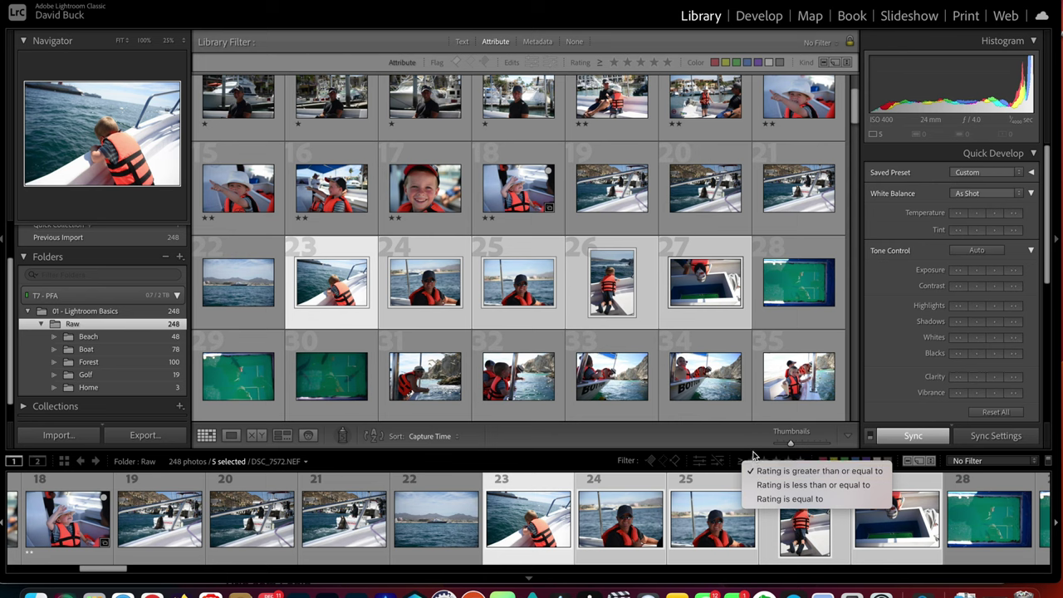
{"action": "left_click", "coordinate": [753, 471]}
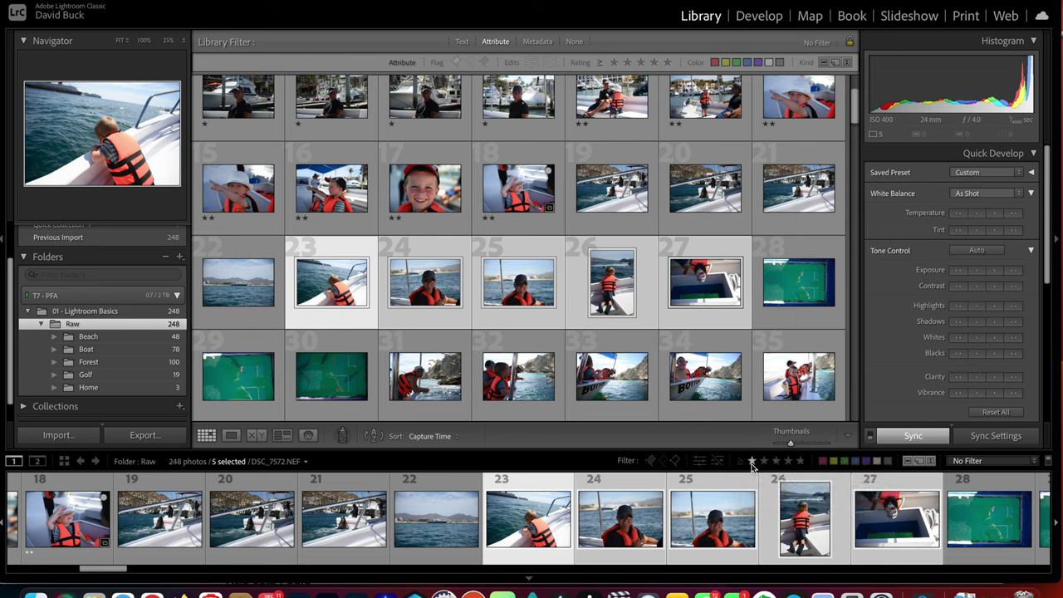
Rate all 248 photos three stars and set the rating filter to 'Rating is equal to'
{"action": "key", "text": "super+a"}
{"action": "key", "text": "3"}
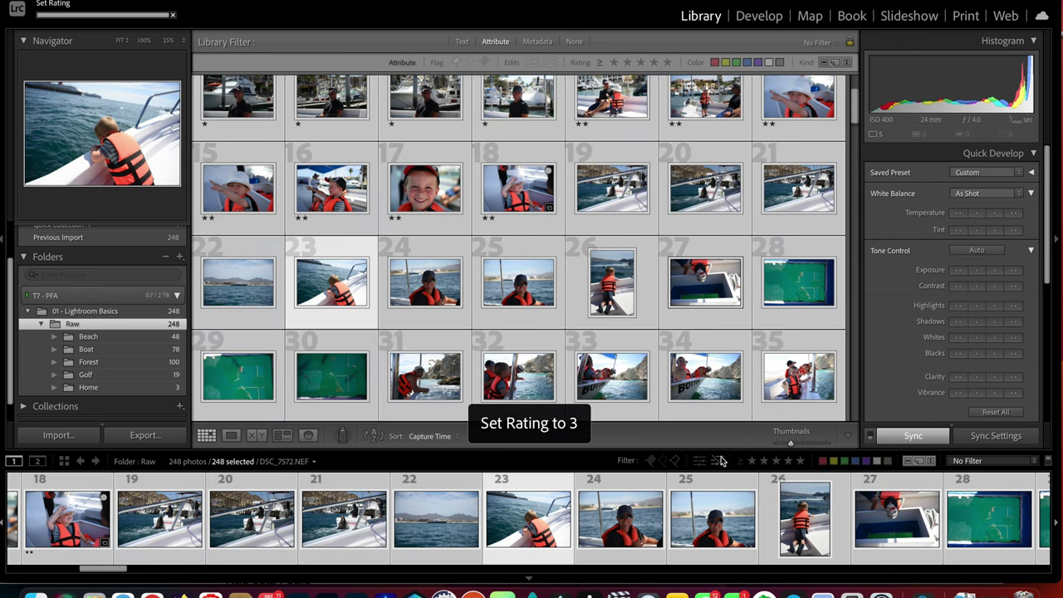
{"action": "left_click", "coordinate": [736, 463]}
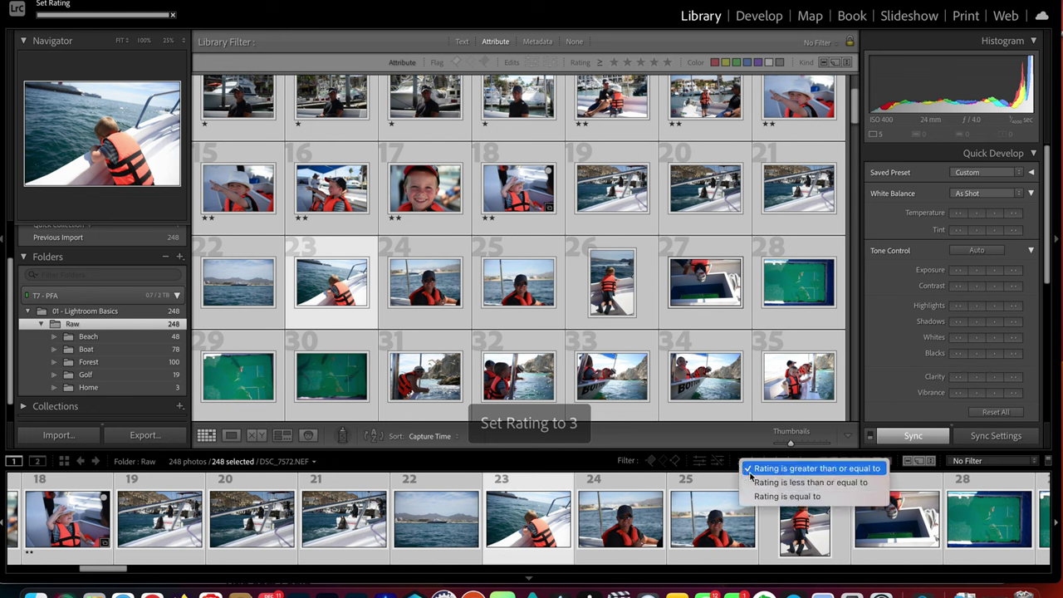
{"action": "left_click", "coordinate": [764, 497]}
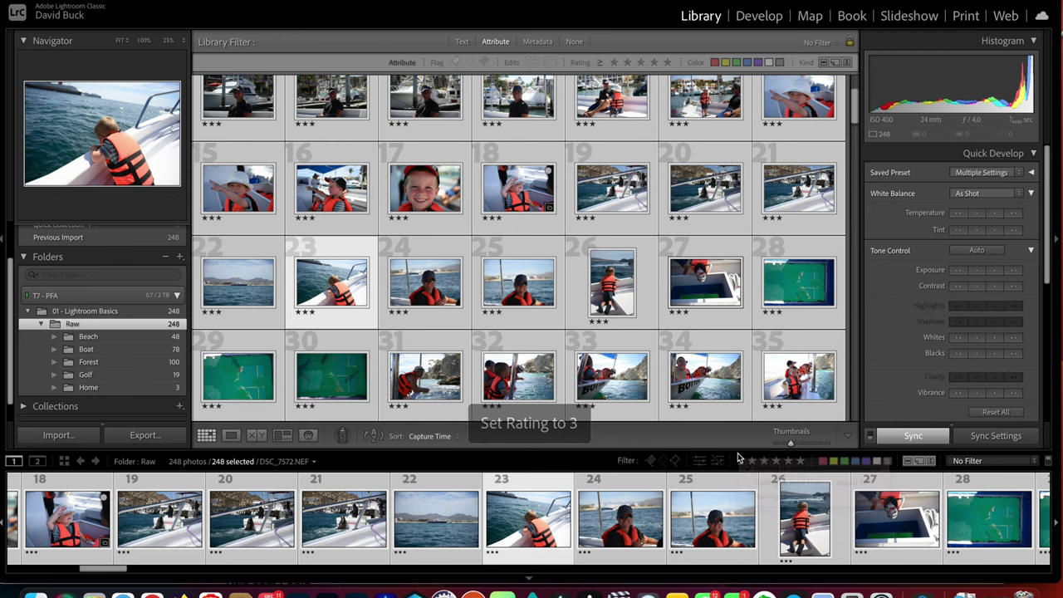
Filter by metadata for NIKON Z 7 and the 105.0 mm f/1.4 lens (44 photos), then clear the filter
{"action": "left_click", "coordinate": [536, 41]}
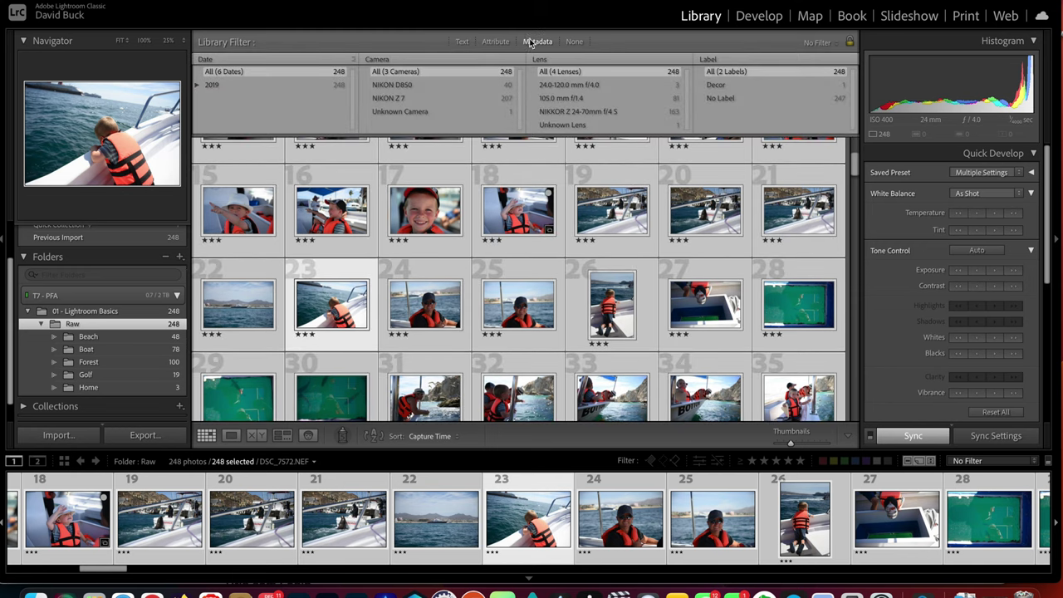
{"action": "left_click", "coordinate": [432, 87]}
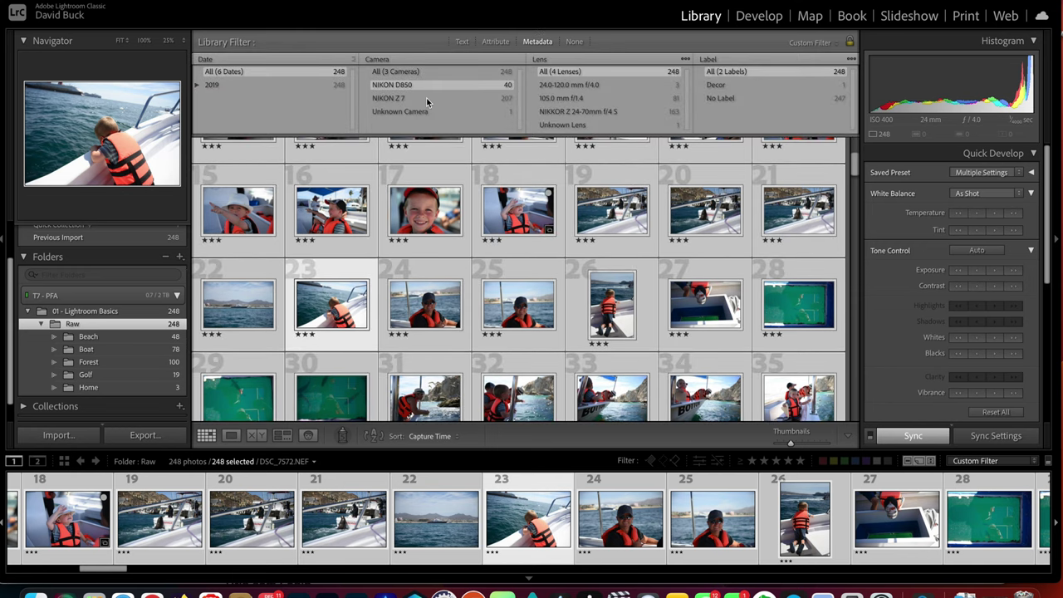
{"action": "left_click", "coordinate": [426, 98]}
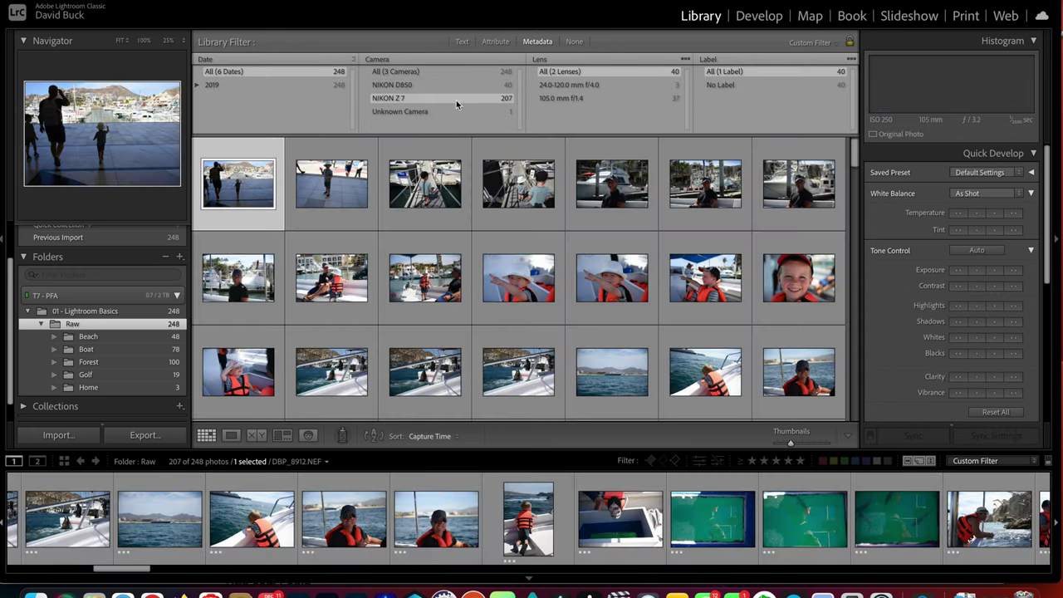
{"action": "left_click", "coordinate": [598, 84]}
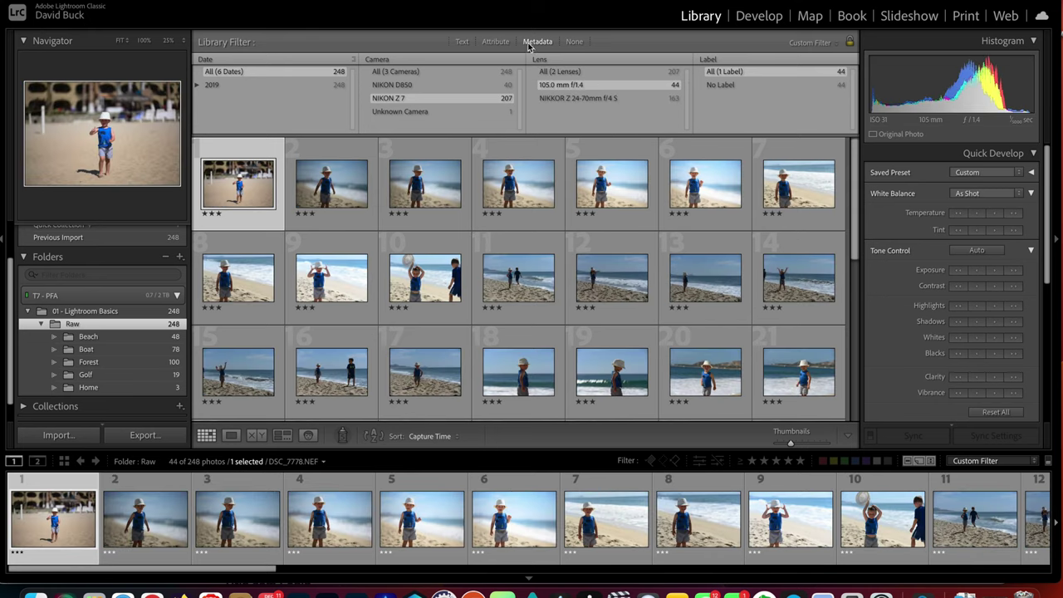
{"action": "left_click", "coordinate": [528, 45]}
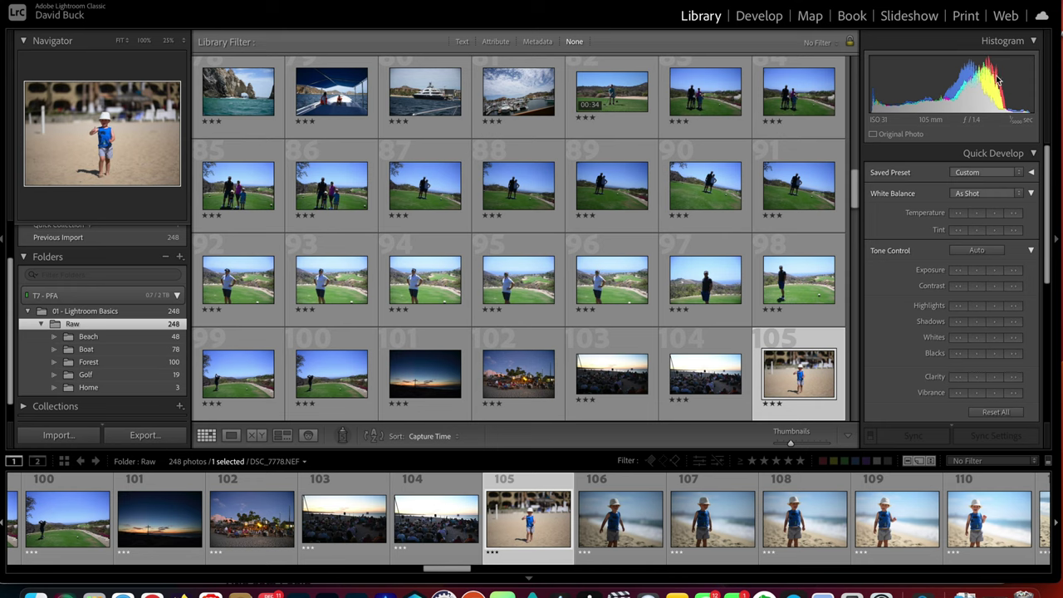
Collapse the Histogram and Navigator panels, then visit Develop and return to Grid view
{"action": "left_click", "coordinate": [1035, 42]}
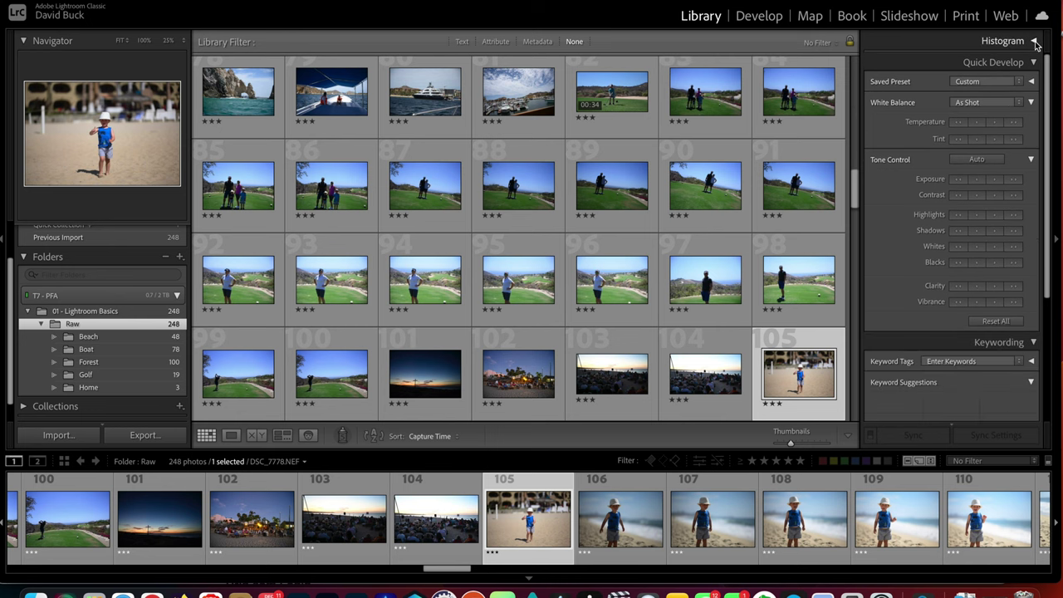
{"action": "left_click", "coordinate": [24, 41]}
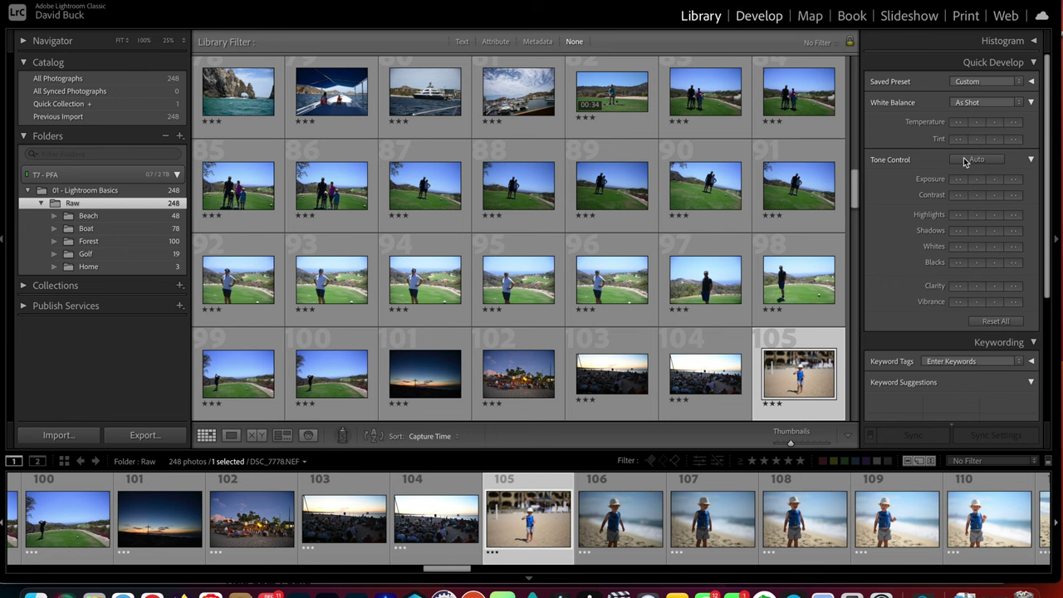
{"action": "key", "text": "d"}
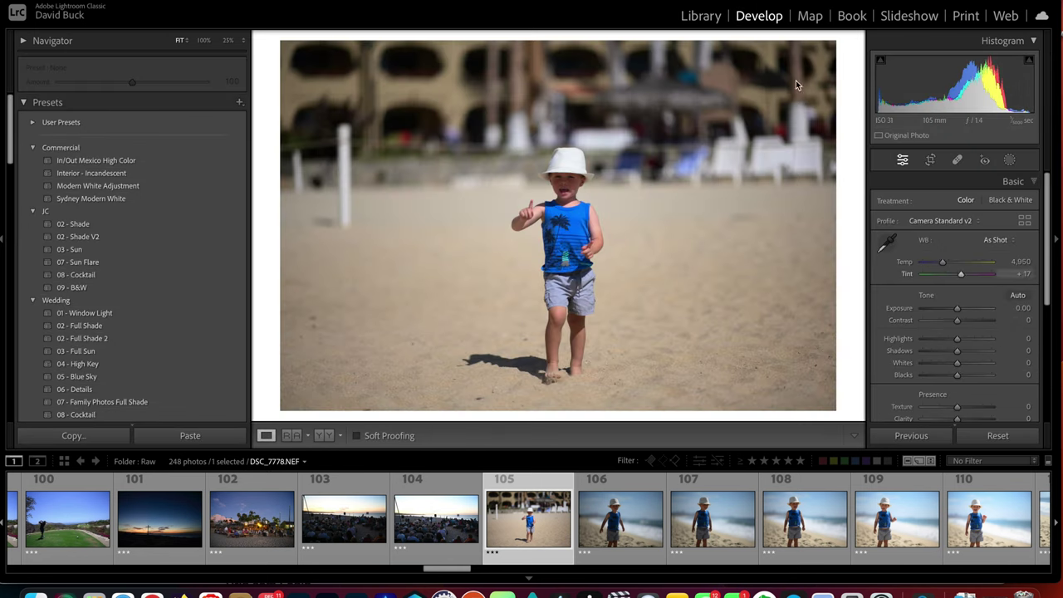
{"action": "key", "text": "g"}
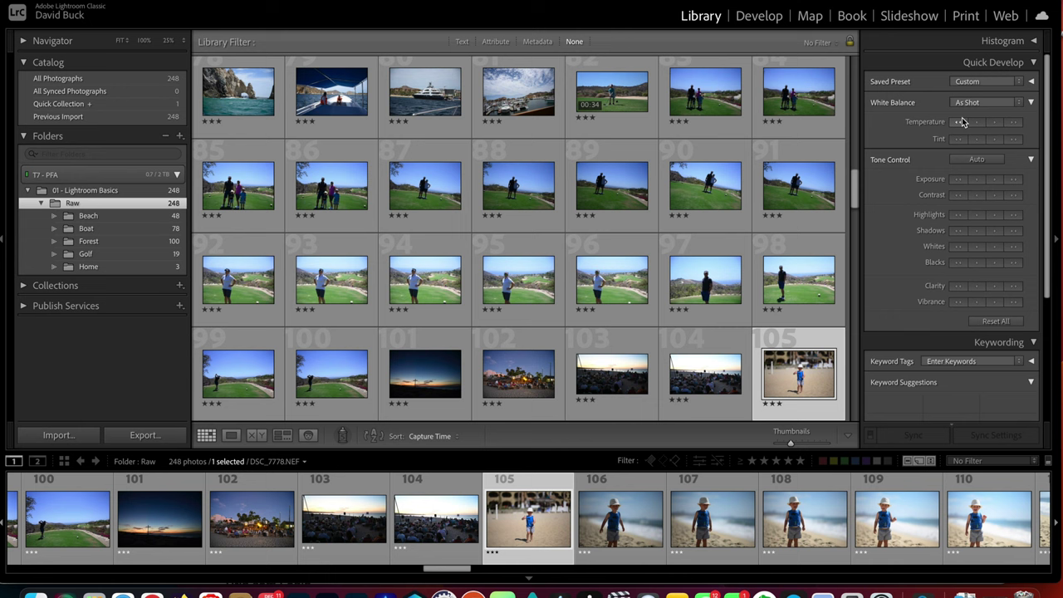
{"action": "left_click", "coordinate": [1020, 86]}
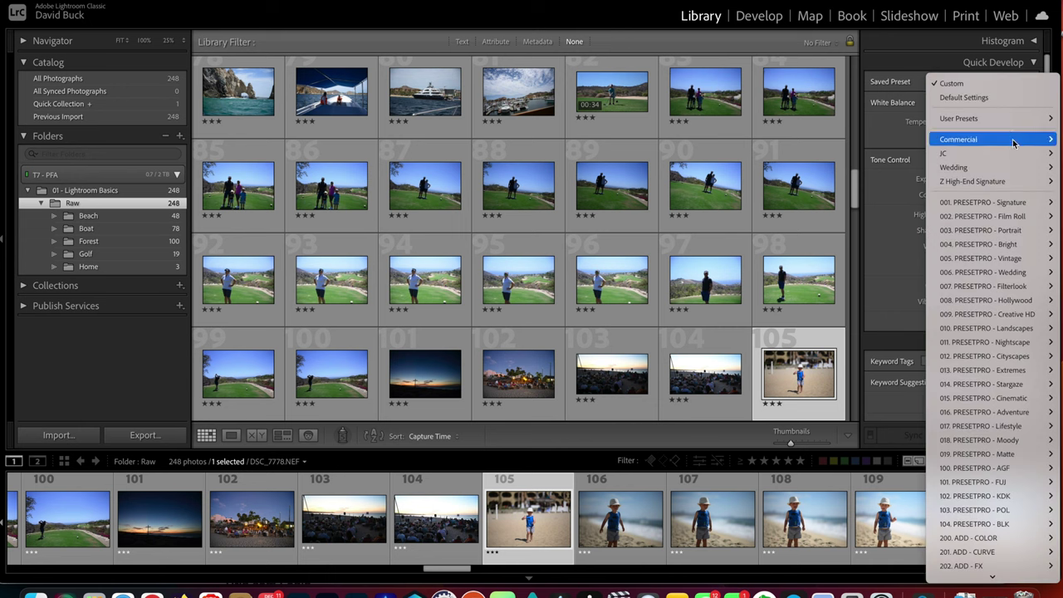
{"action": "mouse_move", "coordinate": [1015, 167]}
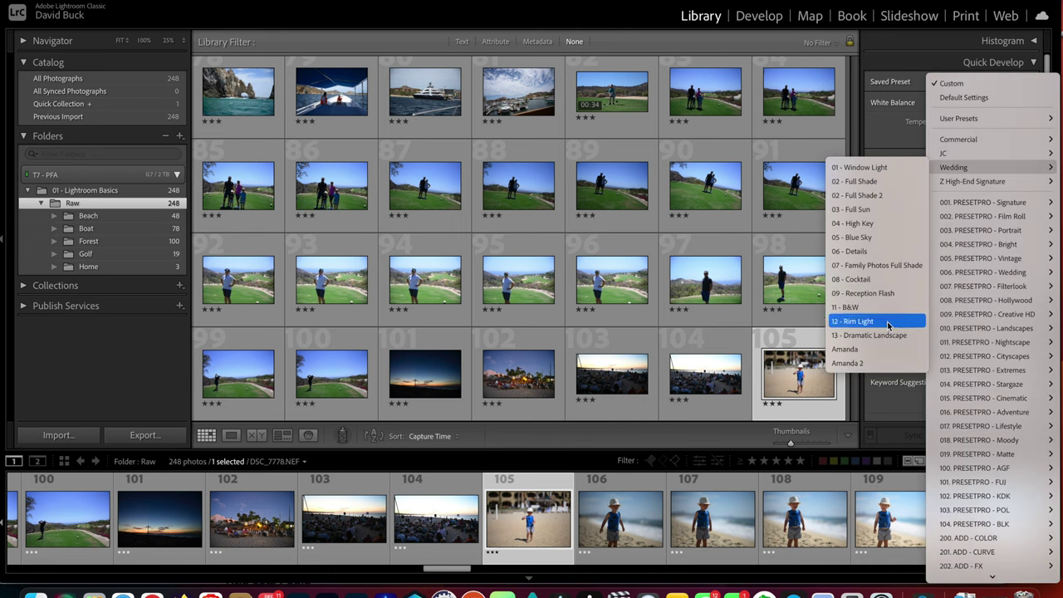
{"action": "left_click", "coordinate": [966, 62]}
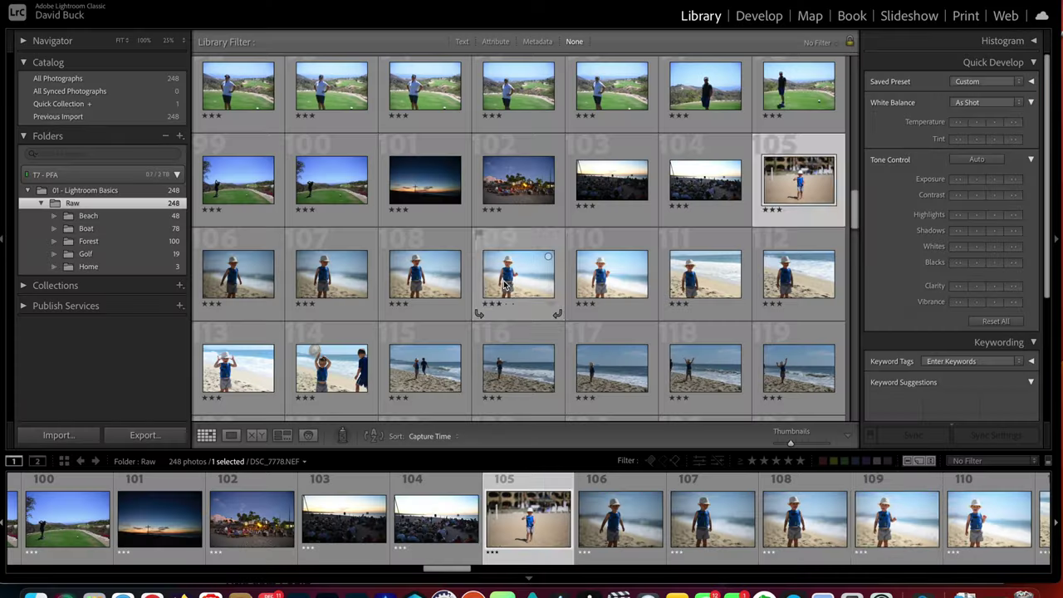
{"action": "left_click", "coordinate": [544, 303]}
{"action": "left_click", "coordinate": [750, 21]}
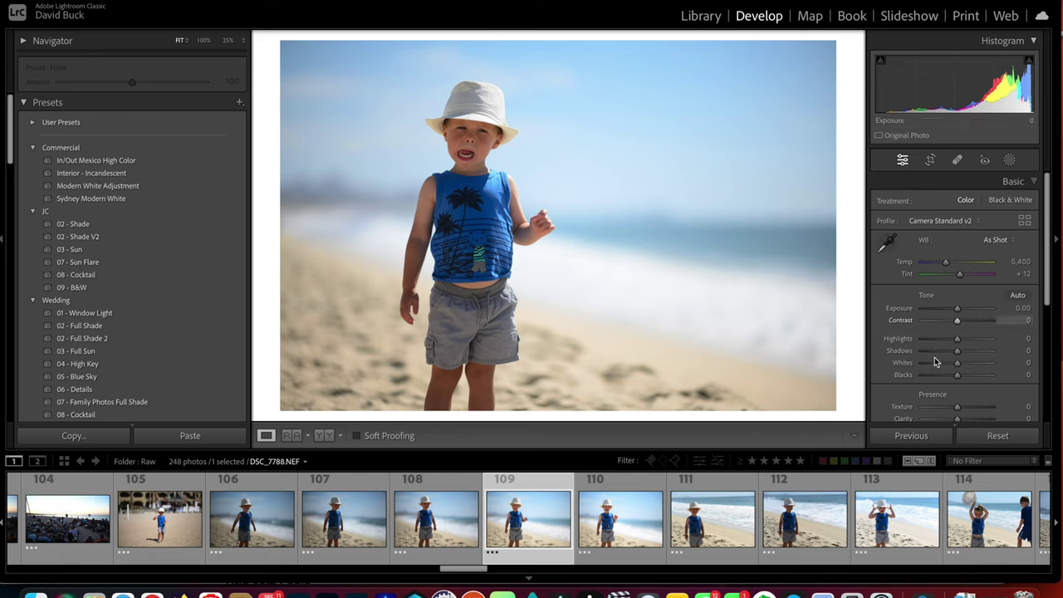
{"action": "scroll", "coordinate": [935, 362], "scroll_direction": "down", "scroll_amount": 3}
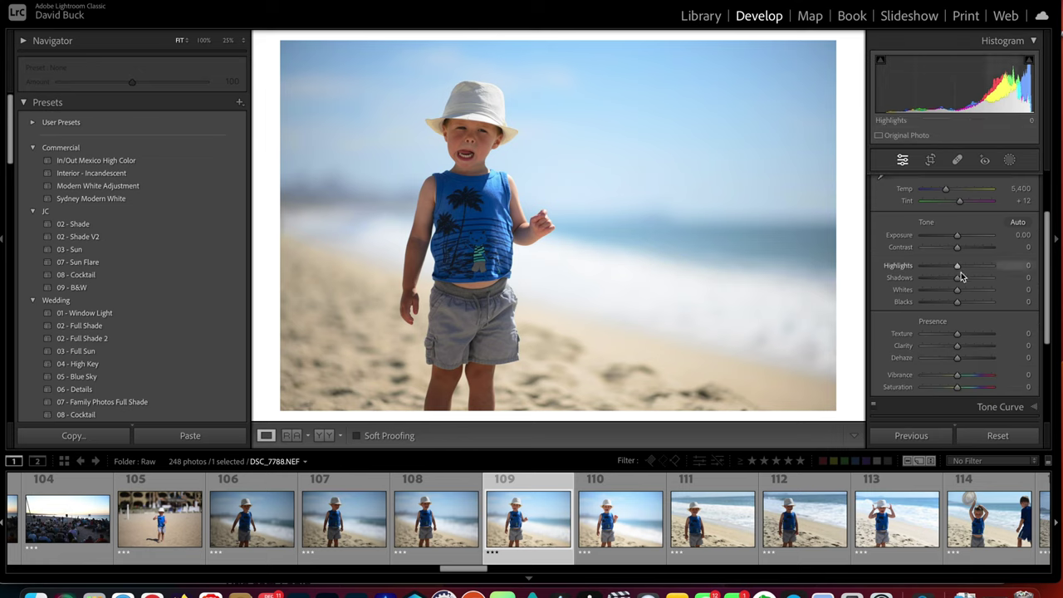
{"action": "scroll", "coordinate": [961, 292], "scroll_direction": "up", "scroll_amount": 1}
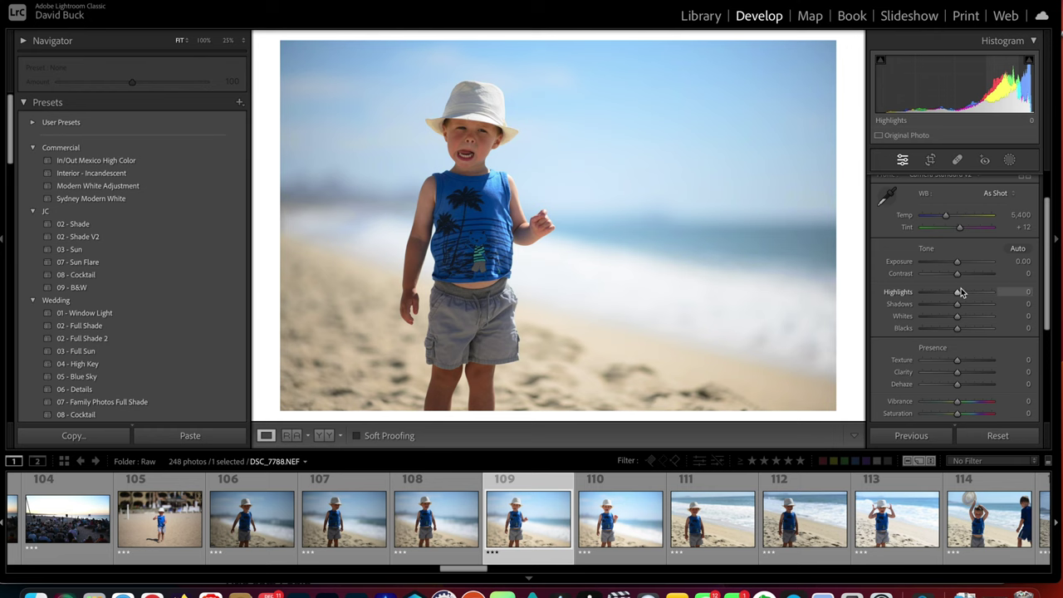
{"action": "scroll", "coordinate": [961, 292], "scroll_direction": "up", "scroll_amount": 2}
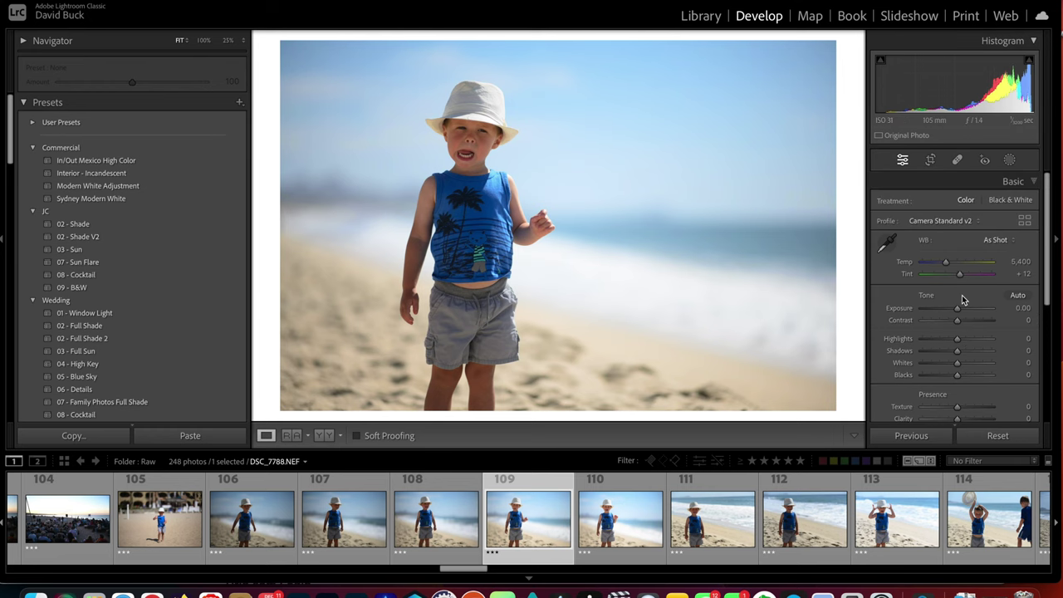
{"action": "left_click", "coordinate": [636, 502]}
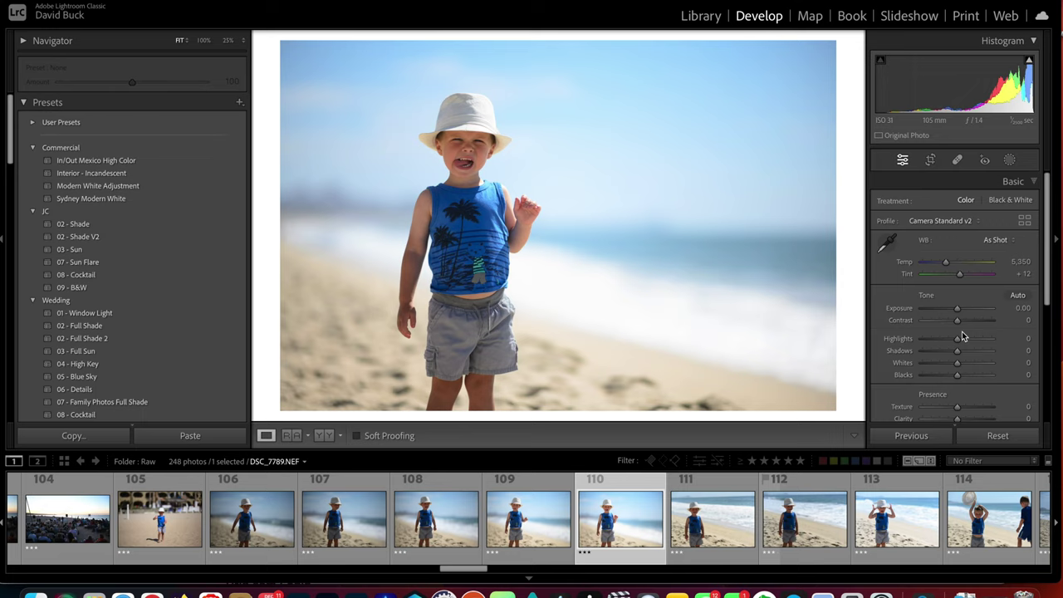
{"action": "scroll", "coordinate": [963, 337], "scroll_direction": "down", "scroll_amount": 2}
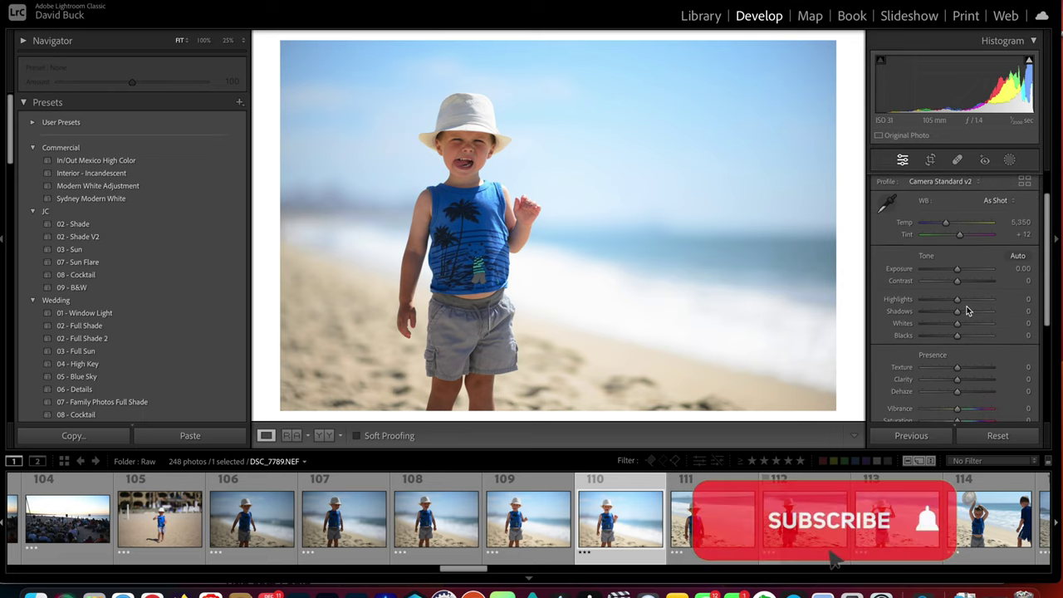
{"action": "scroll", "coordinate": [980, 287], "scroll_direction": "down", "scroll_amount": 1}
{"action": "scroll", "coordinate": [978, 289], "scroll_direction": "down", "scroll_amount": 2}
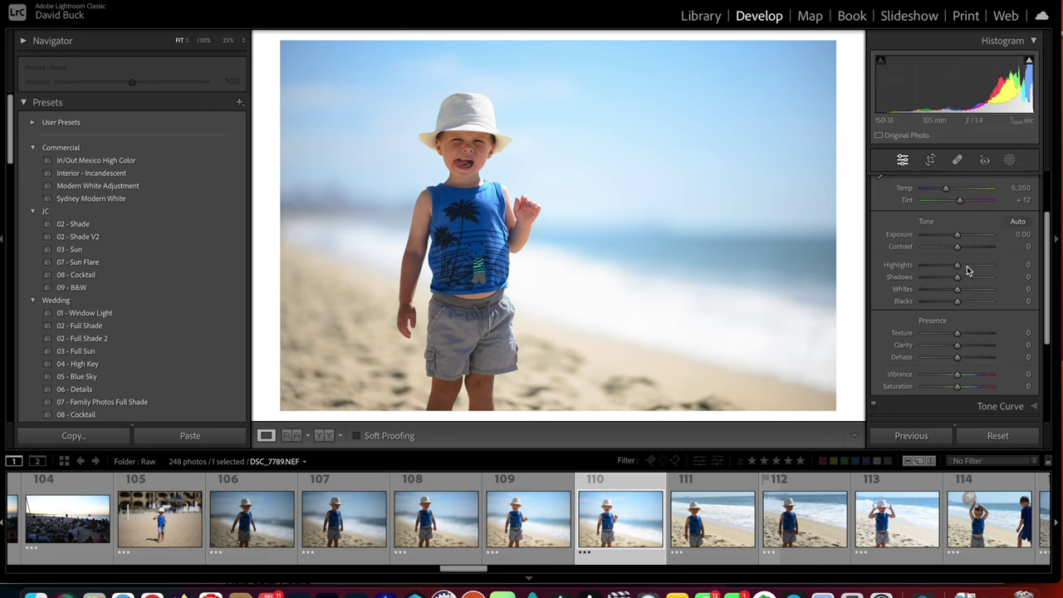
Collapse the Basic panel, then hide, show and hide the side panels again
{"action": "scroll", "coordinate": [996, 233], "scroll_direction": "up", "scroll_amount": 3}
{"action": "left_click", "coordinate": [1028, 181]}
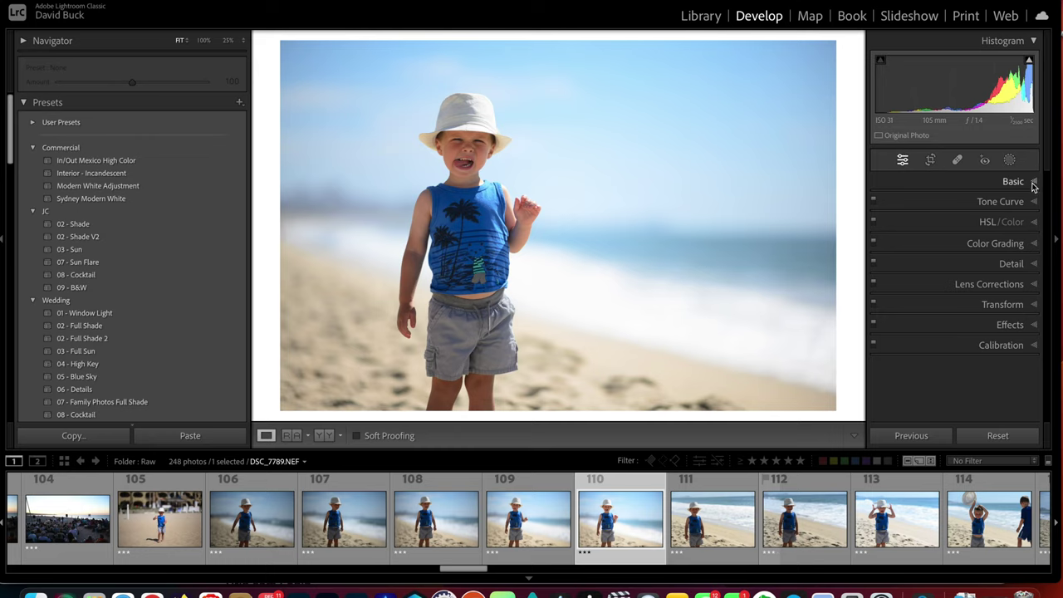
{"action": "key", "text": "Tab"}
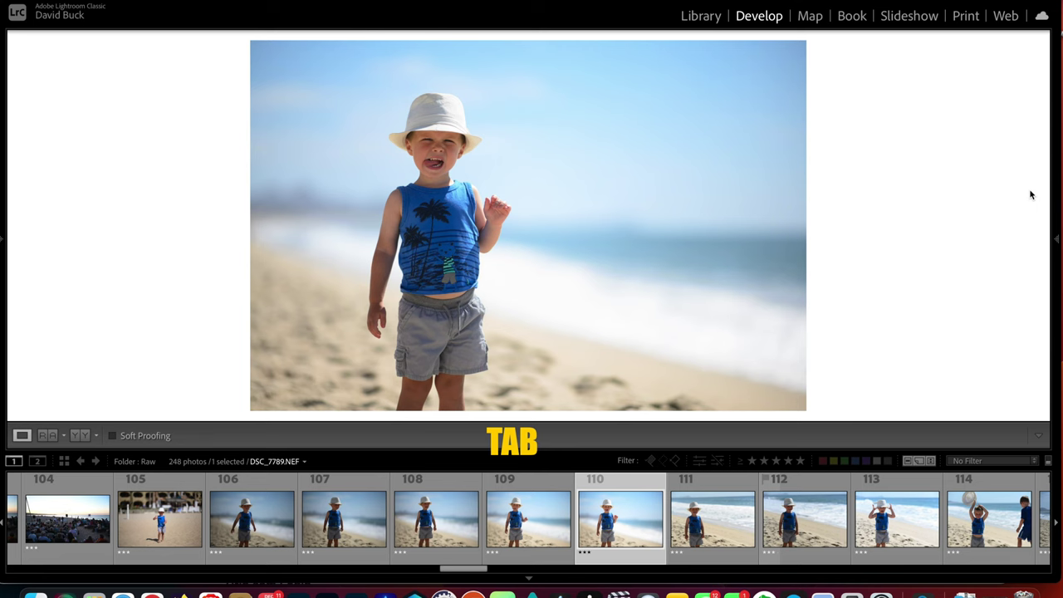
{"action": "key", "text": "Tab"}
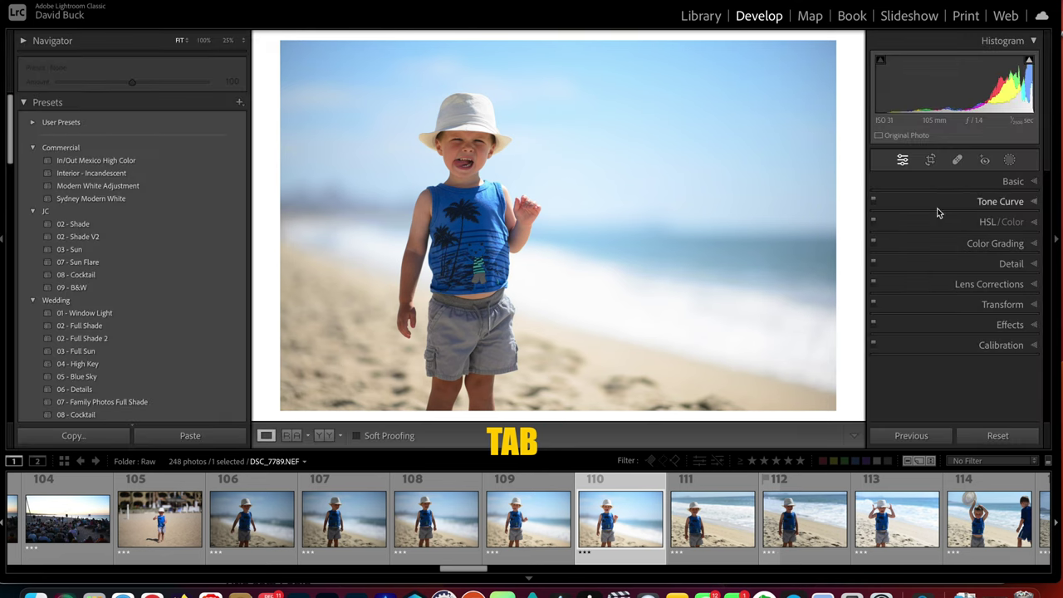
{"action": "key", "text": "Tab"}
{"action": "key", "text": "Tab"}
Reopen Basic and set white balance from the boy's grey shorts, giving Tint +4
{"action": "left_click", "coordinate": [880, 181]}
{"action": "left_click", "coordinate": [887, 240]}
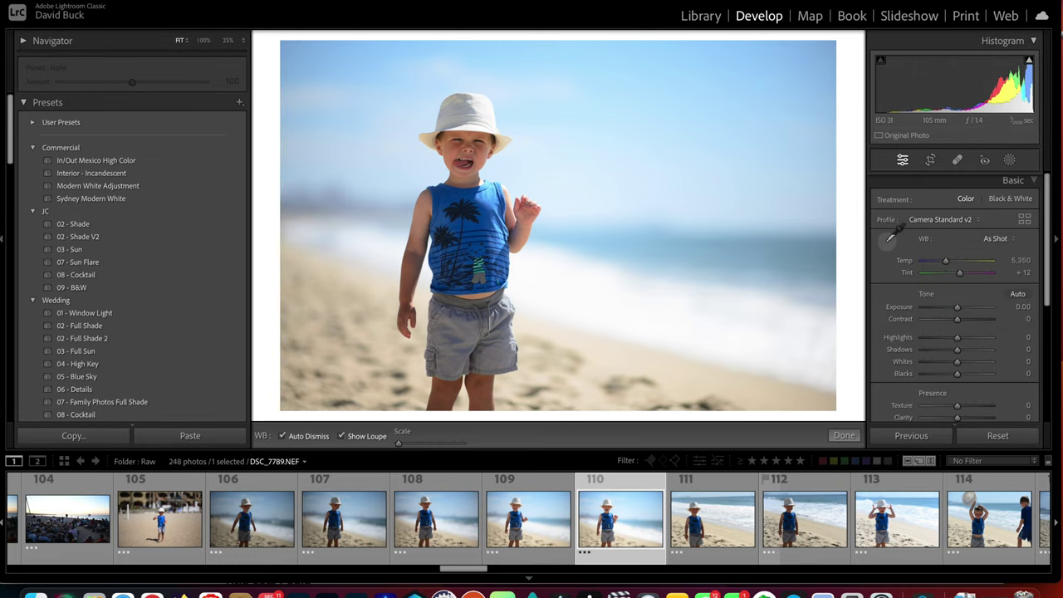
{"action": "left_click", "coordinate": [732, 301]}
{"action": "left_click", "coordinate": [497, 319]}
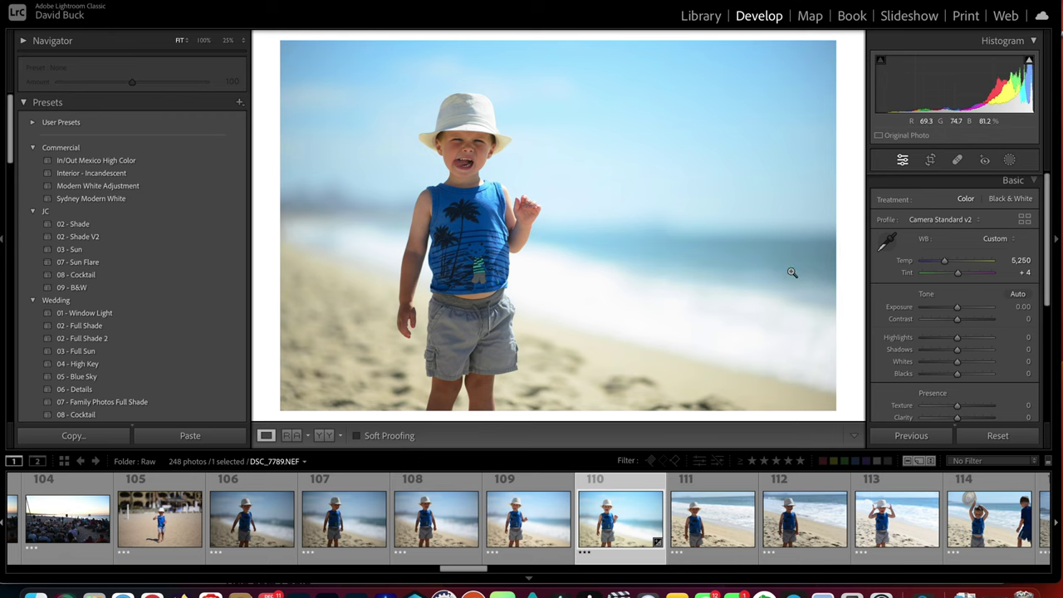
Set Shadows to +40, Whites to −16 and Blacks to +6
{"action": "scroll", "coordinate": [953, 316], "scroll_direction": "down", "scroll_amount": 2}
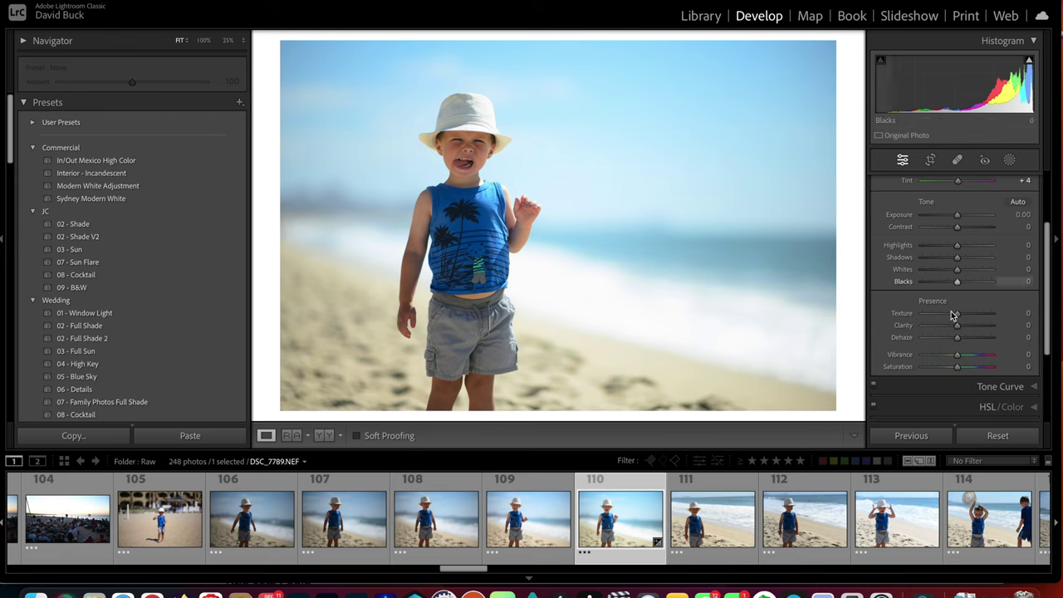
{"action": "left_click_drag", "start_coordinate": [957, 261], "coordinate": [960, 288]}
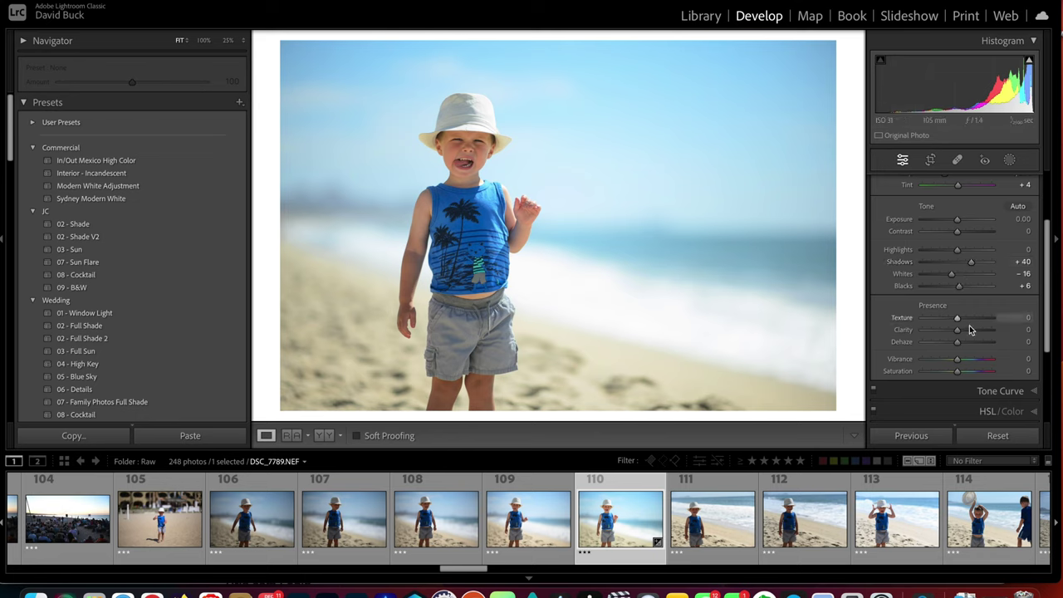
{"action": "scroll", "coordinate": [972, 328], "scroll_direction": "down", "scroll_amount": 3}
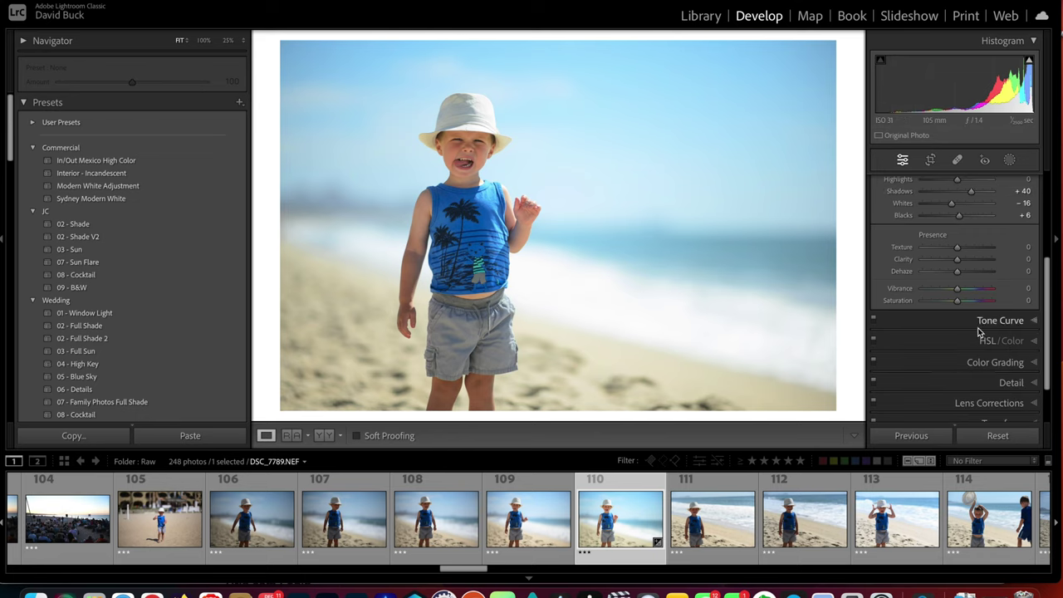
Add a lower and an upper point to the tone curve, shaping a gentle S-curve
{"action": "left_click", "coordinate": [1033, 322]}
{"action": "scroll", "coordinate": [1020, 315], "scroll_direction": "up", "scroll_amount": 2}
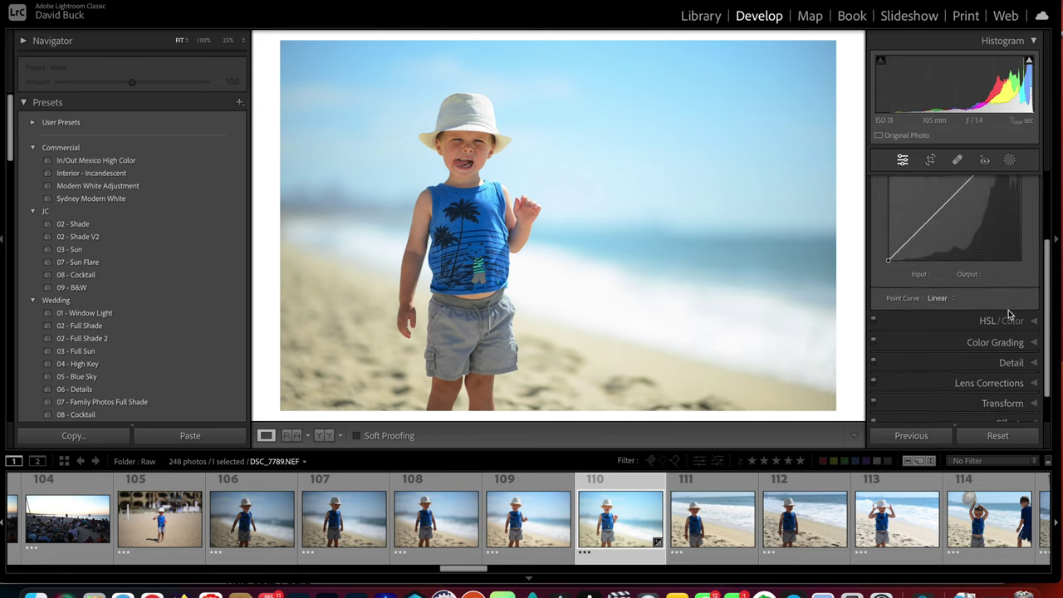
{"action": "scroll", "coordinate": [1009, 314], "scroll_direction": "up", "scroll_amount": 4}
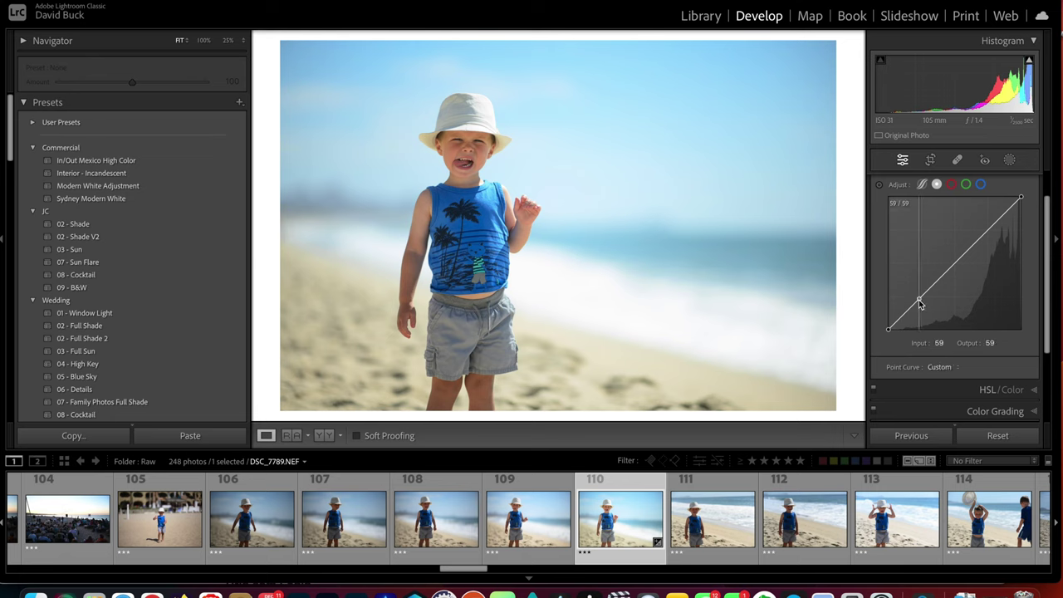
{"action": "left_click_drag", "start_coordinate": [917, 300], "coordinate": [913, 293]}
{"action": "left_click_drag", "start_coordinate": [975, 235], "coordinate": [987, 236]}
{"action": "left_click_drag", "start_coordinate": [913, 293], "coordinate": [926, 301]}
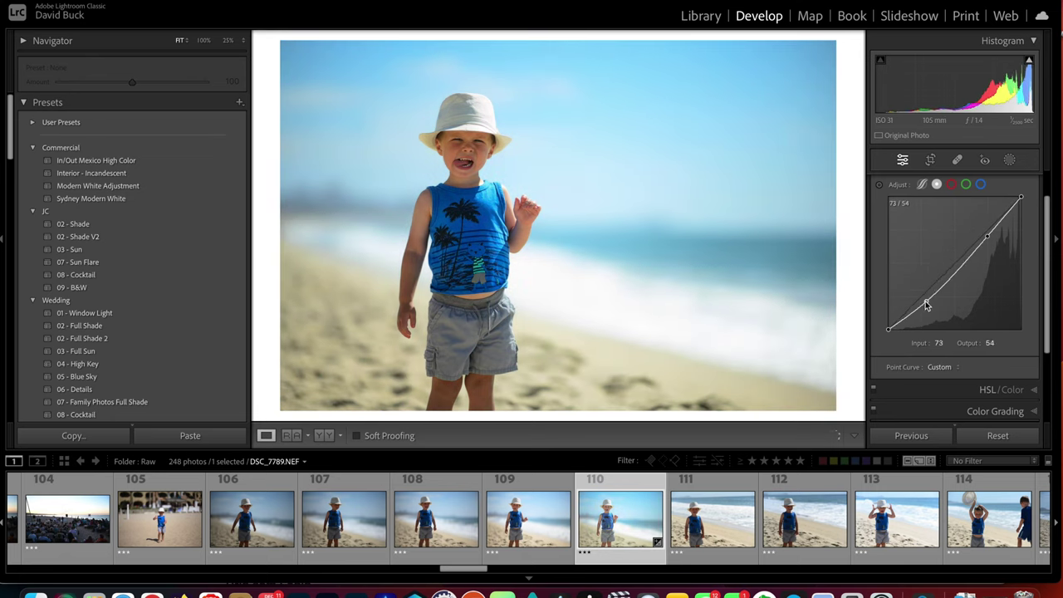
{"action": "left_click_drag", "start_coordinate": [986, 237], "coordinate": [988, 231]}
{"action": "scroll", "coordinate": [1034, 324], "scroll_direction": "down", "scroll_amount": 3}
Try darkening and lightening HSL Blue luminance, then reset it to 0
{"action": "left_click", "coordinate": [1035, 331]}
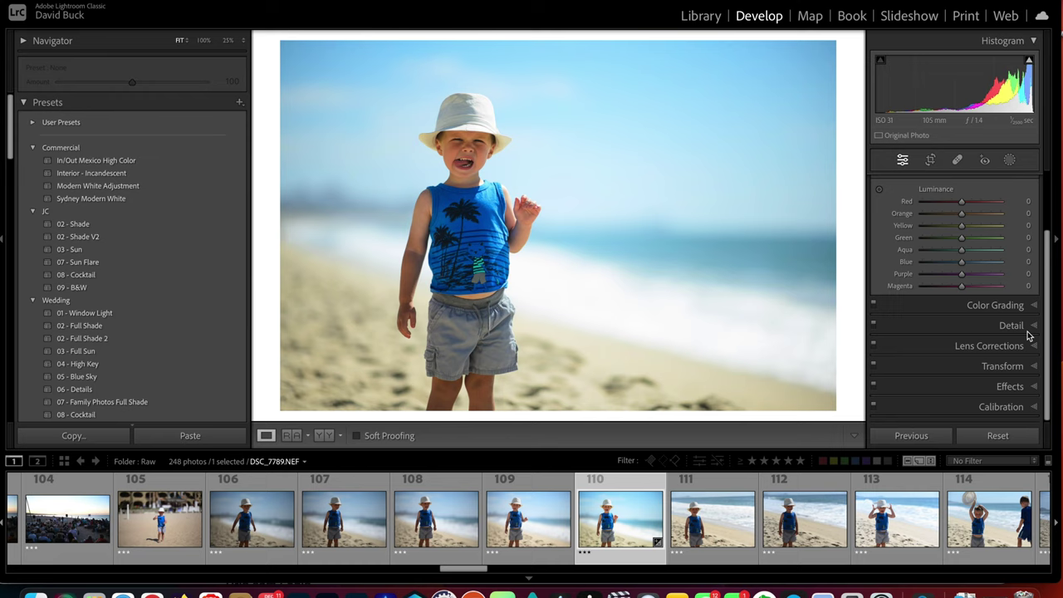
{"action": "left_click", "coordinate": [940, 263]}
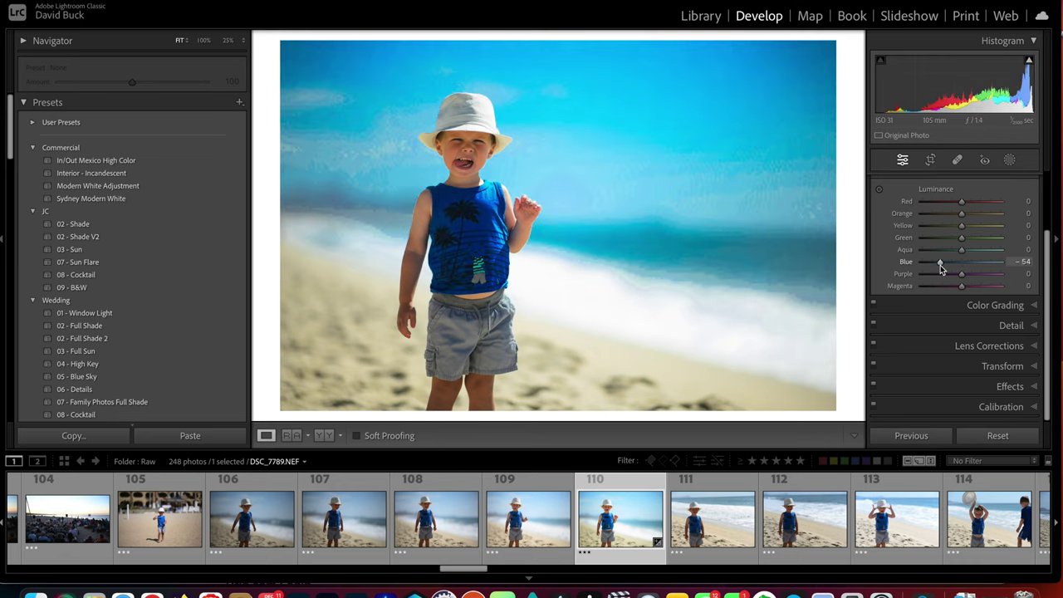
{"action": "left_click_drag", "start_coordinate": [940, 263], "coordinate": [961, 264]}
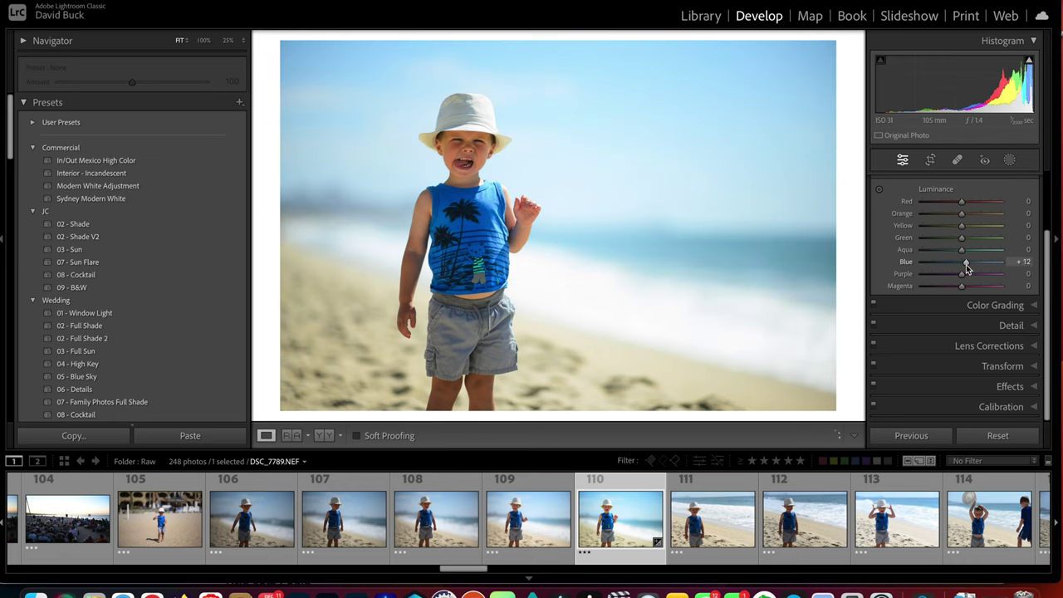
{"action": "double_click", "coordinate": [961, 264]}
Raise HSL saturation to Yellow +3 and Blue +2, keeping the sky blue
{"action": "scroll", "coordinate": [959, 270], "scroll_direction": "up", "scroll_amount": 2}
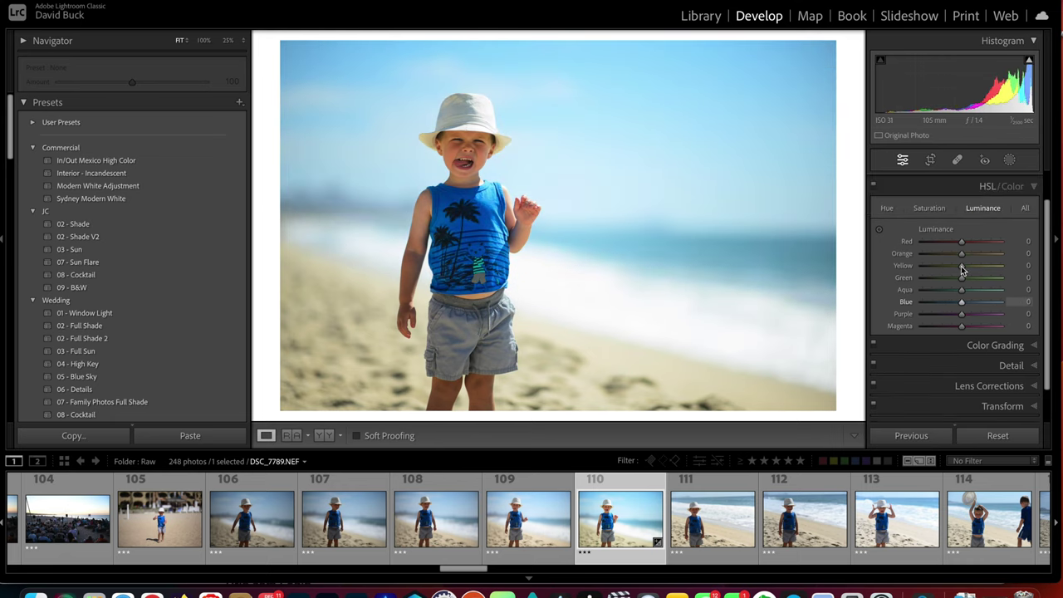
{"action": "left_click", "coordinate": [935, 210]}
{"action": "left_click", "coordinate": [933, 303]}
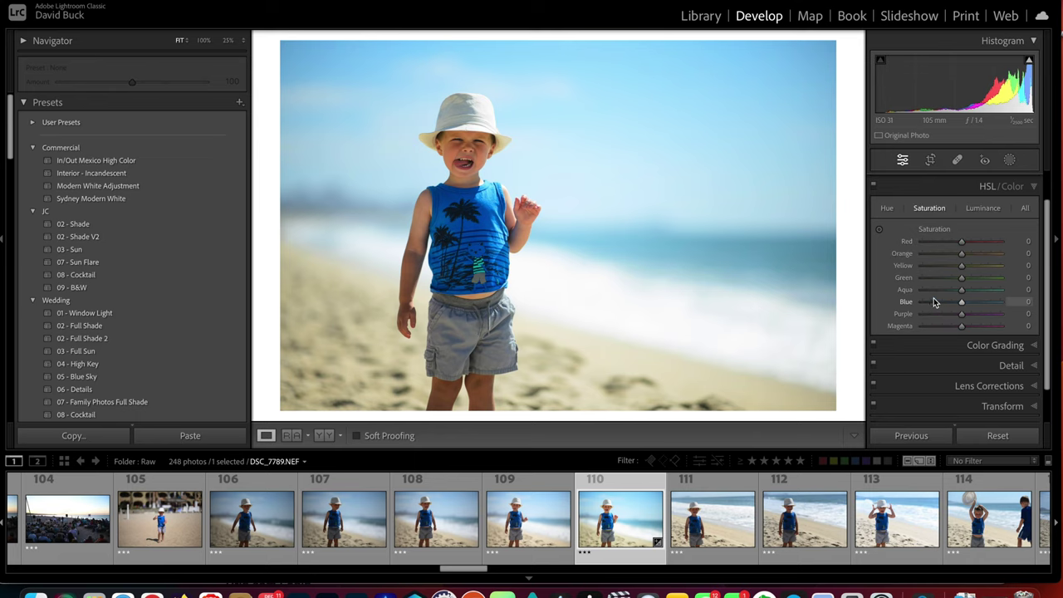
{"action": "left_click_drag", "start_coordinate": [934, 303], "coordinate": [962, 307]}
{"action": "key", "text": "Down"}
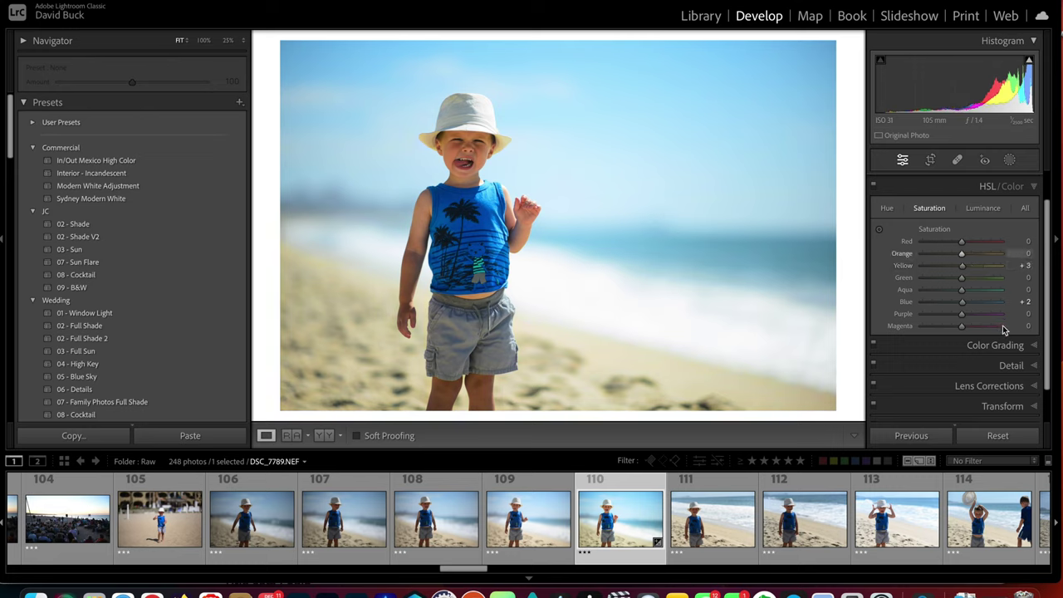
Grade shadows toward cyan and highlights slightly toward yellow, near neutral, in Color Grading
{"action": "left_click", "coordinate": [1027, 347]}
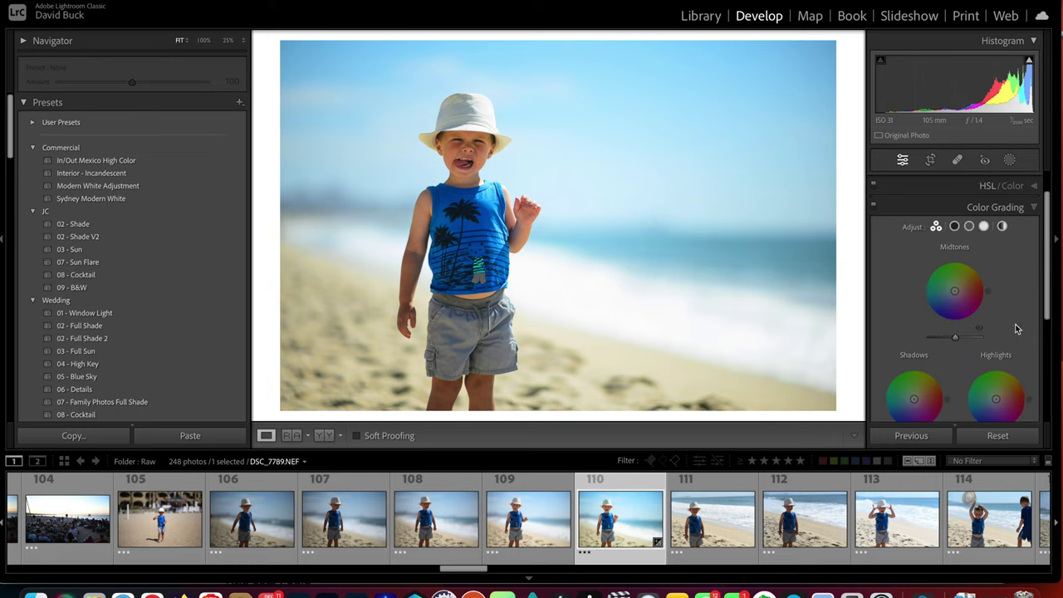
{"action": "scroll", "coordinate": [997, 315], "scroll_direction": "down", "scroll_amount": 1}
{"action": "left_click_drag", "start_coordinate": [955, 264], "coordinate": [959, 263]}
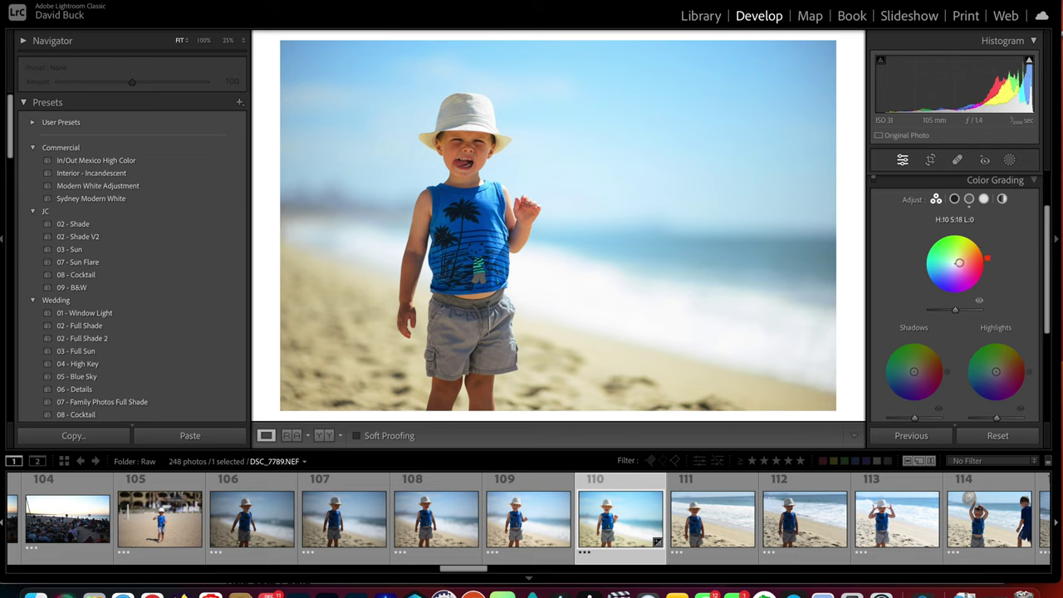
{"action": "scroll", "coordinate": [960, 265], "scroll_direction": "down", "scroll_amount": 1}
{"action": "left_click_drag", "start_coordinate": [913, 336], "coordinate": [906, 339]}
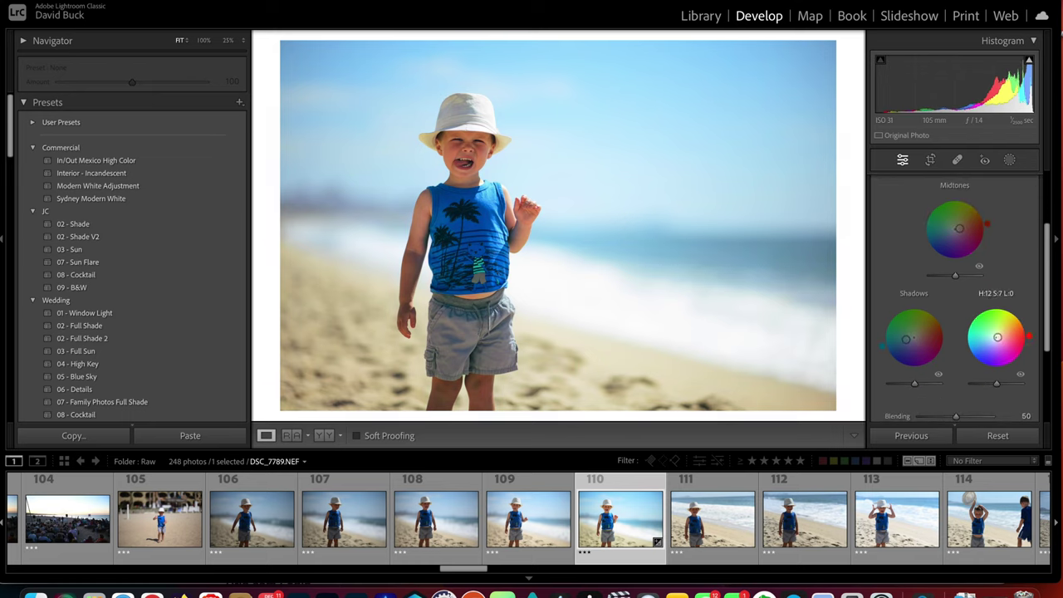
{"action": "left_click_drag", "start_coordinate": [996, 338], "coordinate": [1005, 320]}
{"action": "left_click_drag", "start_coordinate": [998, 313], "coordinate": [997, 335]}
{"action": "scroll", "coordinate": [955, 249], "scroll_direction": "up", "scroll_amount": 3}
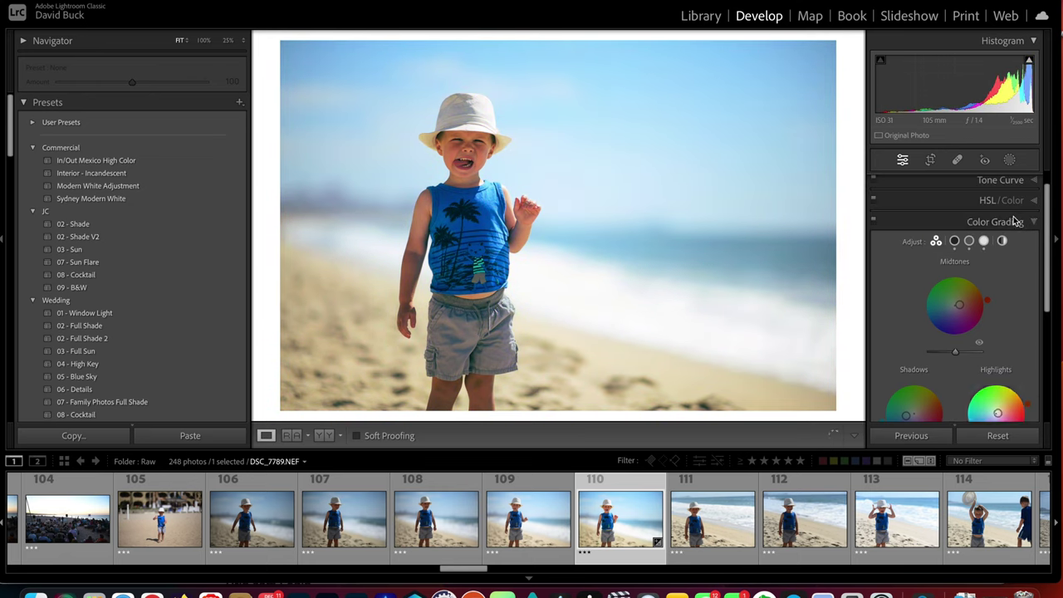
{"action": "left_click", "coordinate": [873, 222]}
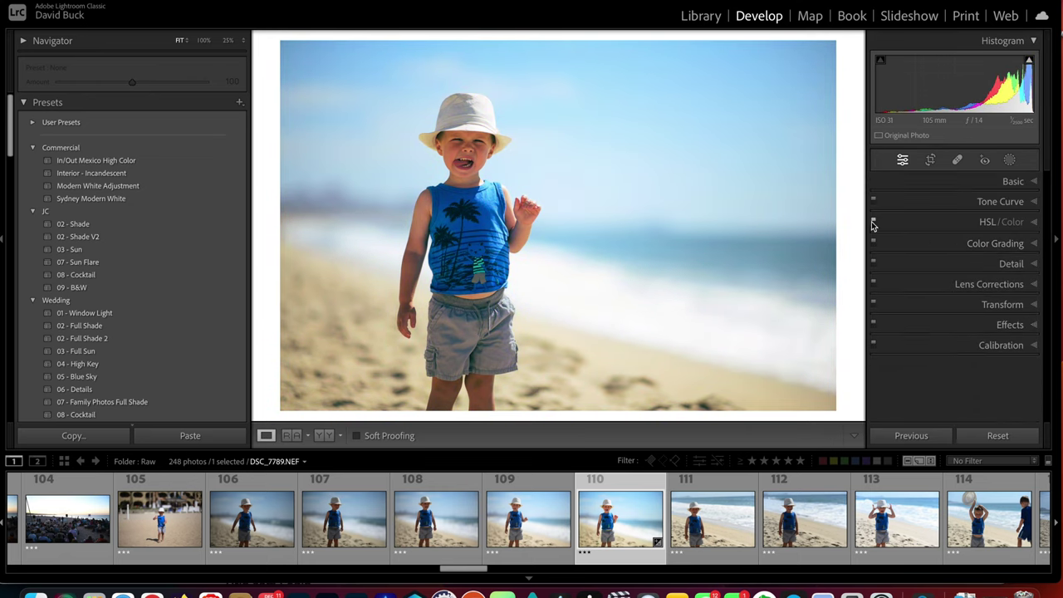
Expand and collapse the Detail, Lens Corrections and Transform sections to review them
{"action": "left_click", "coordinate": [1022, 266]}
{"action": "scroll", "coordinate": [1015, 277], "scroll_direction": "down", "scroll_amount": 3}
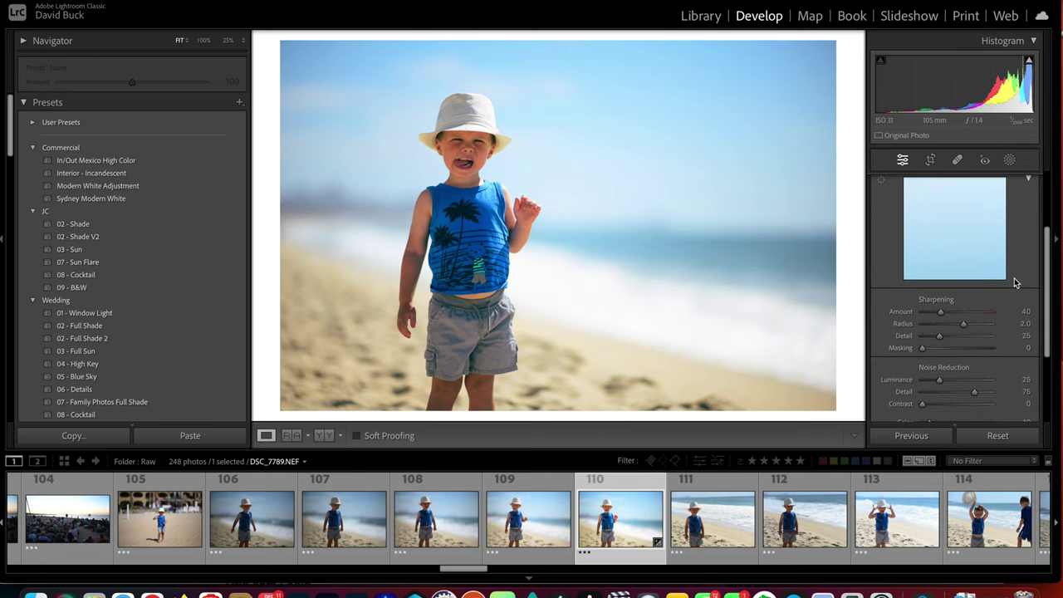
{"action": "scroll", "coordinate": [937, 352], "scroll_direction": "up", "scroll_amount": 3}
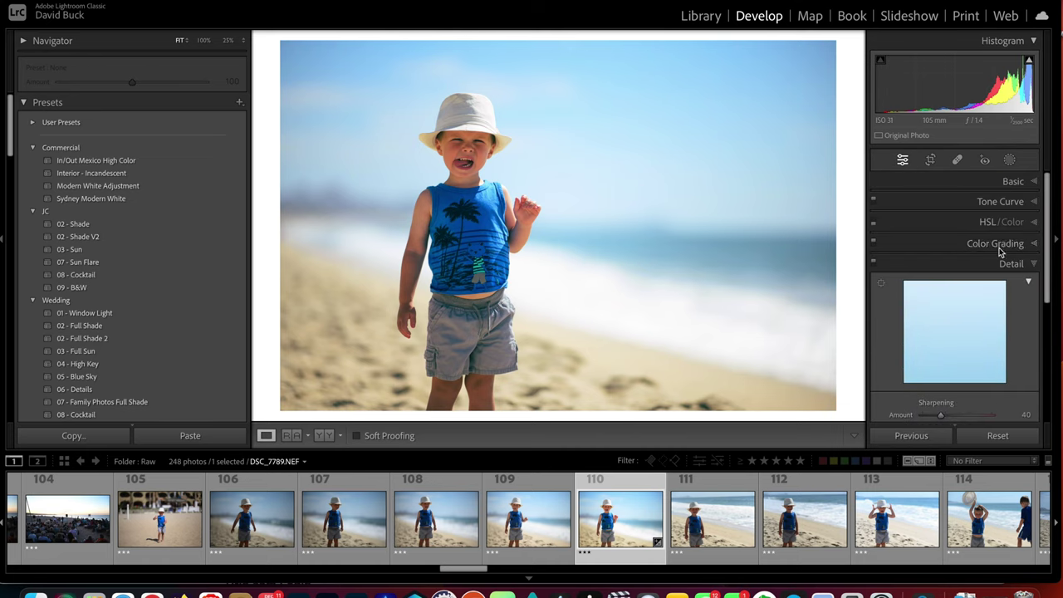
{"action": "left_click", "coordinate": [1024, 265]}
{"action": "left_click", "coordinate": [1015, 284]}
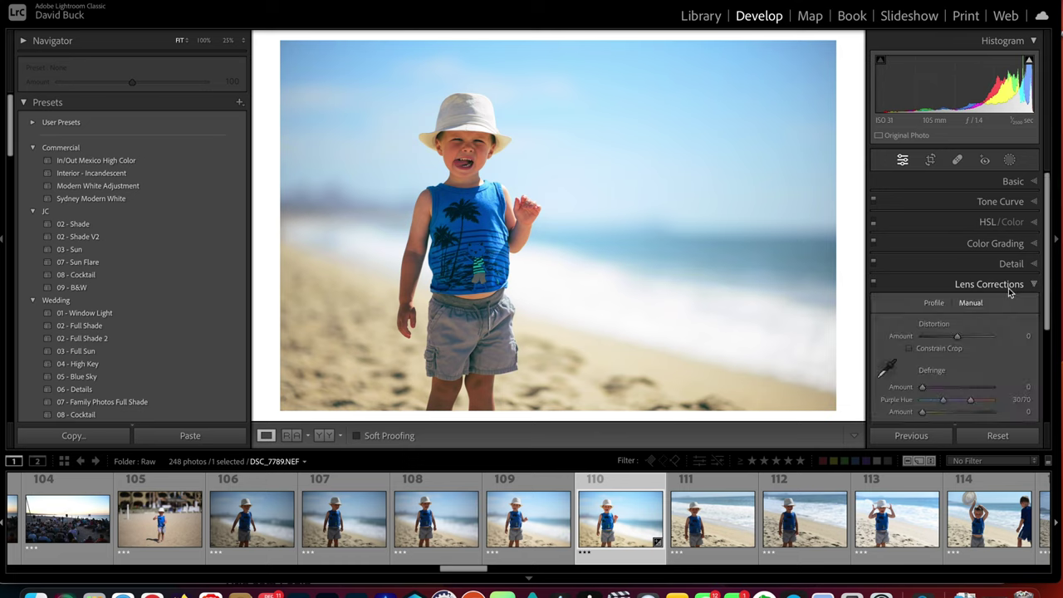
{"action": "left_click", "coordinate": [1034, 249]}
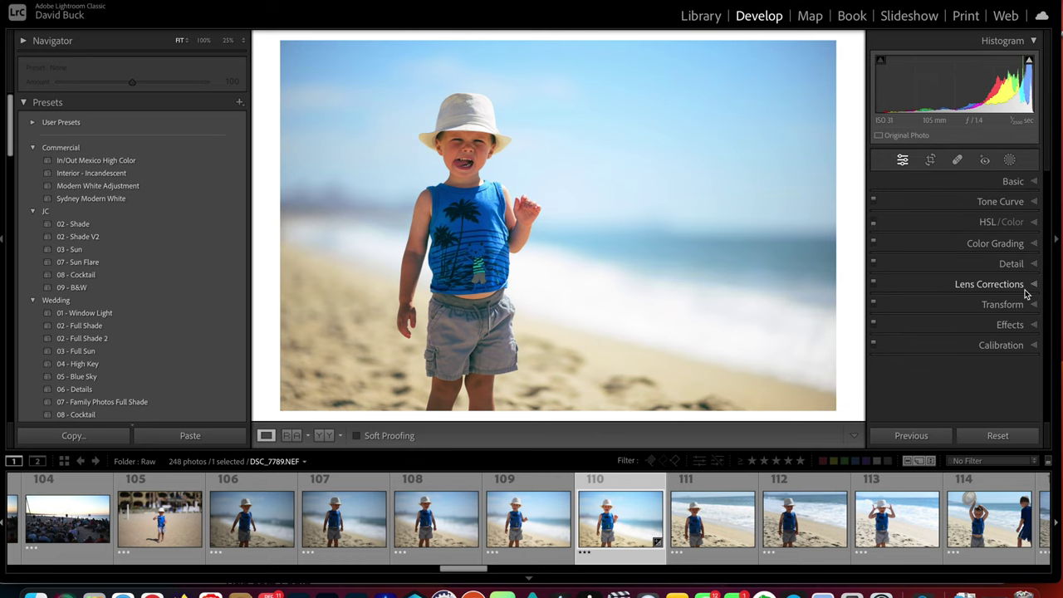
{"action": "left_click", "coordinate": [1019, 306]}
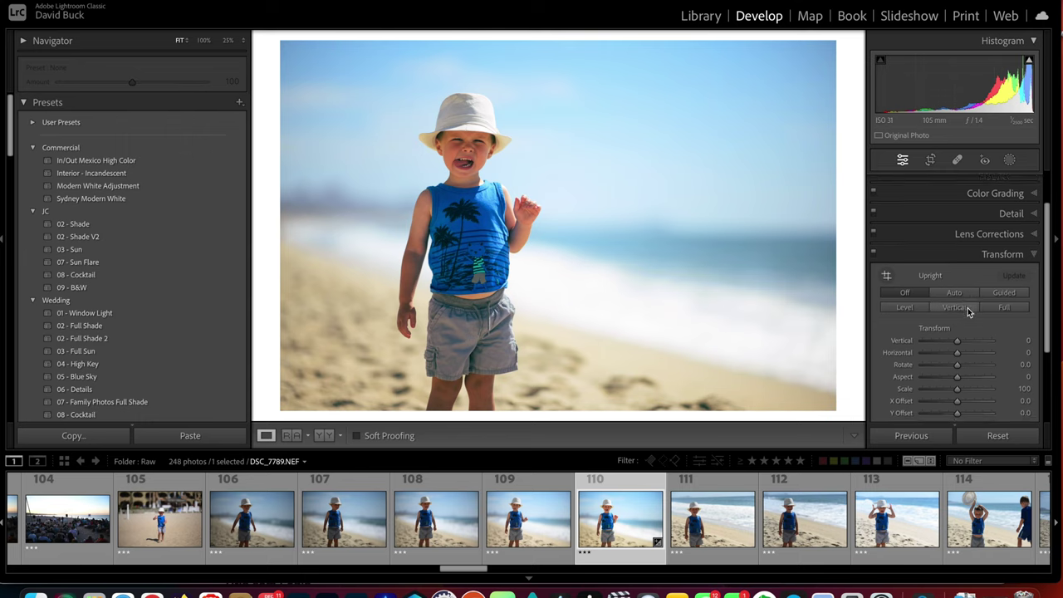
{"action": "left_click", "coordinate": [1025, 243]}
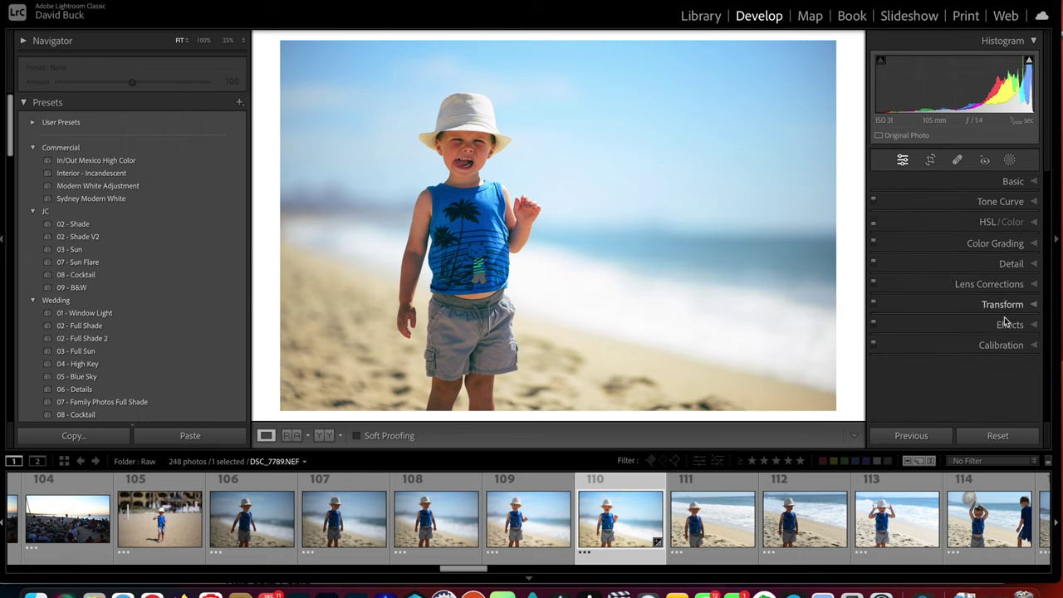
Set the Effects post-crop vignette amount to +7 and collapse Effects
{"action": "left_click", "coordinate": [1029, 327]}
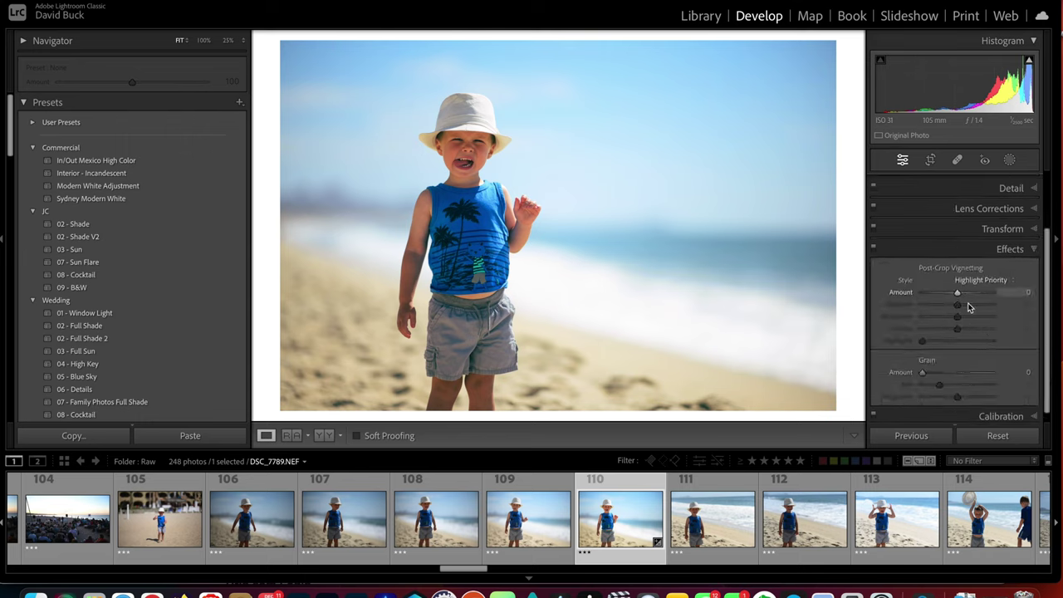
{"action": "mouse_move", "coordinate": [956, 294]}
{"action": "left_mouse_down"}
{"action": "mouse_move", "coordinate": [938, 295]}
{"action": "mouse_move", "coordinate": [960, 294]}
{"action": "left_mouse_up"}
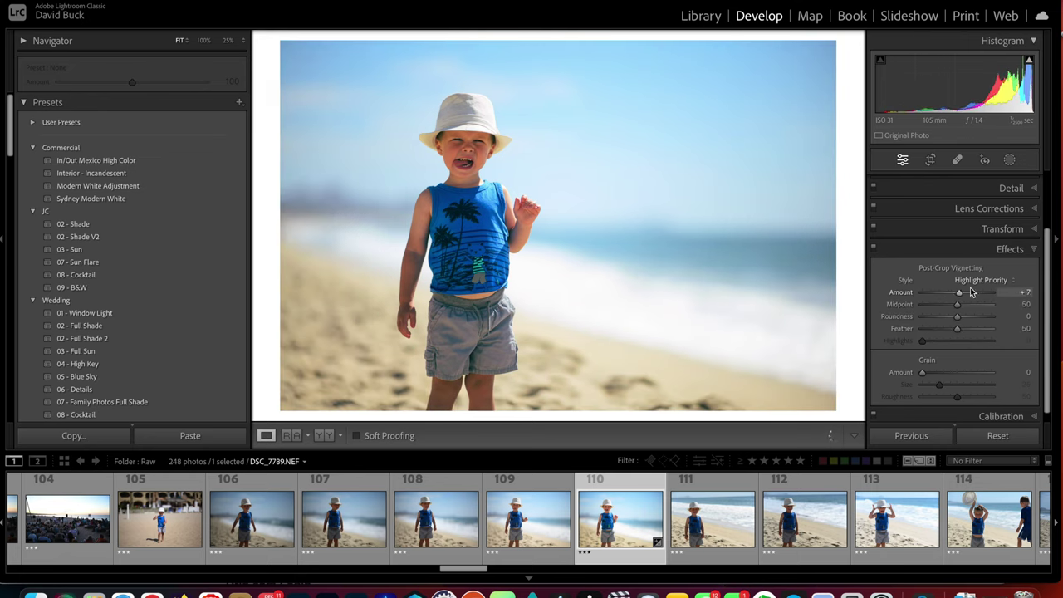
{"action": "left_click", "coordinate": [1029, 249]}
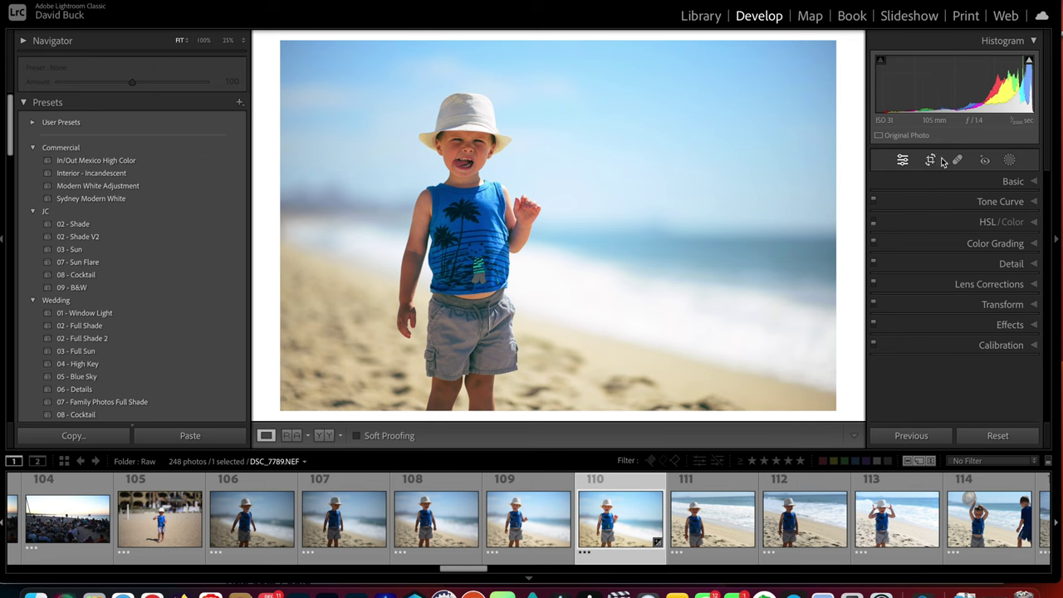
Straighten the photo by -1.90° with the crop Straighten tool and commit
{"action": "left_click", "coordinate": [931, 161]}
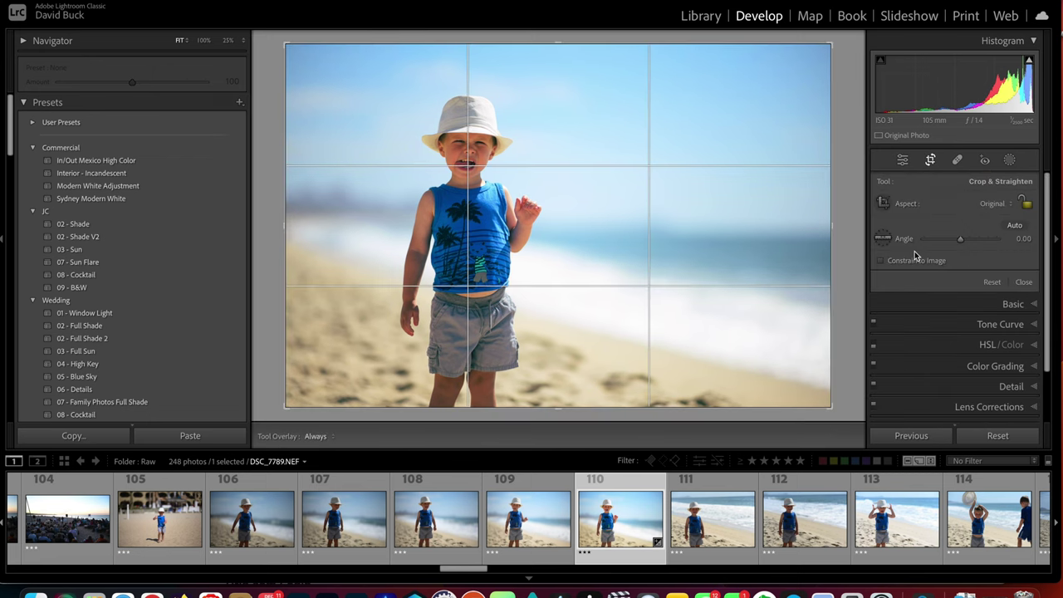
{"action": "left_click", "coordinate": [883, 241]}
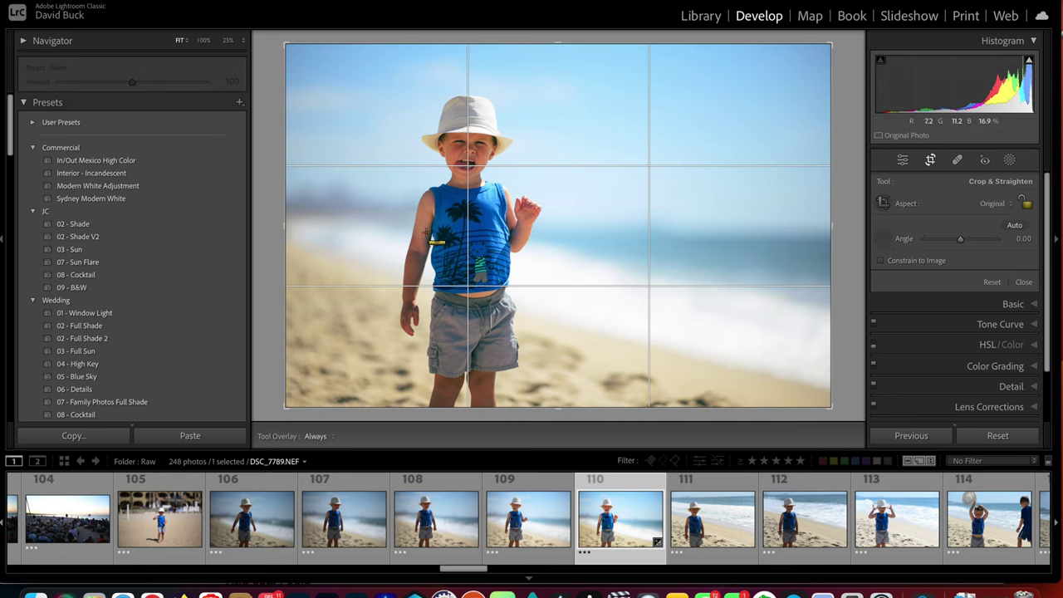
{"action": "left_click_drag", "start_coordinate": [394, 225], "coordinate": [872, 242]}
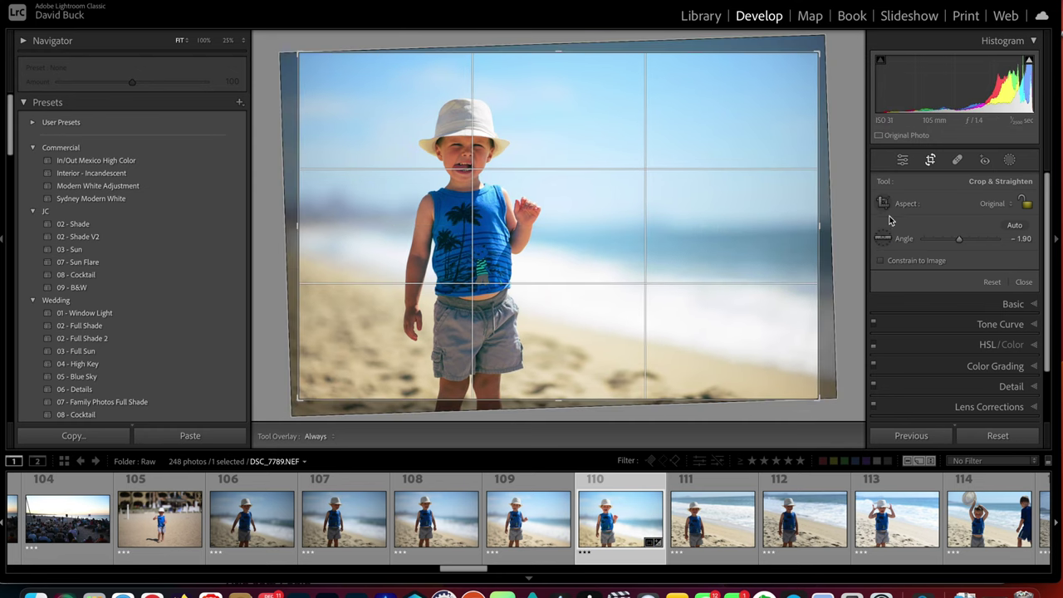
{"action": "key", "text": "Return"}
Paint a large brush mask over the boy's face and shirt with Exposure -0.22
{"action": "left_click", "coordinate": [956, 160]}
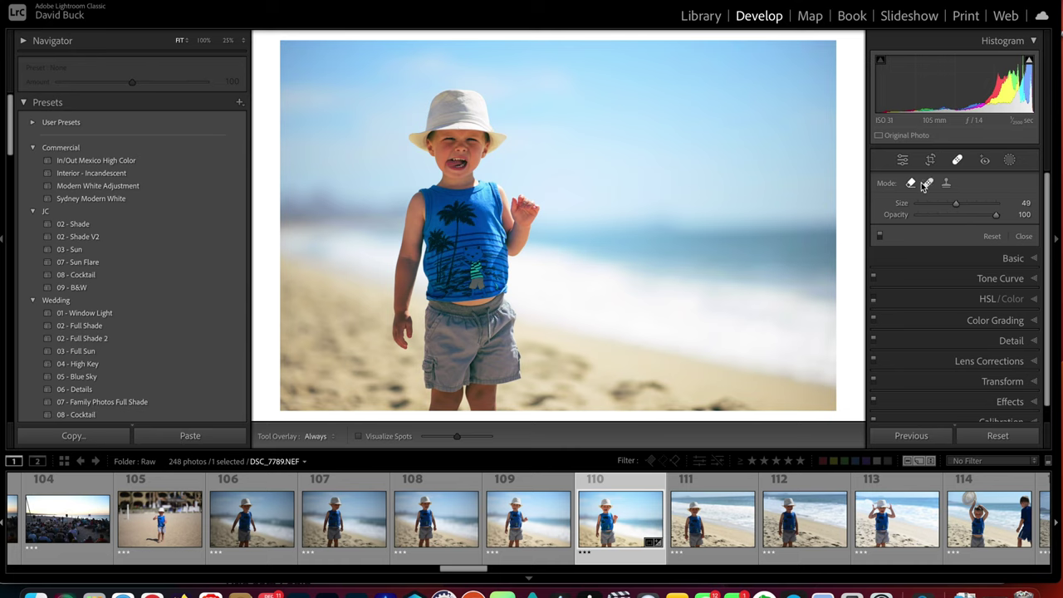
{"action": "left_click", "coordinate": [985, 162]}
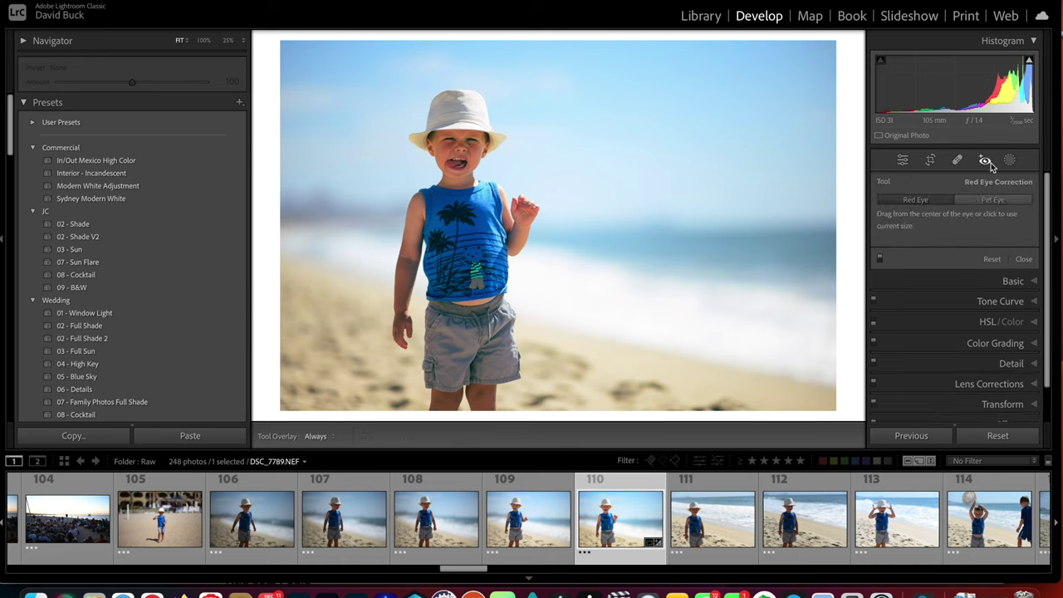
{"action": "left_click", "coordinate": [1011, 160]}
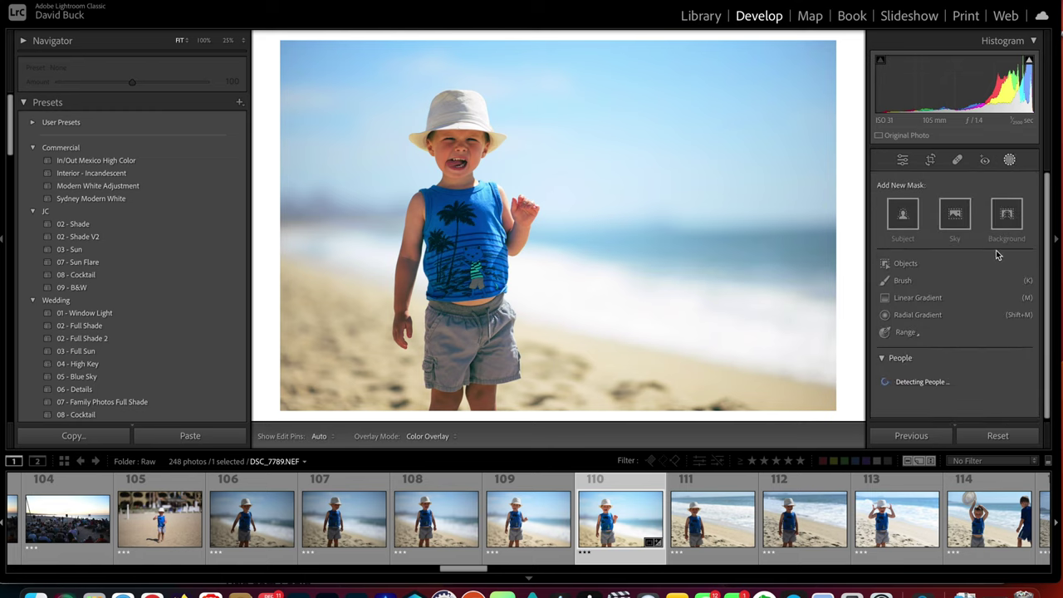
{"action": "left_click", "coordinate": [917, 284]}
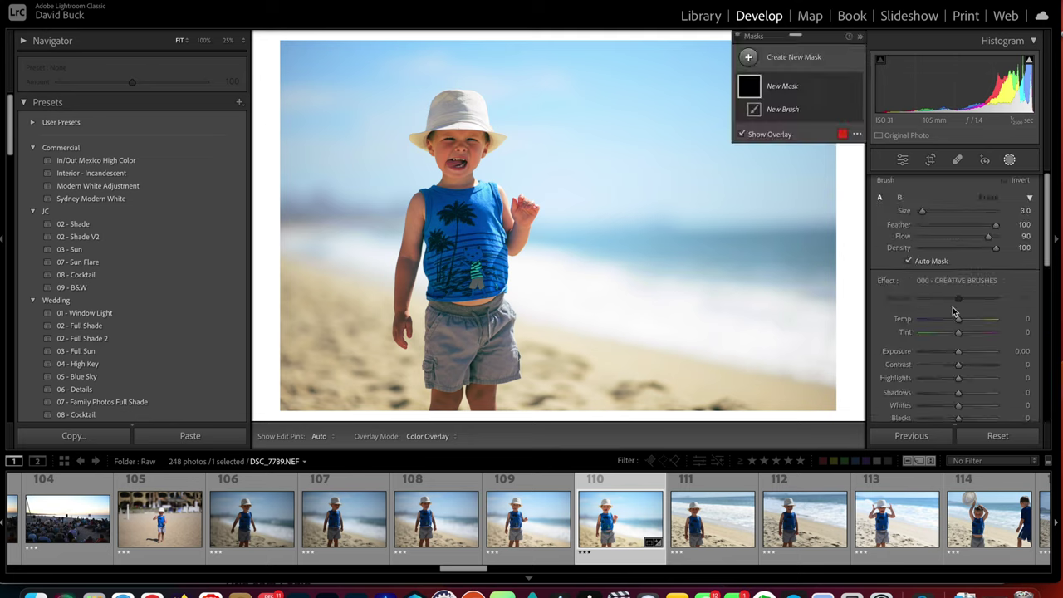
{"action": "key", "text": "bracketright"}
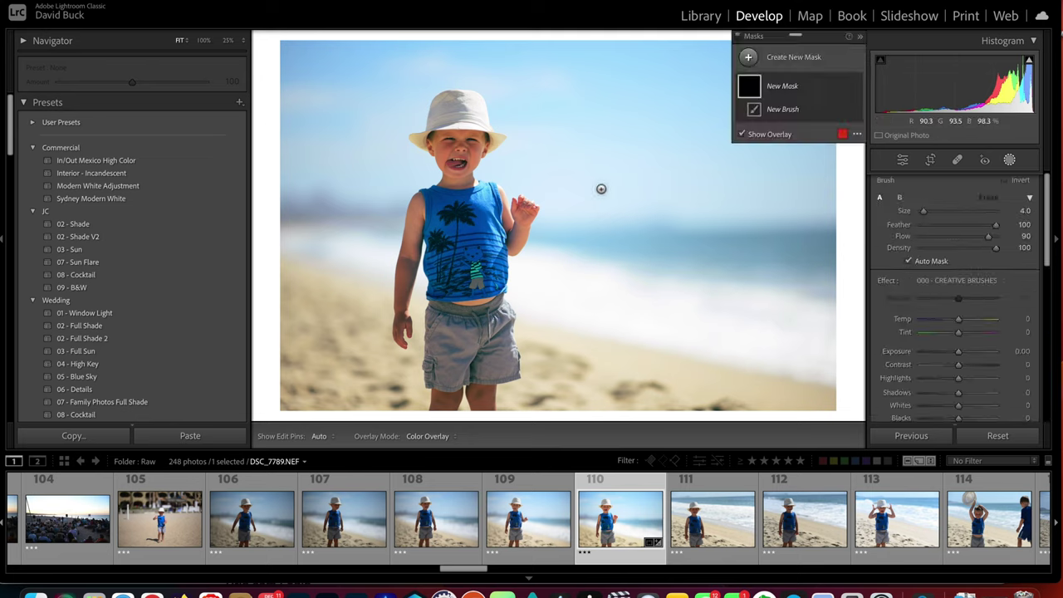
{"action": "key", "text": "bracketright"}
{"action": "key", "text": "bracketright"}
{"action": "key", "text": "bracketright"}
{"action": "key", "text": "bracketright"}
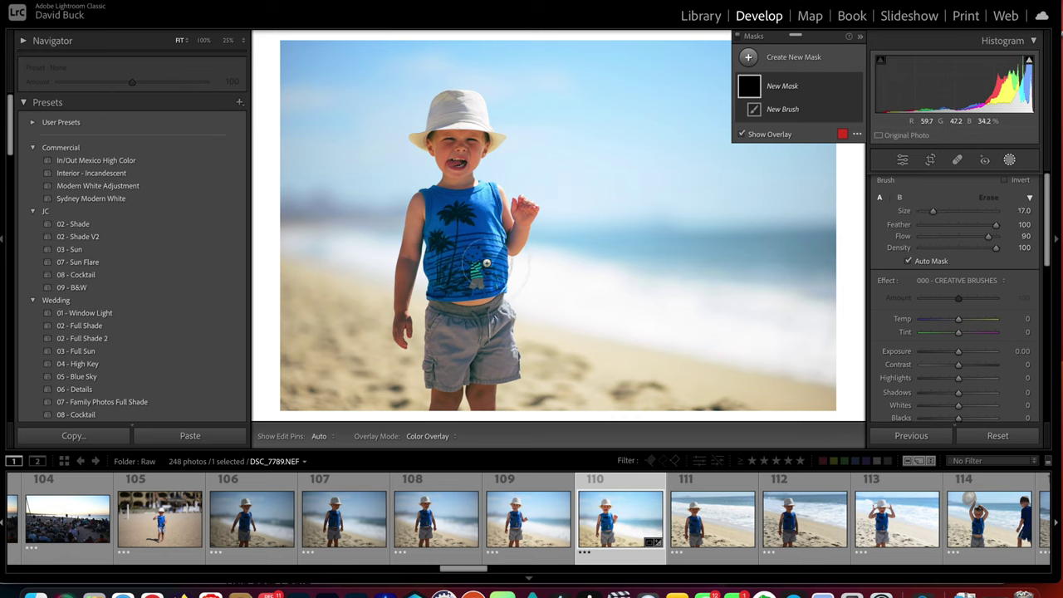
{"action": "key", "text": "h"}
{"action": "left_click_drag", "start_coordinate": [465, 249], "coordinate": [451, 177]}
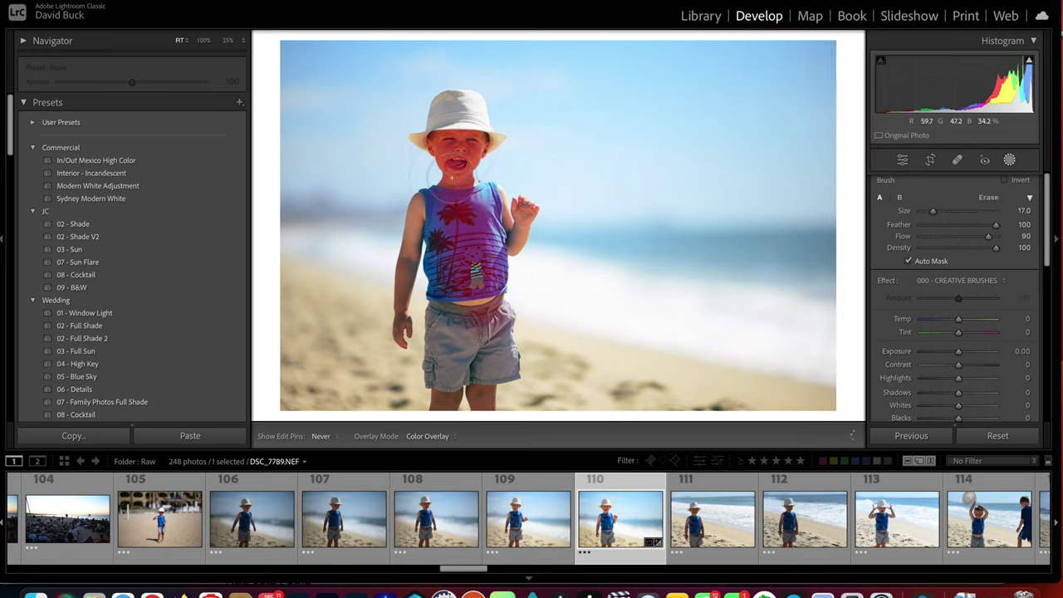
{"action": "key", "text": "h"}
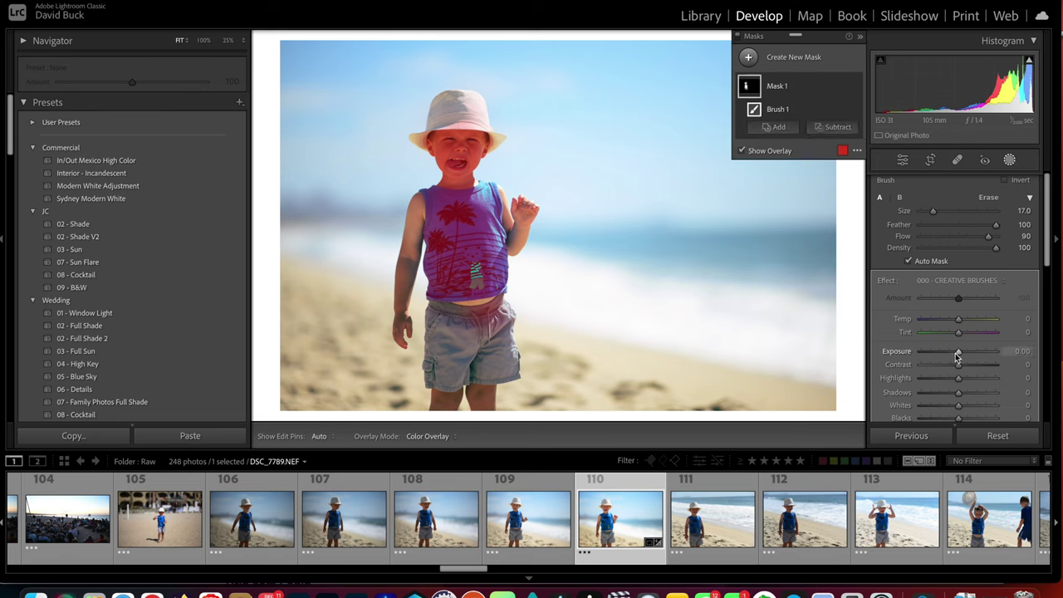
{"action": "mouse_move", "coordinate": [961, 350]}
{"action": "left_mouse_down"}
{"action": "mouse_move", "coordinate": [973, 352]}
{"action": "mouse_move", "coordinate": [951, 352]}
{"action": "mouse_move", "coordinate": [961, 352]}
{"action": "left_mouse_up"}
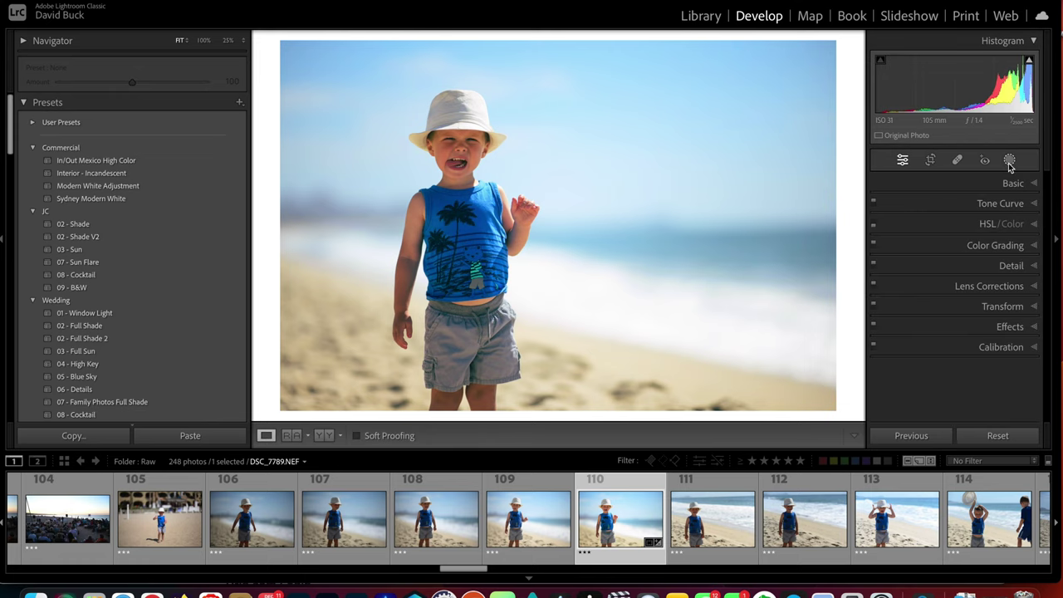
Leave Masking, preview earlier History steps, revert to the Import step, then reopen Presets
{"action": "left_click", "coordinate": [1009, 165]}
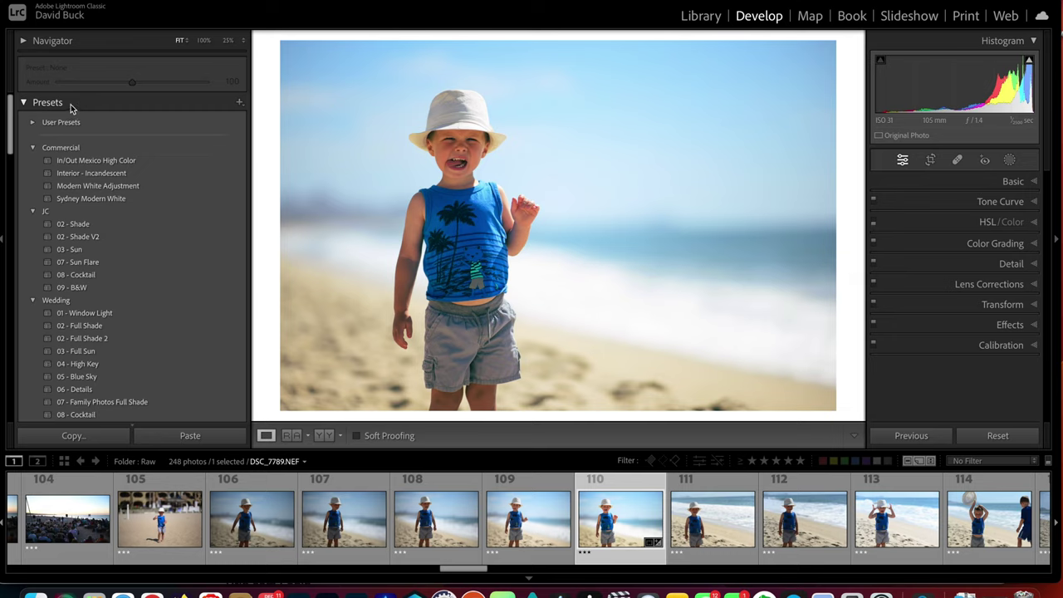
{"action": "left_click", "coordinate": [24, 102]}
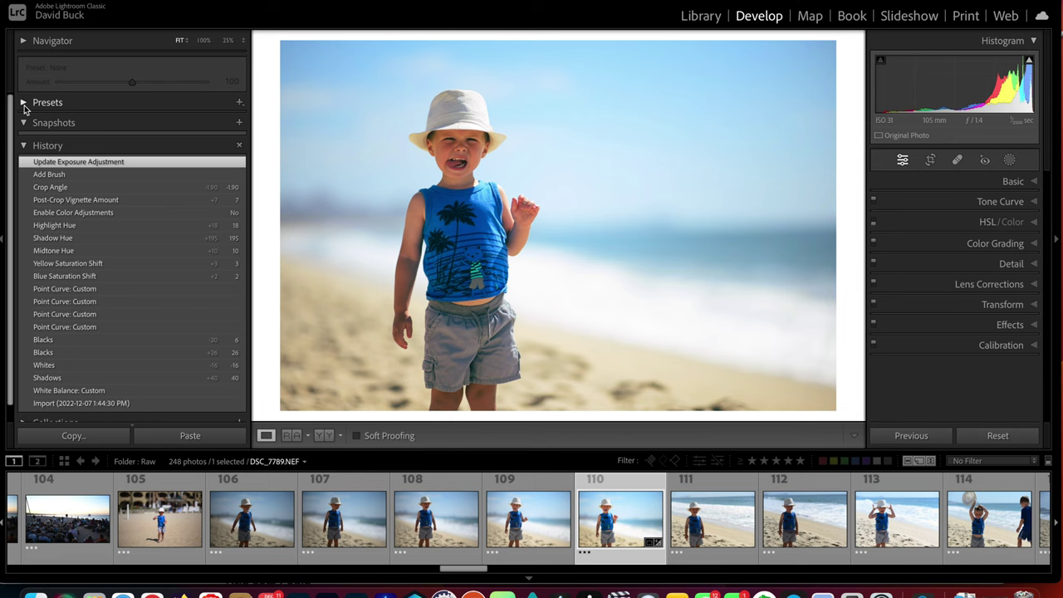
{"action": "left_click", "coordinate": [51, 225]}
{"action": "left_click", "coordinate": [57, 276]}
{"action": "left_click", "coordinate": [46, 352]}
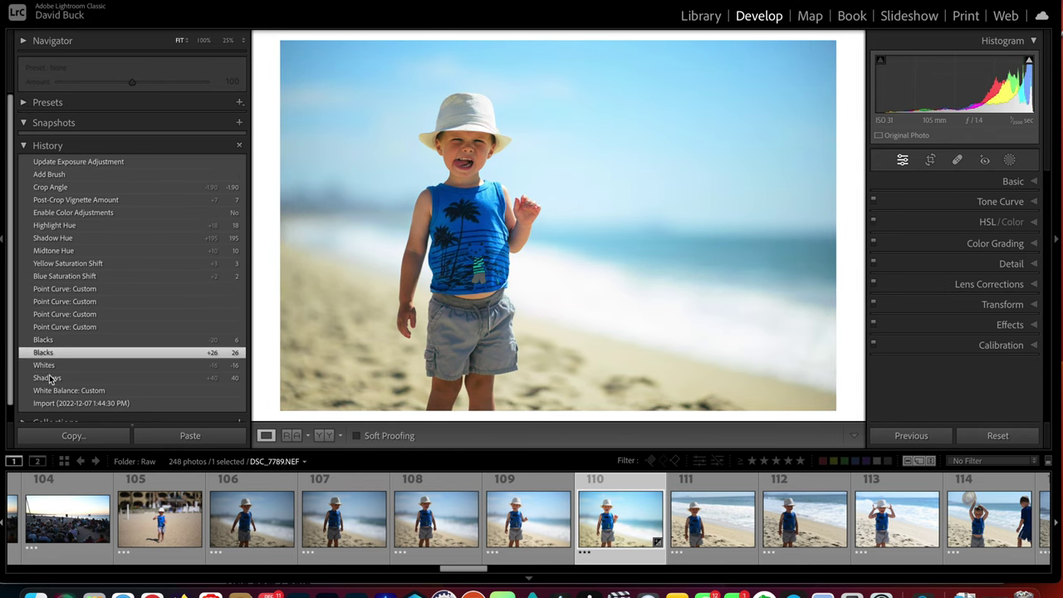
{"action": "left_click", "coordinate": [50, 403]}
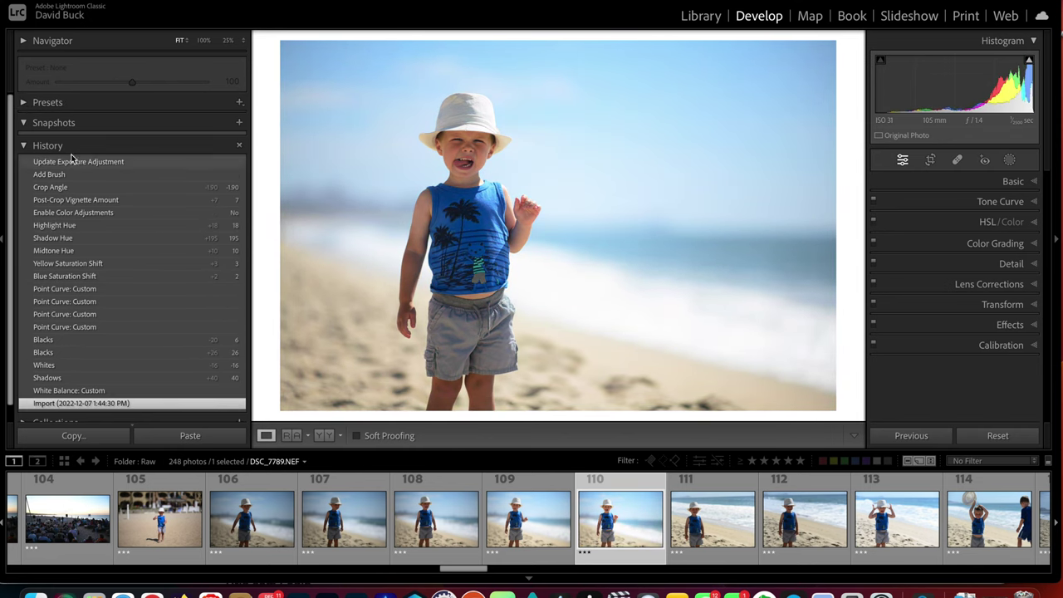
{"action": "left_click", "coordinate": [25, 147]}
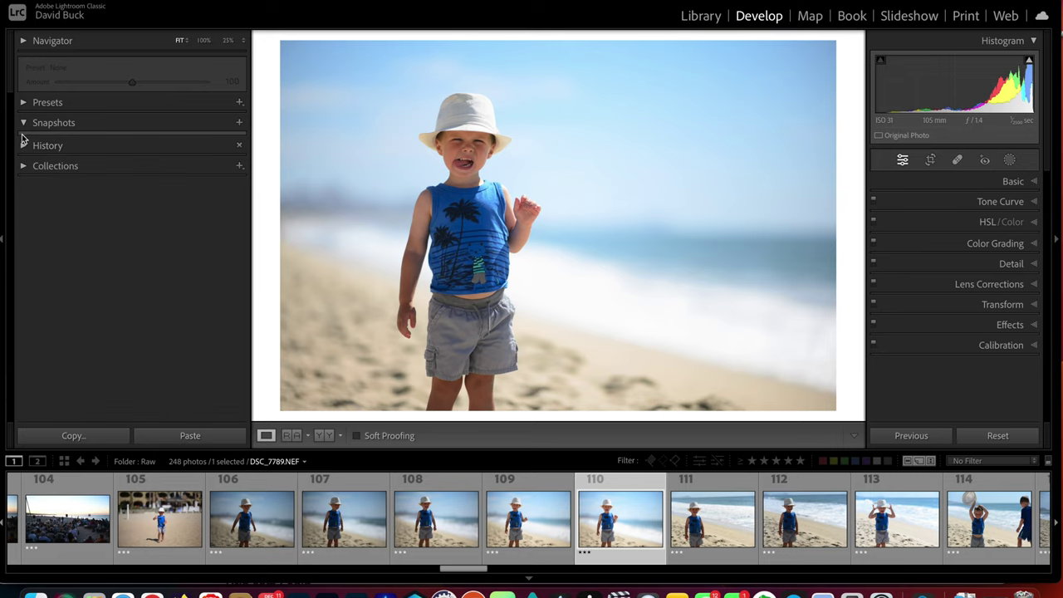
{"action": "left_click", "coordinate": [23, 106]}
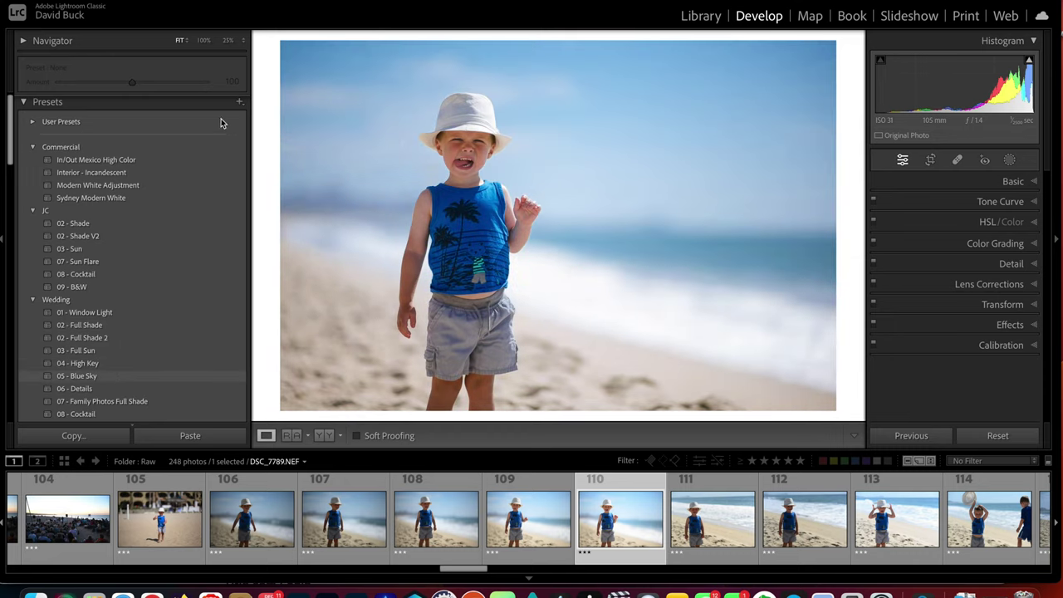
Apply the Wedding preset 07 - Family Photos Full Shade and expand Basic, showing Contrast +17
{"action": "left_click", "coordinate": [239, 106]}
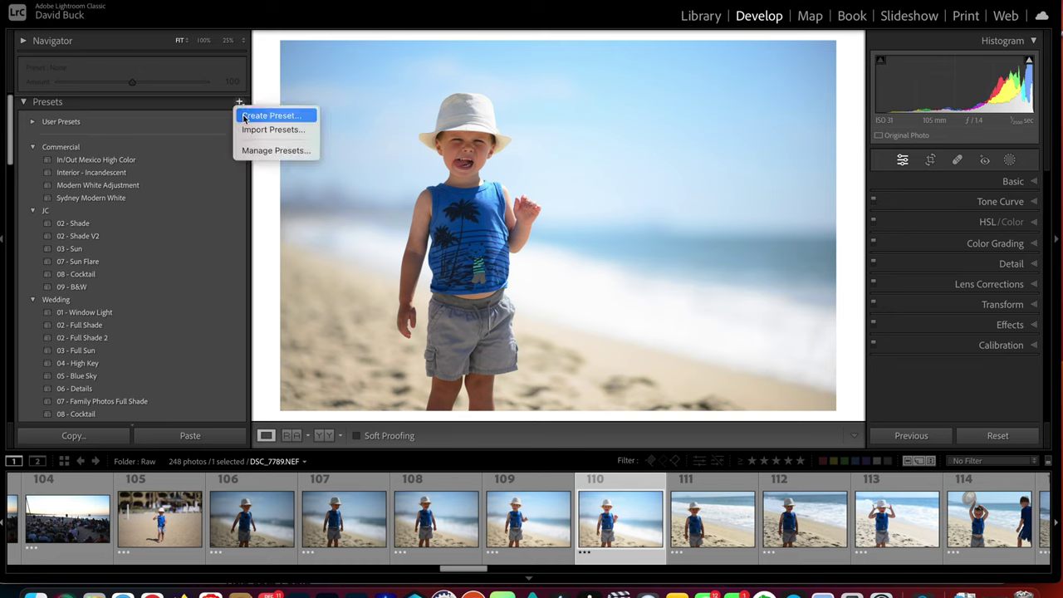
{"action": "left_click", "coordinate": [240, 106]}
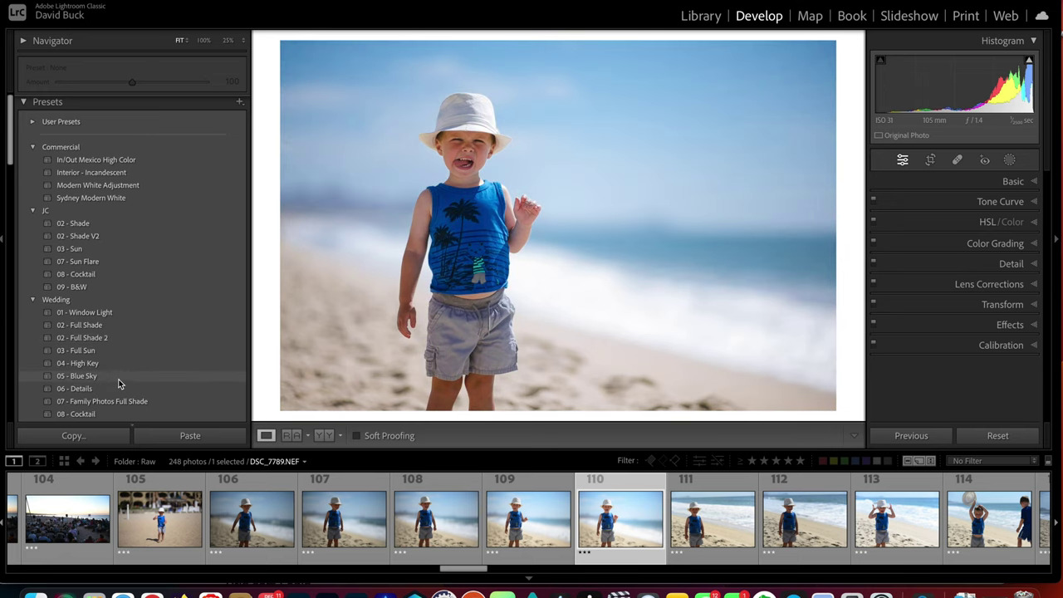
{"action": "scroll", "coordinate": [120, 397], "scroll_direction": "down", "scroll_amount": 1}
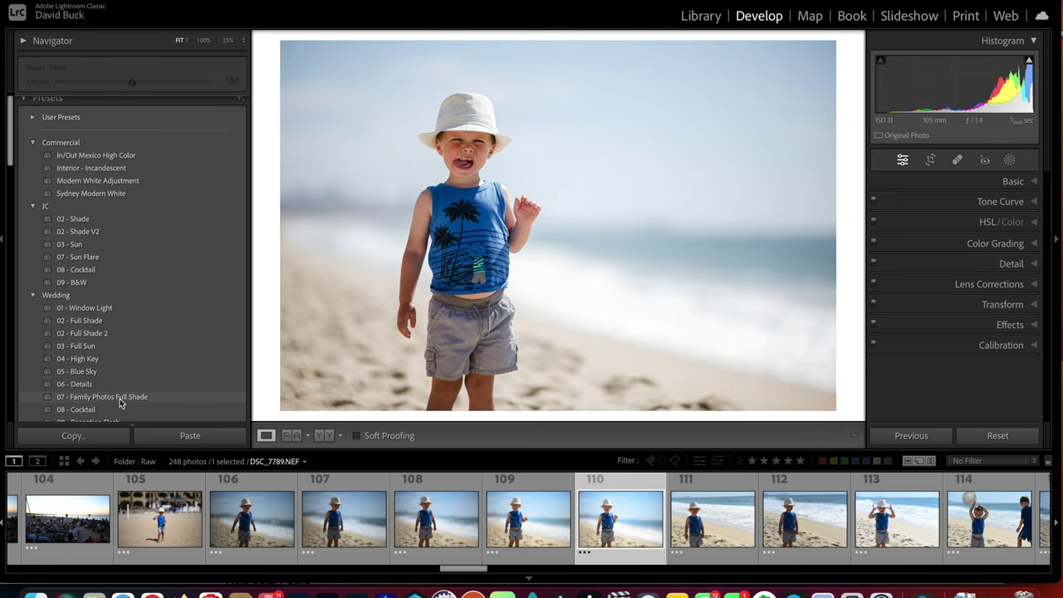
{"action": "left_click", "coordinate": [121, 398]}
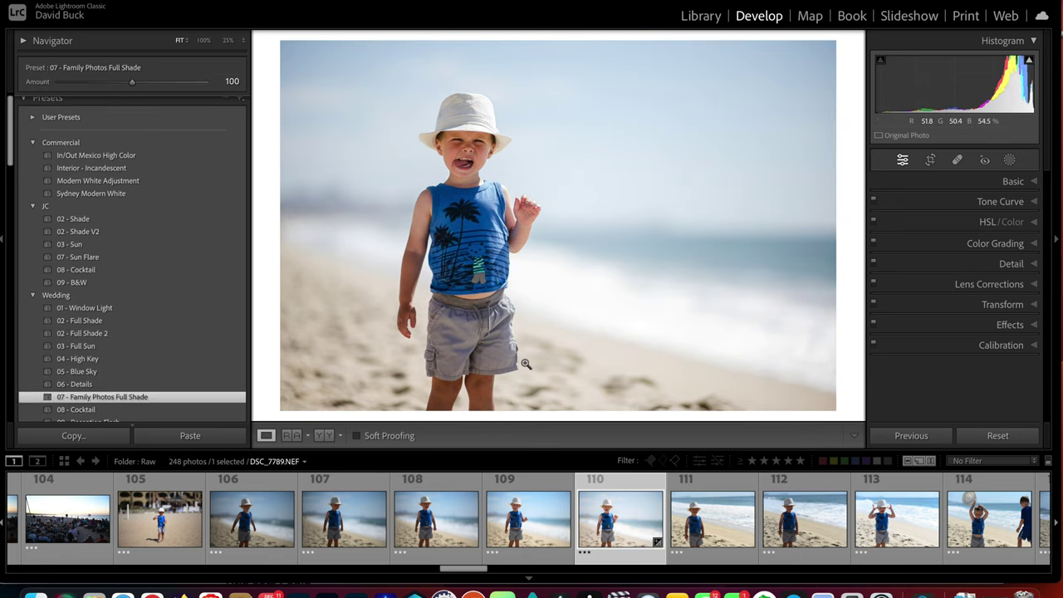
{"action": "left_click", "coordinate": [1007, 183]}
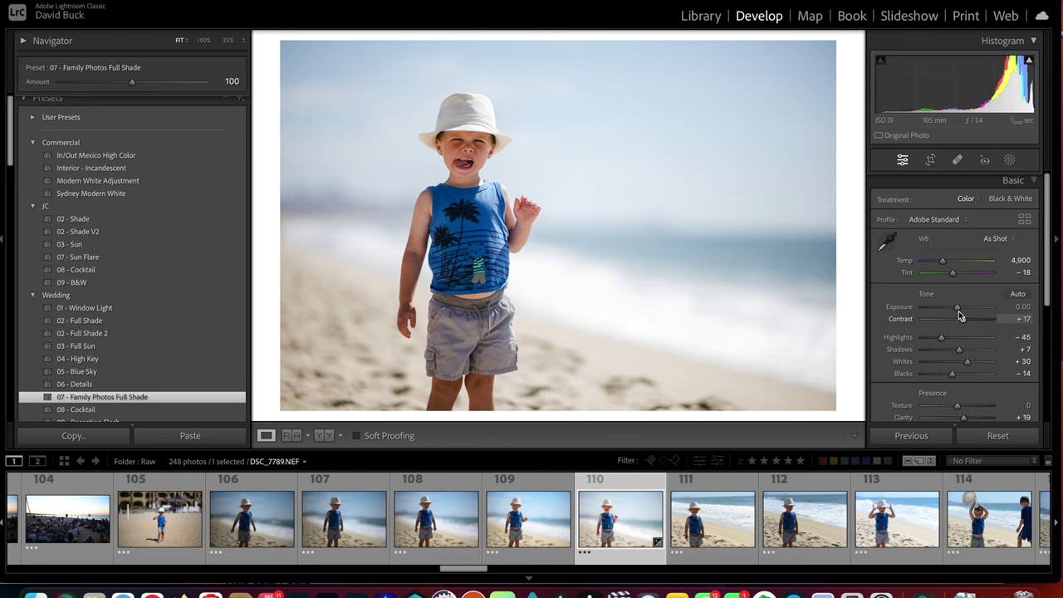
Select photos 110–114 and synchronize all develop settings with Check All
{"action": "scroll", "coordinate": [957, 310], "scroll_direction": "down", "scroll_amount": 1}
{"action": "scroll", "coordinate": [677, 520], "scroll_direction": "right", "scroll_amount": 1}
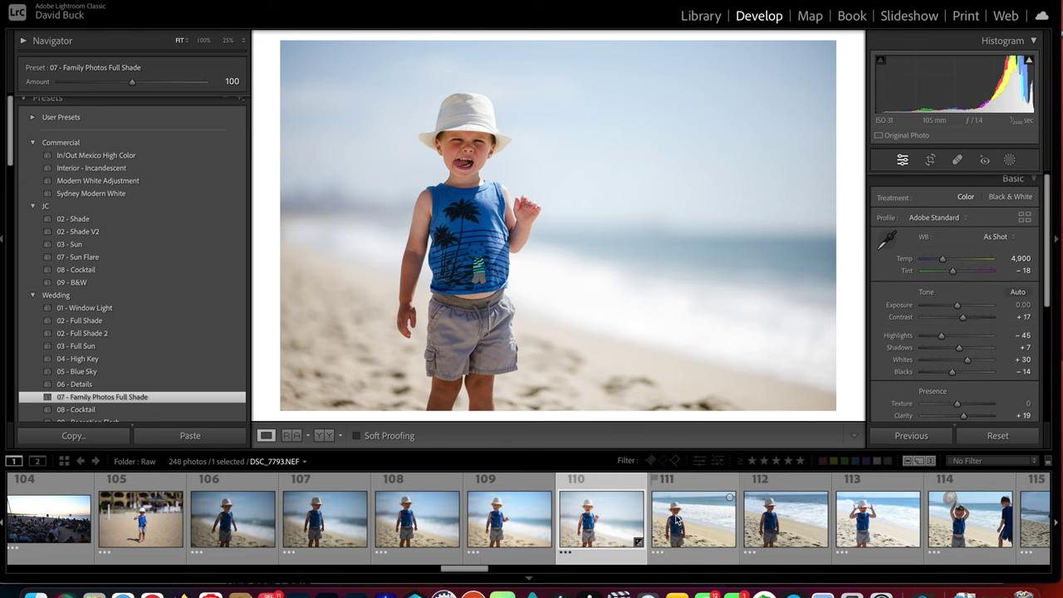
{"action": "scroll", "coordinate": [676, 520], "scroll_direction": "right", "scroll_amount": 3}
{"action": "left_click", "coordinate": [700, 527], "text": "shift"}
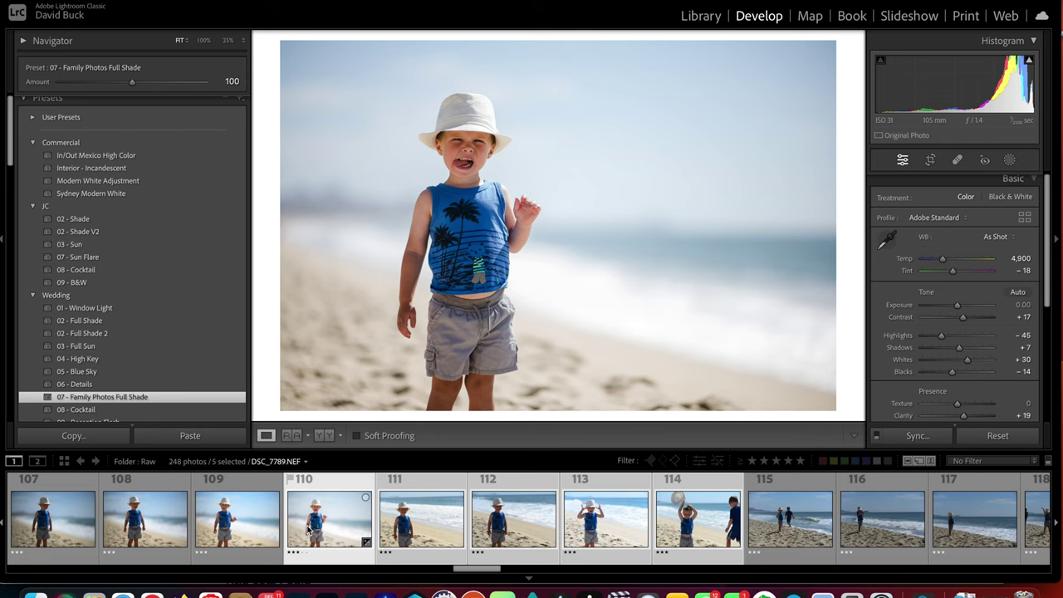
{"action": "key", "text": "super+shift+s"}
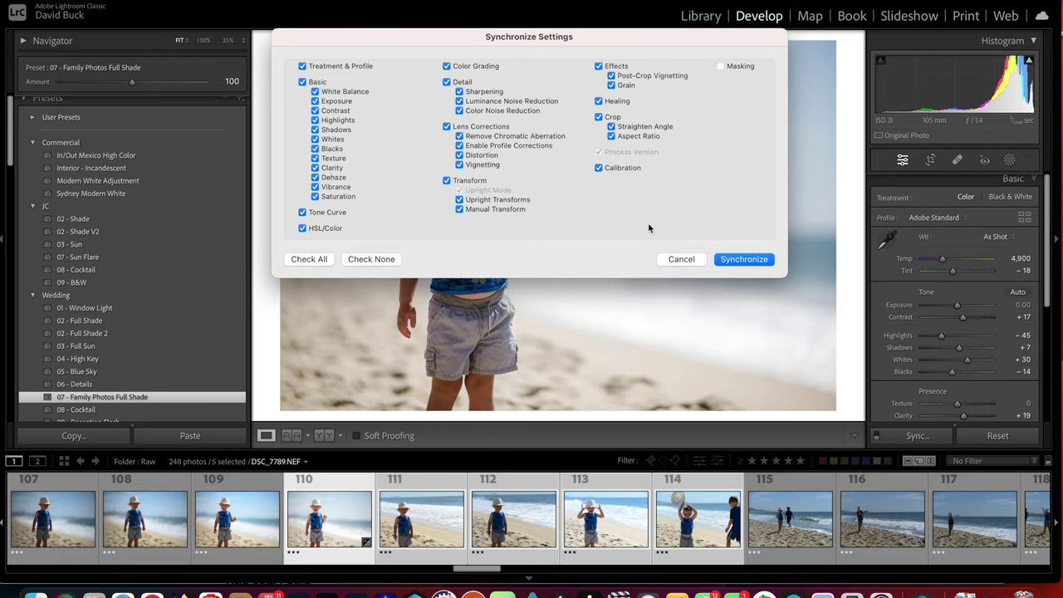
{"action": "left_click", "coordinate": [359, 262]}
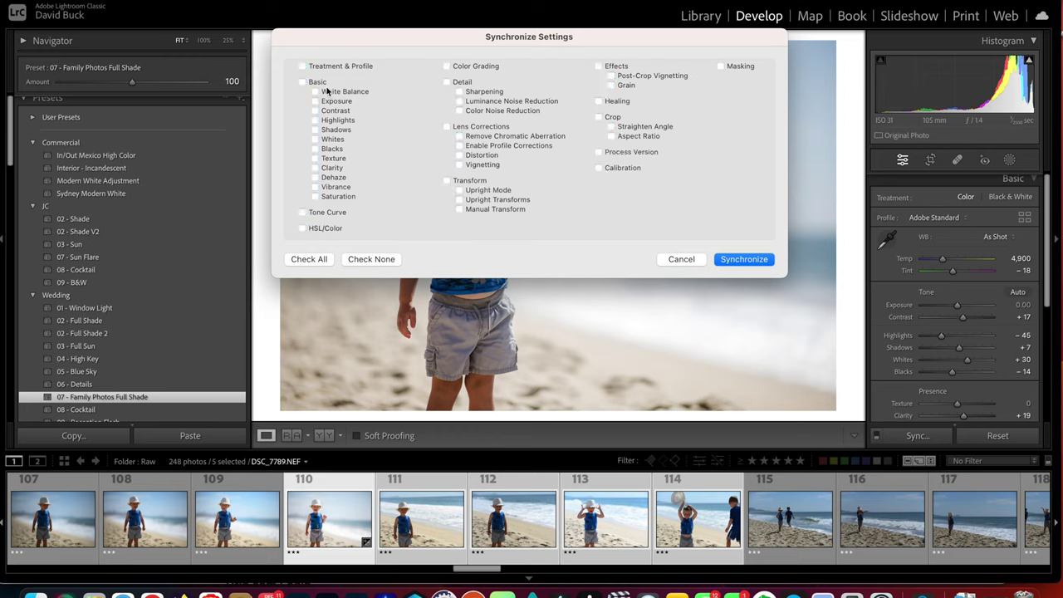
{"action": "left_click", "coordinate": [340, 93]}
{"action": "left_click", "coordinate": [324, 261]}
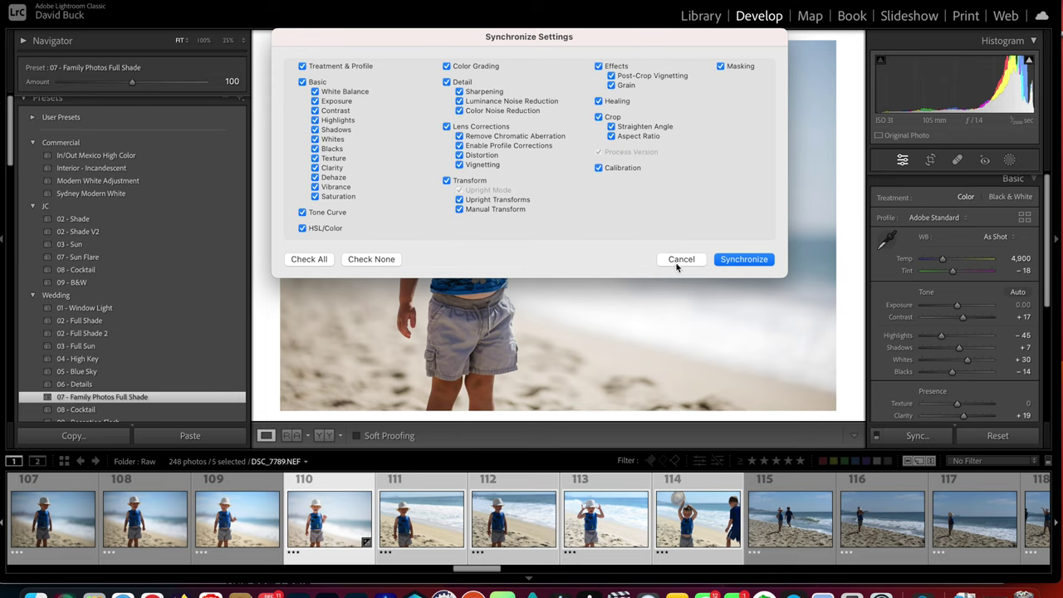
{"action": "left_click", "coordinate": [731, 264]}
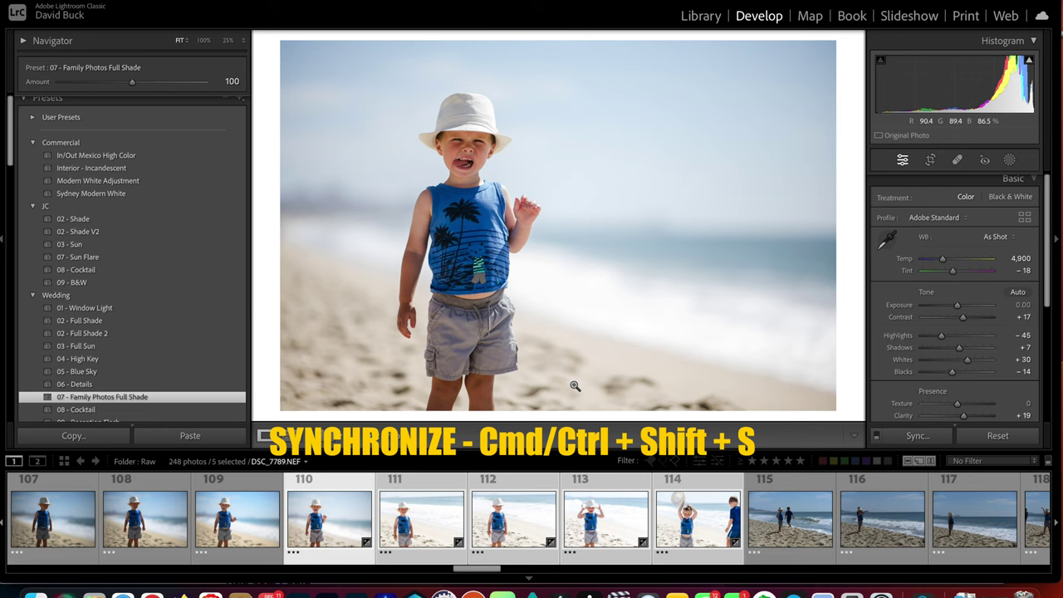
Select photos 106–110 and synchronize all settings onto them too
{"action": "scroll", "coordinate": [236, 519], "scroll_direction": "up", "scroll_amount": 3}
{"action": "left_click", "coordinate": [223, 536], "text": "shift"}
{"action": "key", "text": "super+shift+s"}
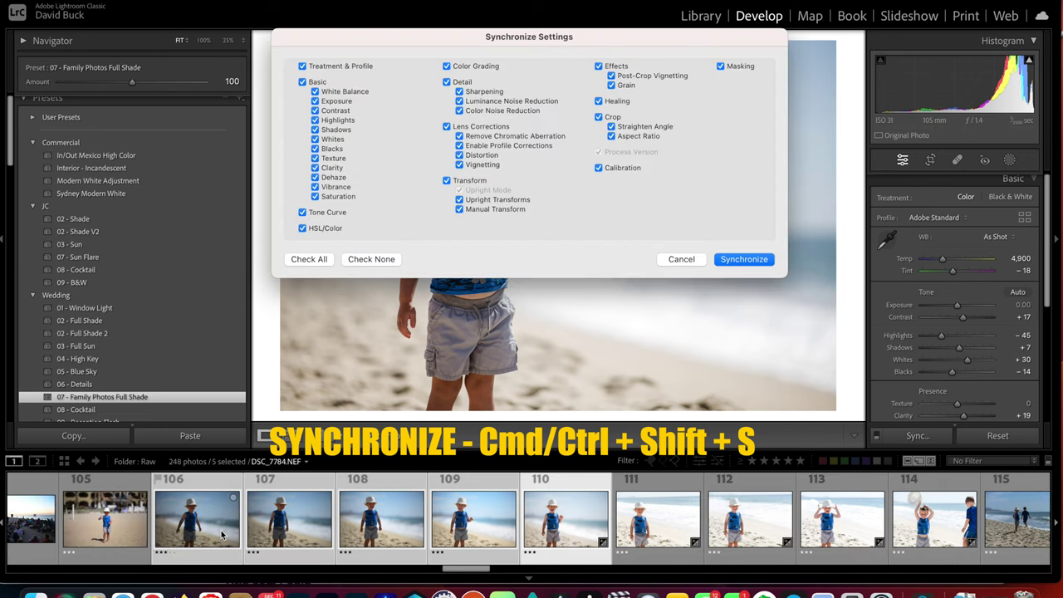
{"action": "key", "text": "Return"}
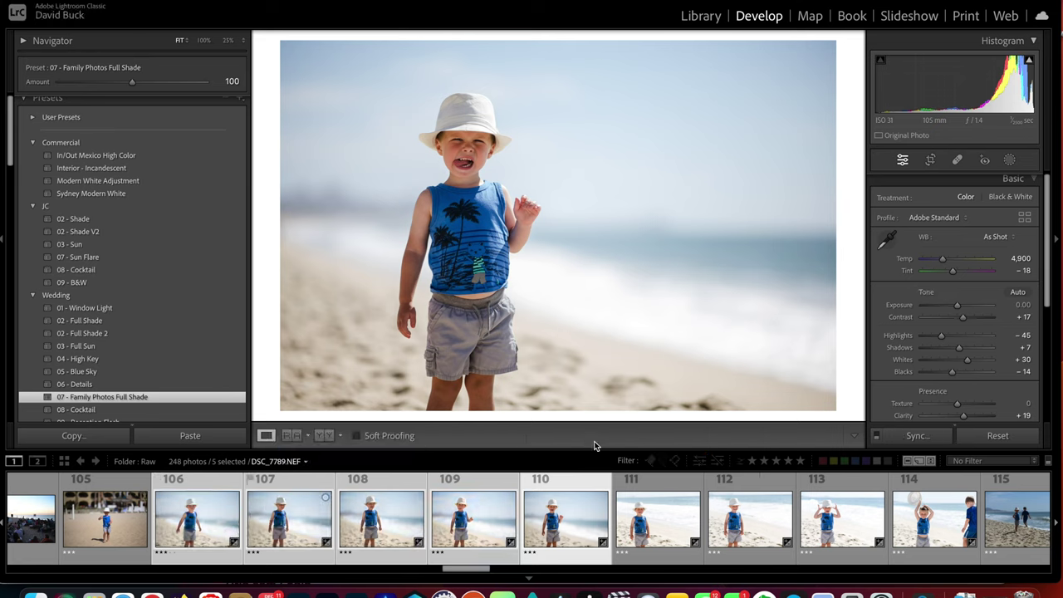
{"action": "scroll", "coordinate": [587, 478], "scroll_direction": "down", "scroll_amount": 1}
Open photo 106 alone and raise its Saturation to +58
{"action": "left_click", "coordinate": [167, 520]}
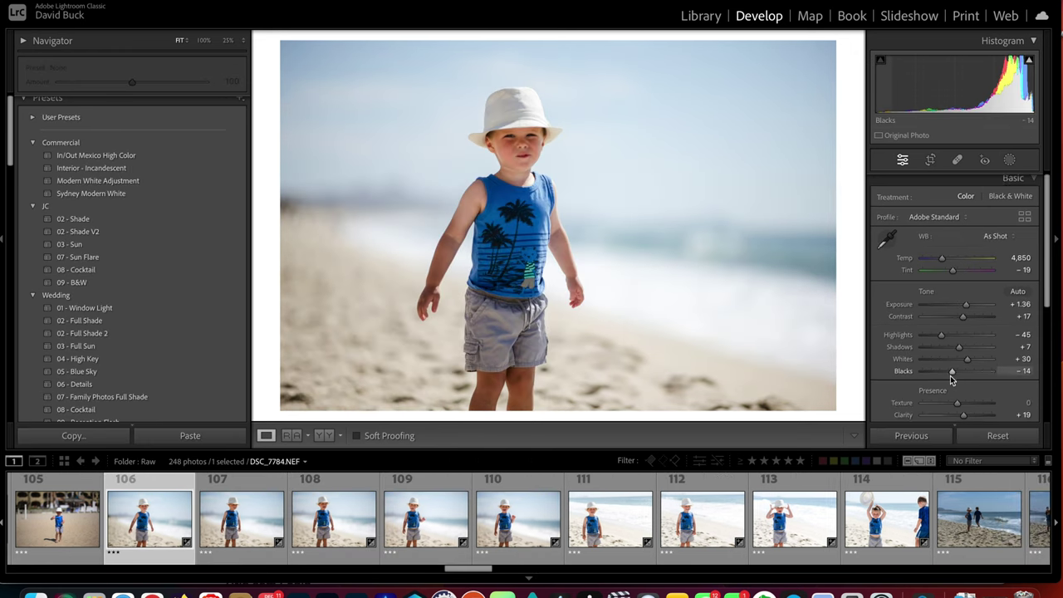
{"action": "scroll", "coordinate": [951, 380], "scroll_direction": "down", "scroll_amount": 2}
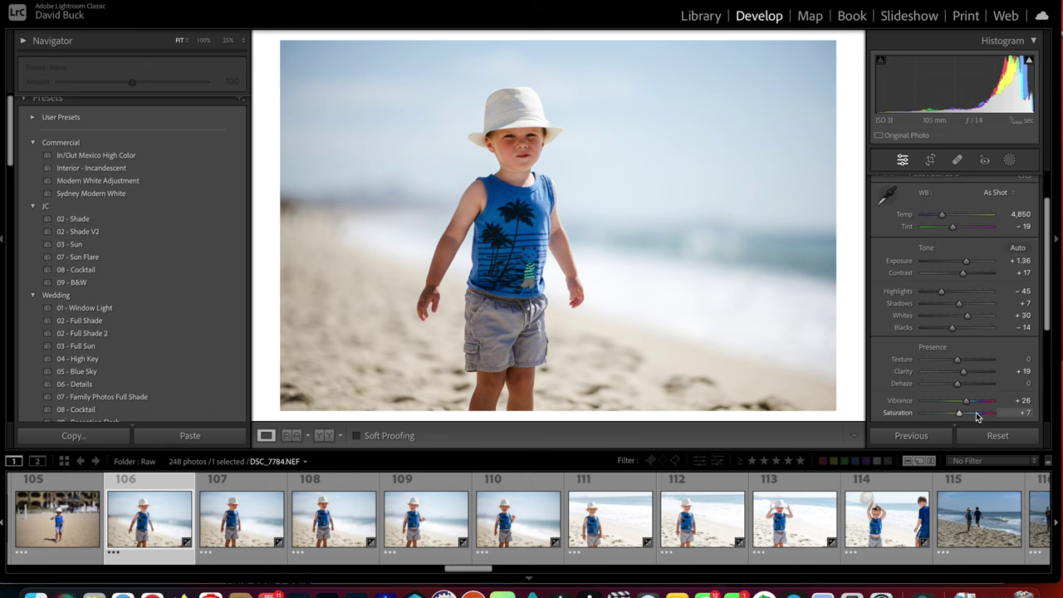
{"action": "left_click", "coordinate": [977, 414]}
Sync only Saturation across photos 106–114, then switch to the Library grid
{"action": "left_click", "coordinate": [886, 519], "text": "shift"}
{"action": "left_click", "coordinate": [911, 435]}
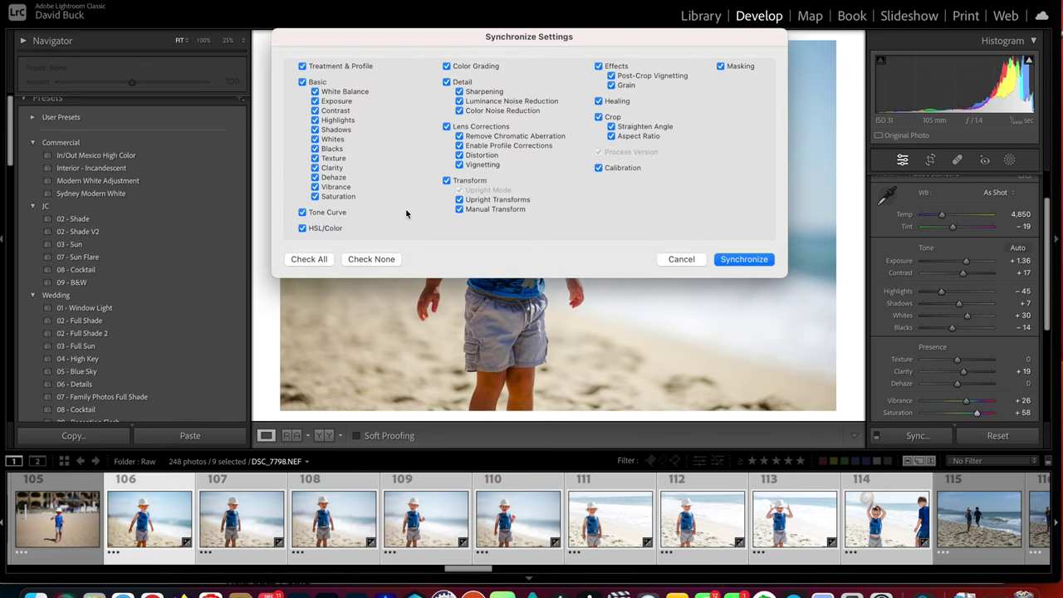
{"action": "left_click", "coordinate": [384, 260]}
{"action": "left_click", "coordinate": [315, 196]}
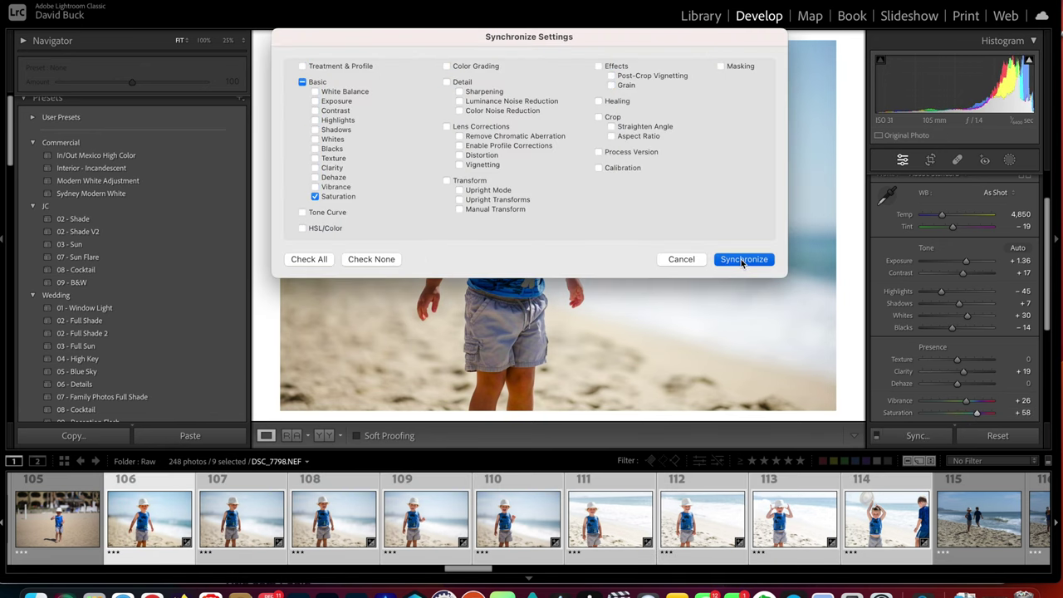
{"action": "left_click", "coordinate": [742, 259]}
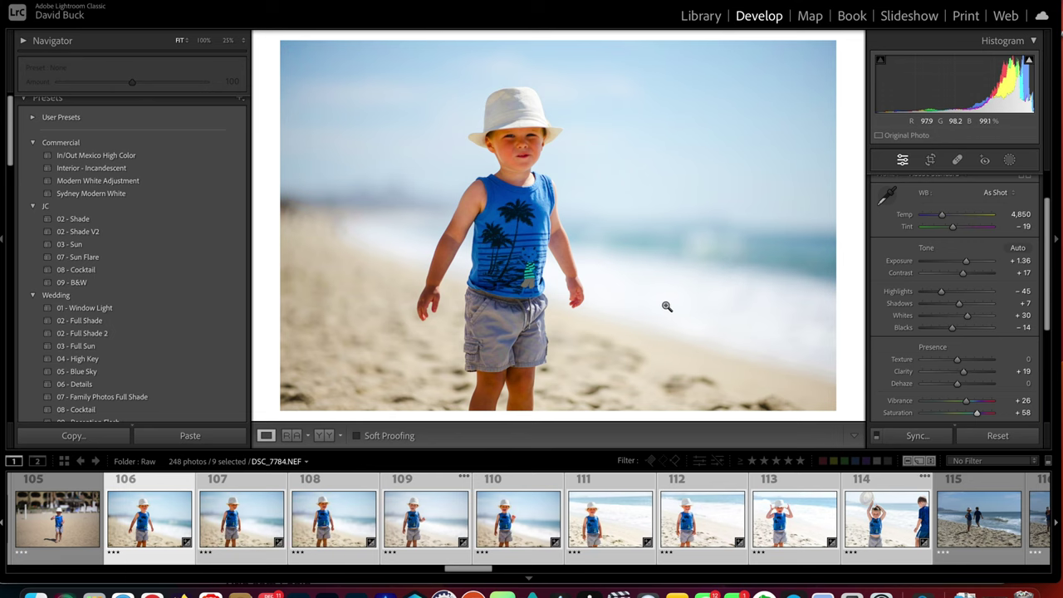
{"action": "left_click", "coordinate": [700, 19]}
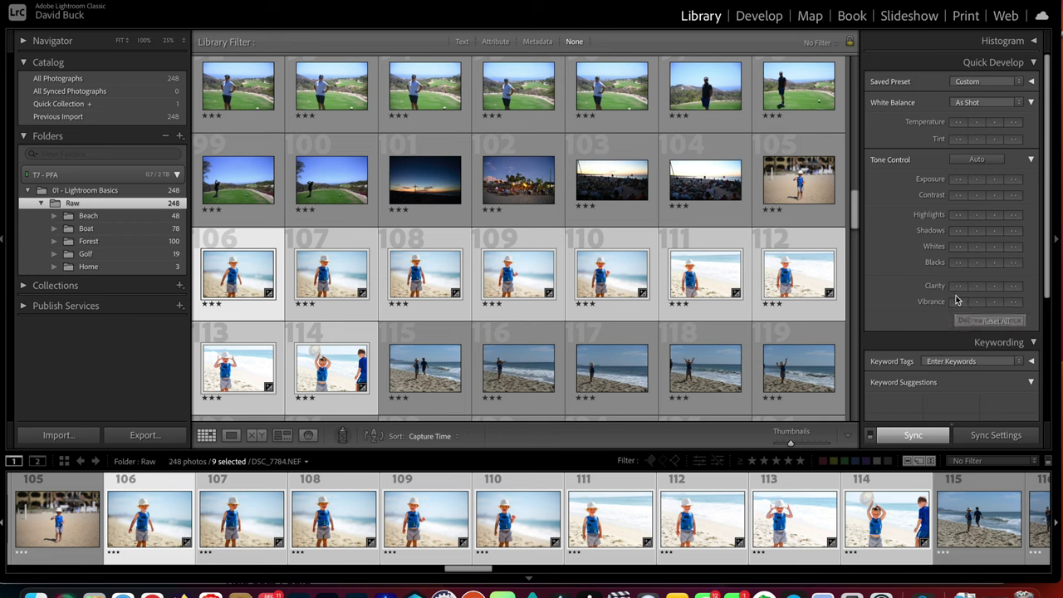
Step Quick Develop Saturation for all nine photos at once, then narrow selection to photo 106
{"action": "key", "text": "alt"}
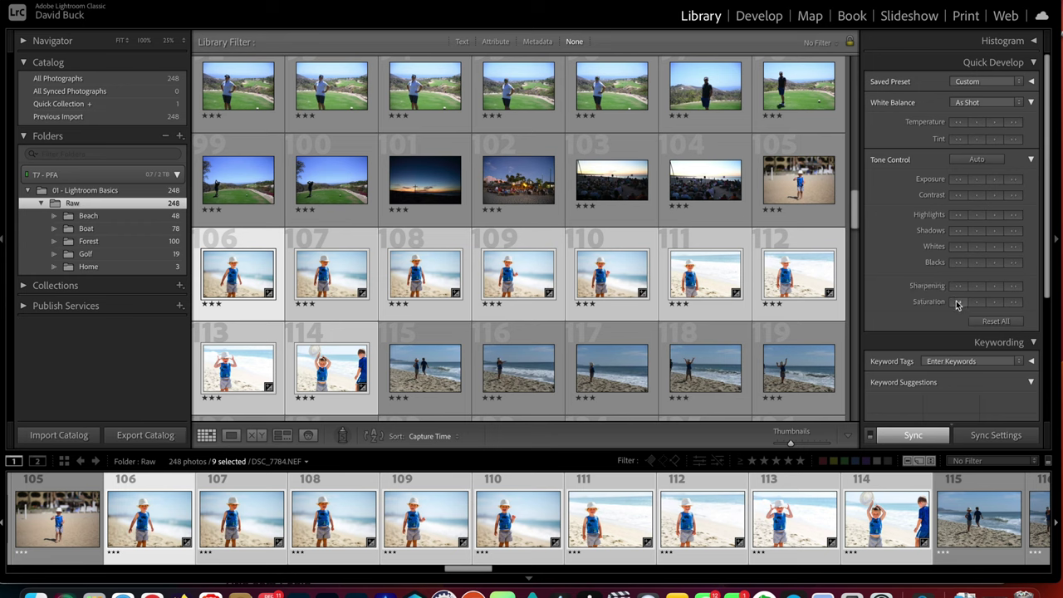
{"action": "left_click", "coordinate": [958, 303]}
{"action": "left_click", "coordinate": [957, 303], "text": "alt"}
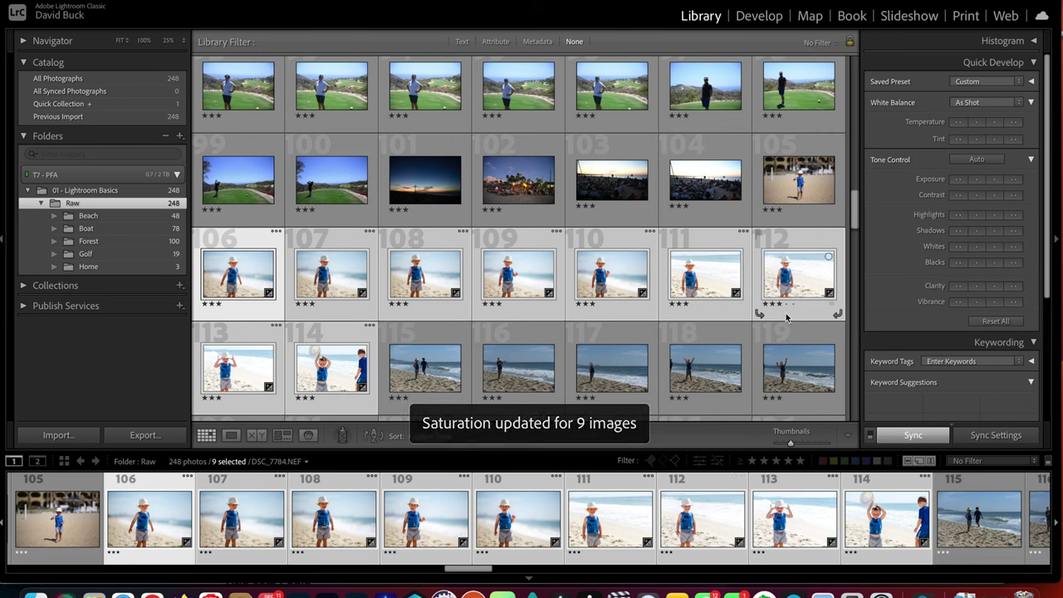
{"action": "key", "text": "super+shift+d"}
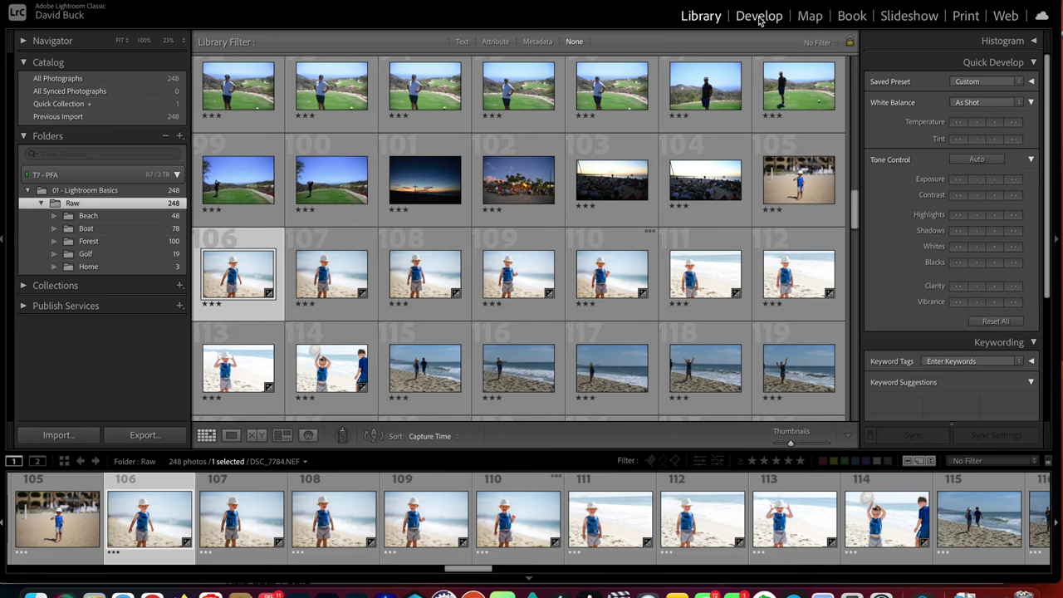
Send photo 106 from the filmstrip to Edit in Adobe Photoshop 2023
{"action": "right_click", "coordinate": [146, 522]}
{"action": "mouse_move", "coordinate": [205, 261]}
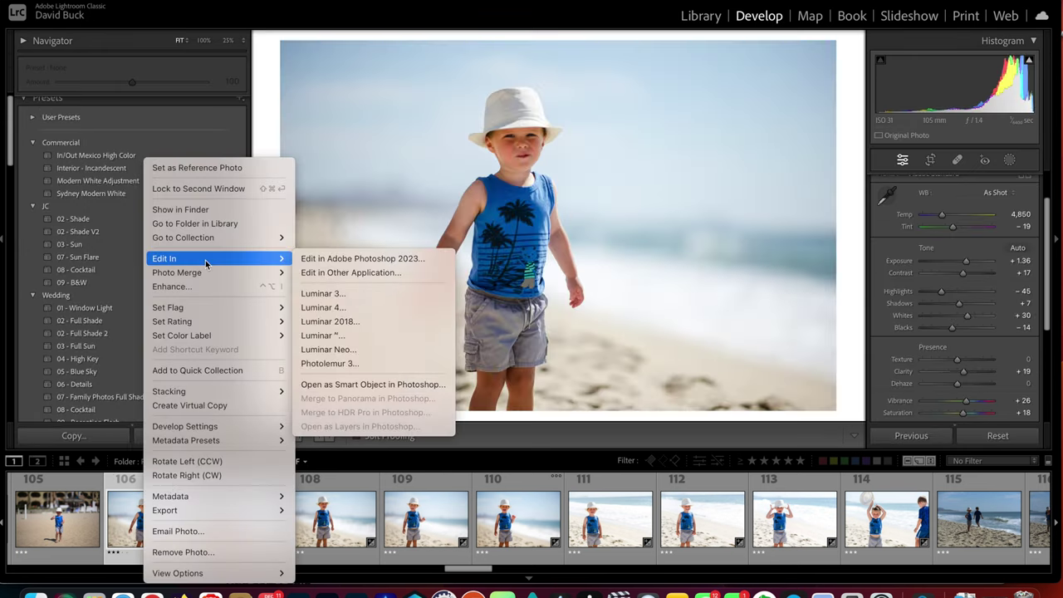
{"action": "left_click", "coordinate": [357, 266]}
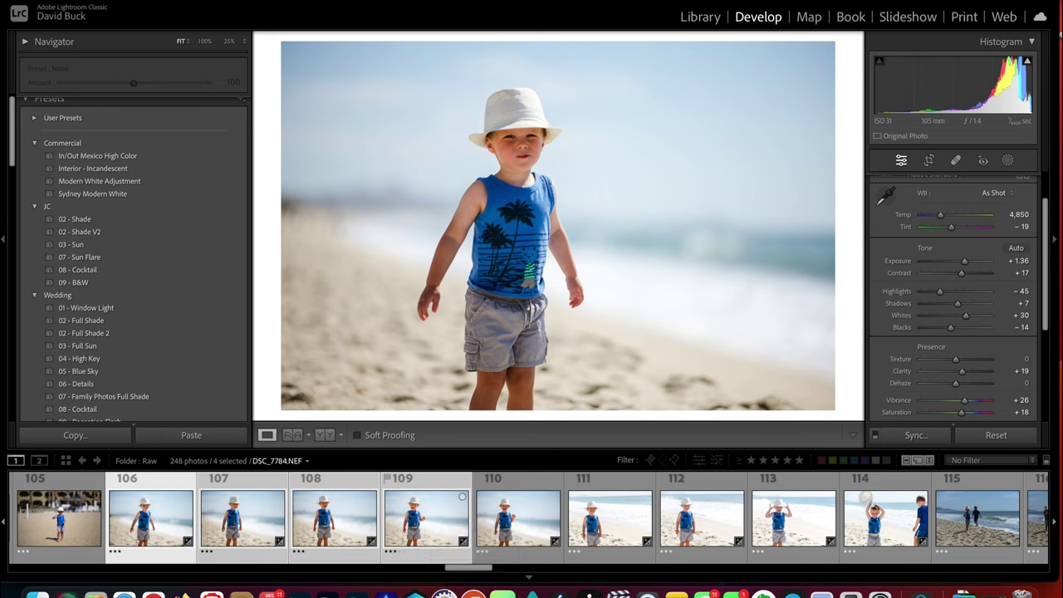
Open the export settings for the four selected photos and review the JPEG, sRGB, quality 88 options
{"action": "left_click", "coordinate": [126, 0]}
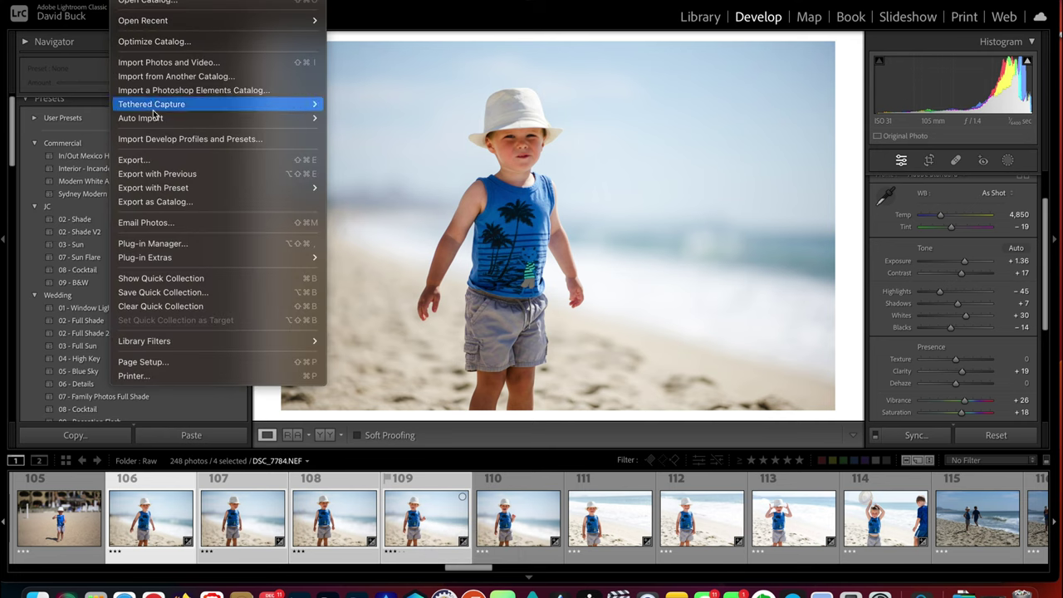
{"action": "left_click", "coordinate": [211, 158]}
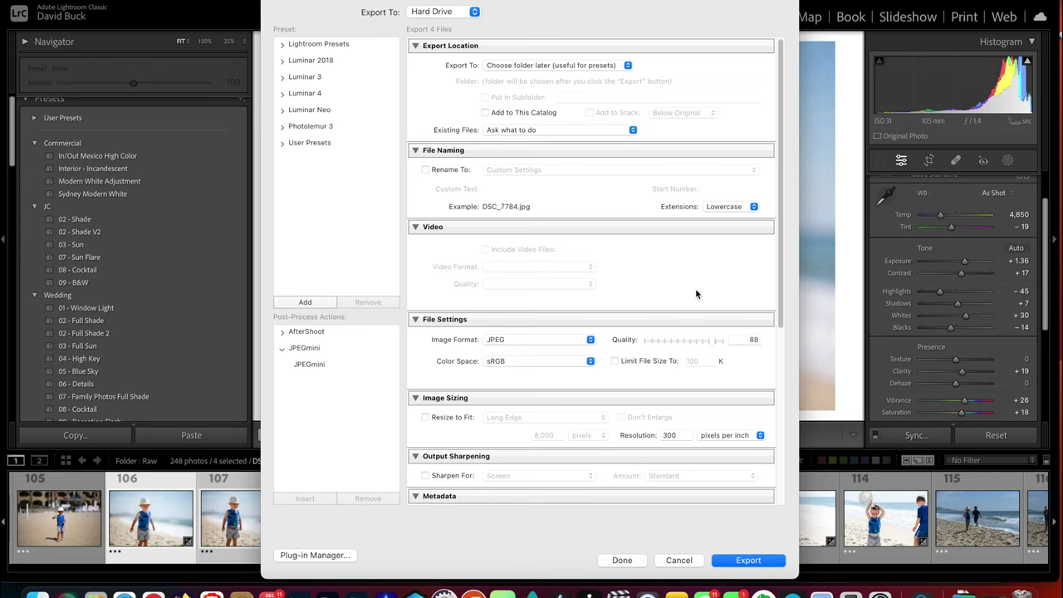
{"action": "scroll", "coordinate": [696, 294], "scroll_direction": "down", "scroll_amount": 3}
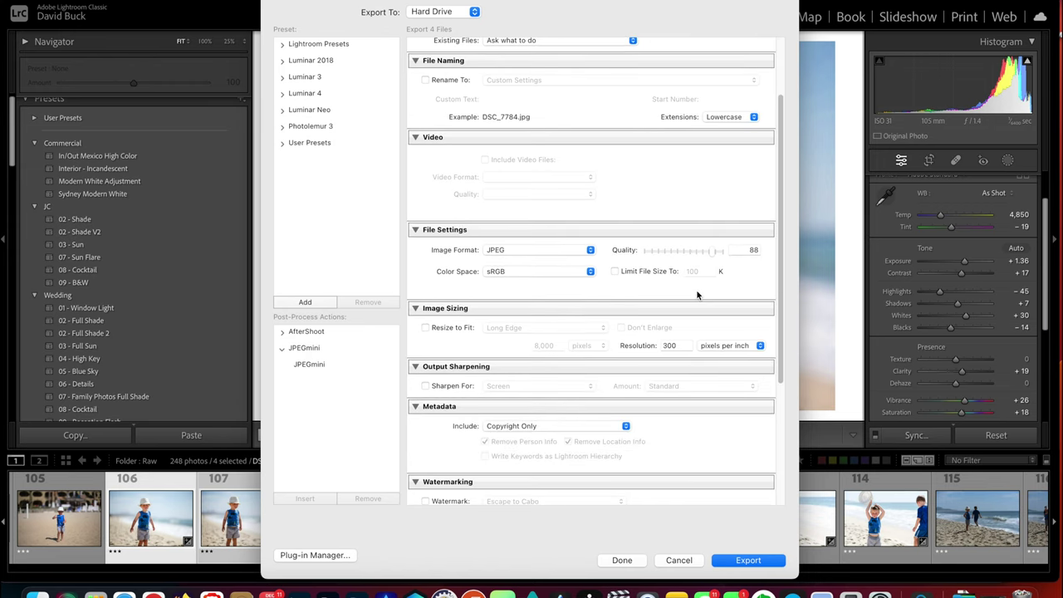
{"action": "scroll", "coordinate": [696, 294], "scroll_direction": "down", "scroll_amount": 3}
{"action": "scroll", "coordinate": [696, 294], "scroll_direction": "up", "scroll_amount": 6}
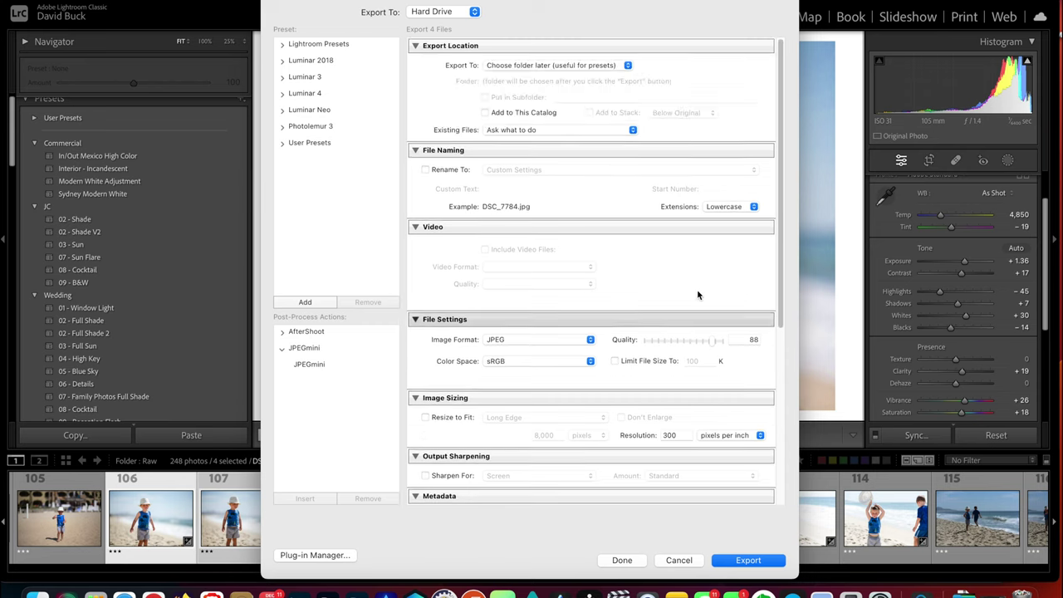
Start the export and create a new destination folder named 'Finished'
{"action": "left_click", "coordinate": [748, 560]}
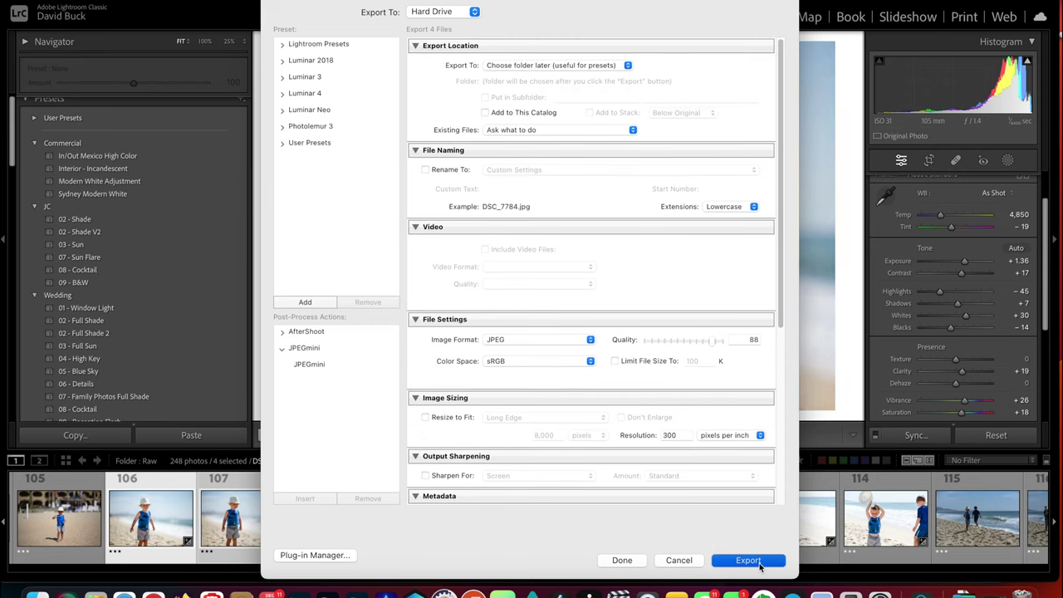
{"action": "right_click", "coordinate": [501, 161]}
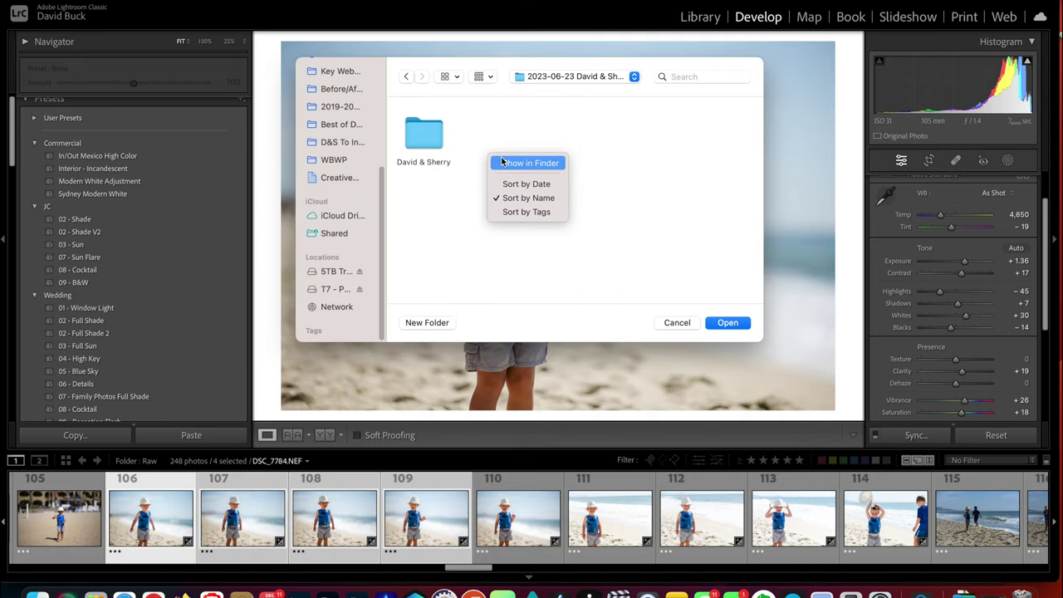
{"action": "left_click", "coordinate": [422, 272]}
{"action": "left_click", "coordinate": [423, 324]}
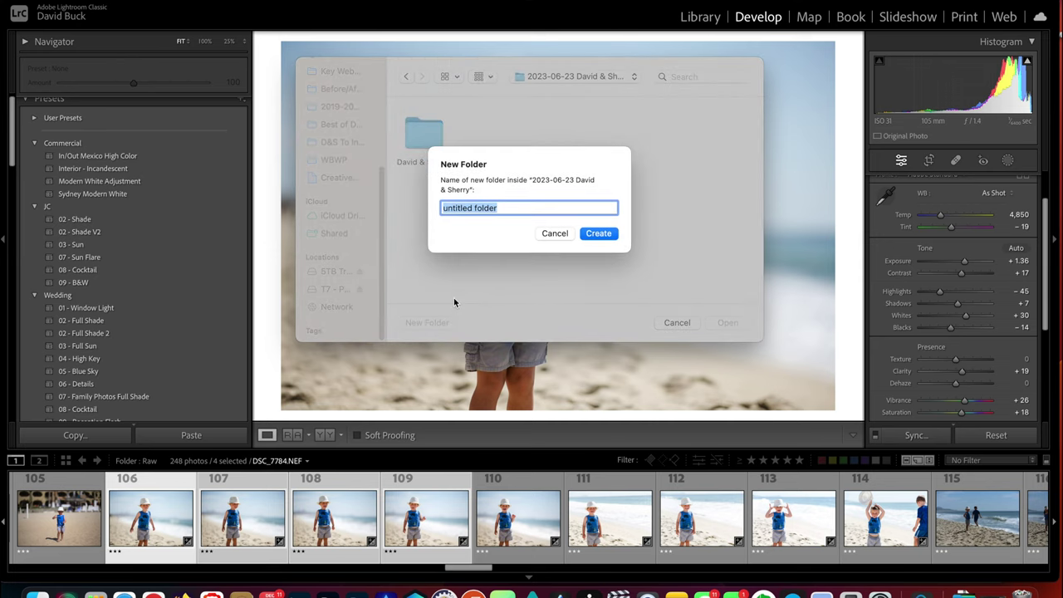
{"action": "type", "text": "Finished"}
{"action": "key", "text": "Return"}
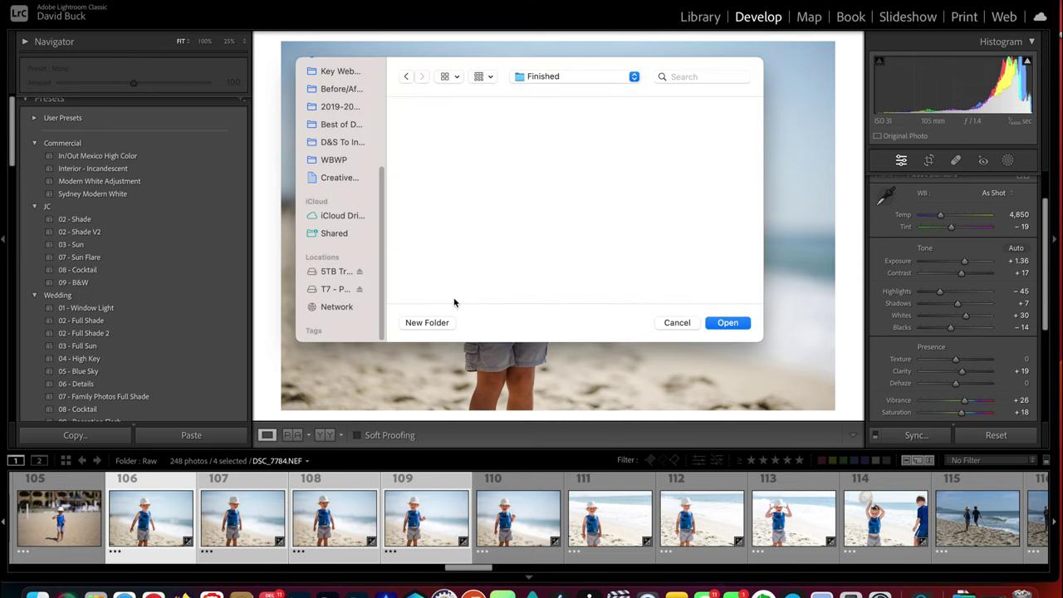
Confirm the Finished folder as the destination so the 4 JPEGs begin exporting
{"action": "left_click", "coordinate": [728, 323]}
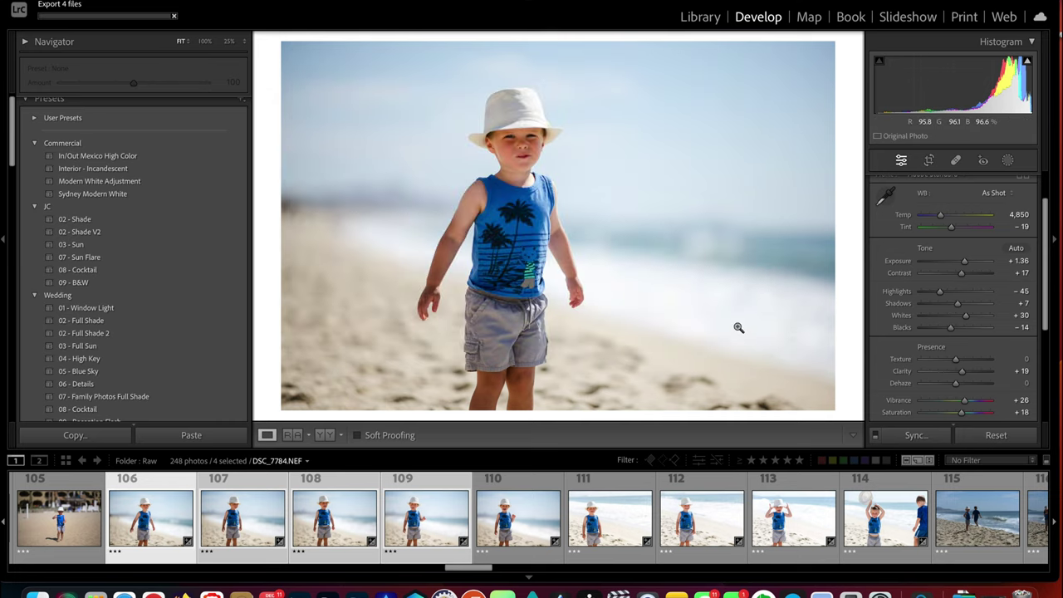